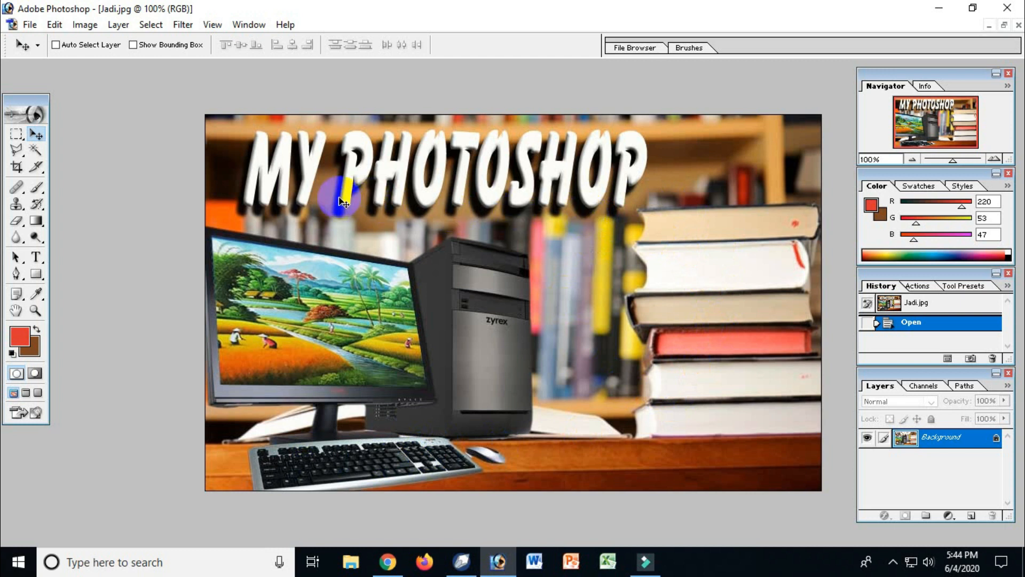
# Step: Compare the finished composite Jadi.jpg with its source images buku.jpg, pemandangan.jpg and pc.jpg
pyautogui.hotkey('ctrl', 'Tab')
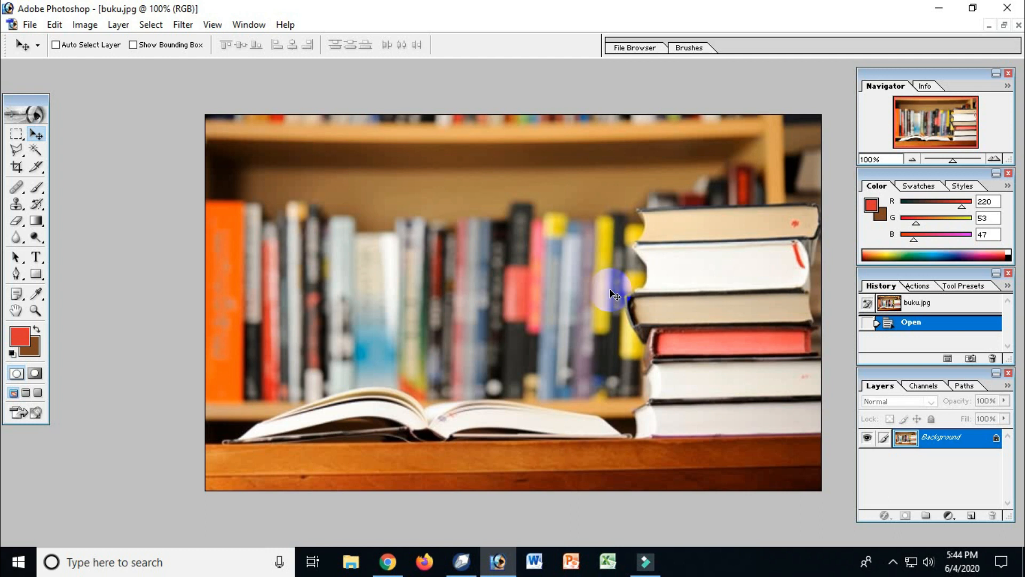
pyautogui.hotkey('ctrl', 'Tab')
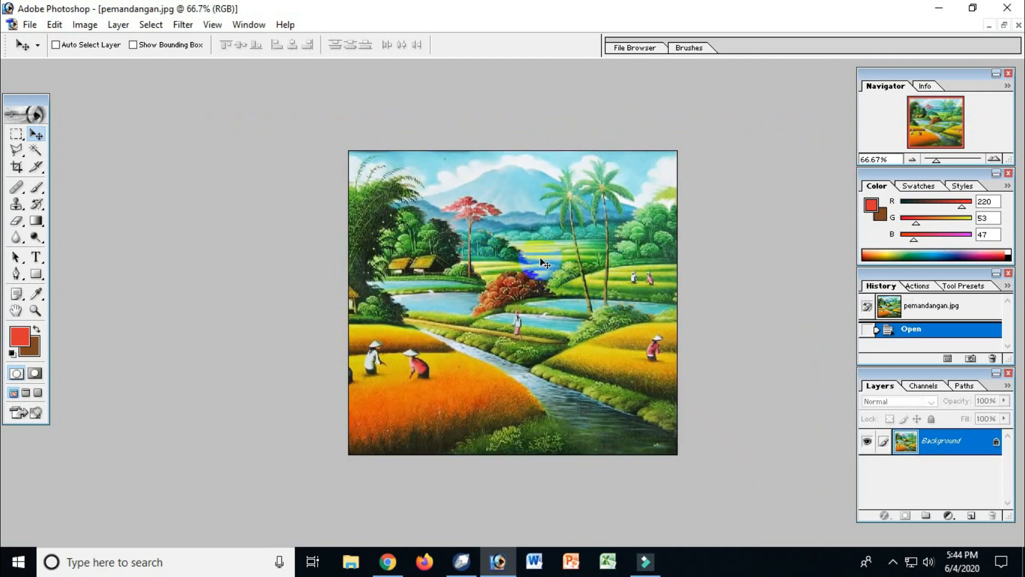
pyautogui.hotkey('ctrl', 'Tab')
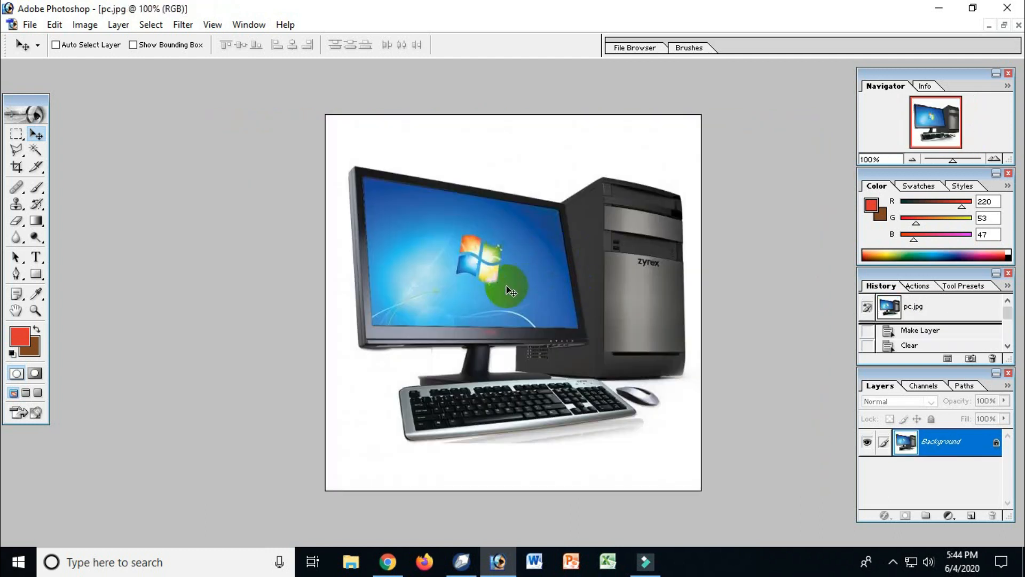
pyautogui.hotkey('ctrl', 'Tab')
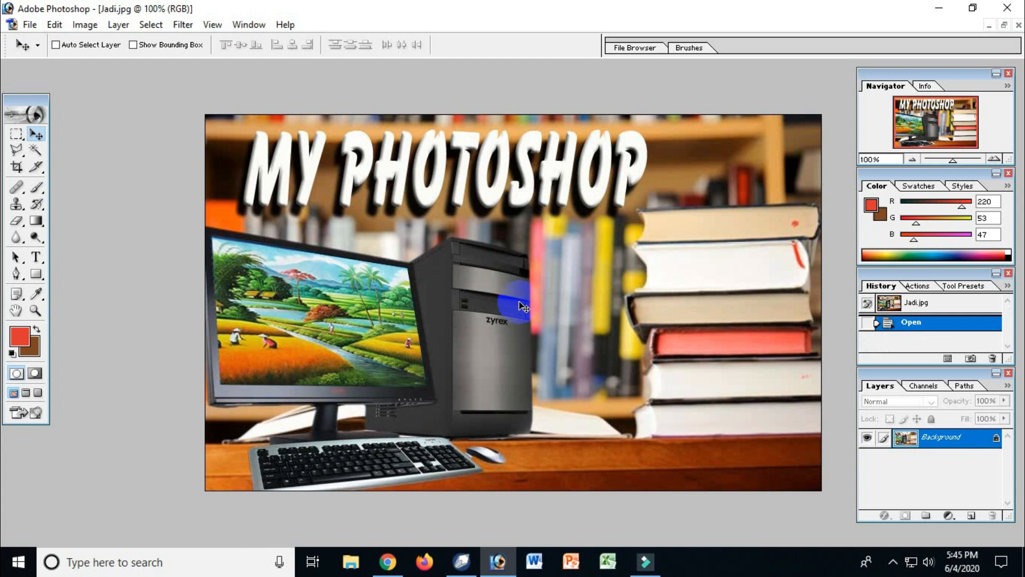
pyautogui.hotkey('ctrl', 'Tab')
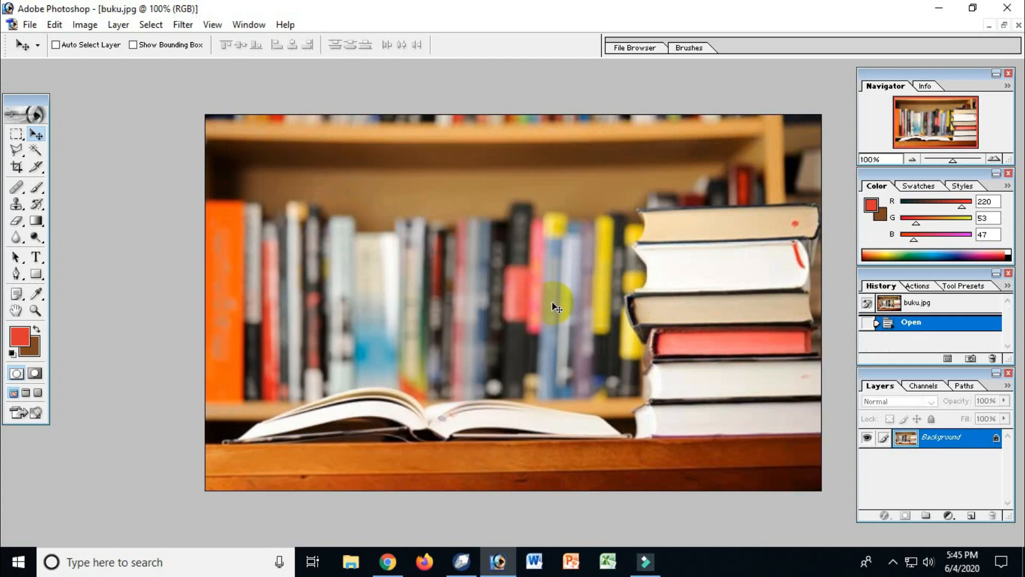
pyautogui.hotkey('ctrl', 'Tab')
pyautogui.hotkey('ctrl', 'Tab')
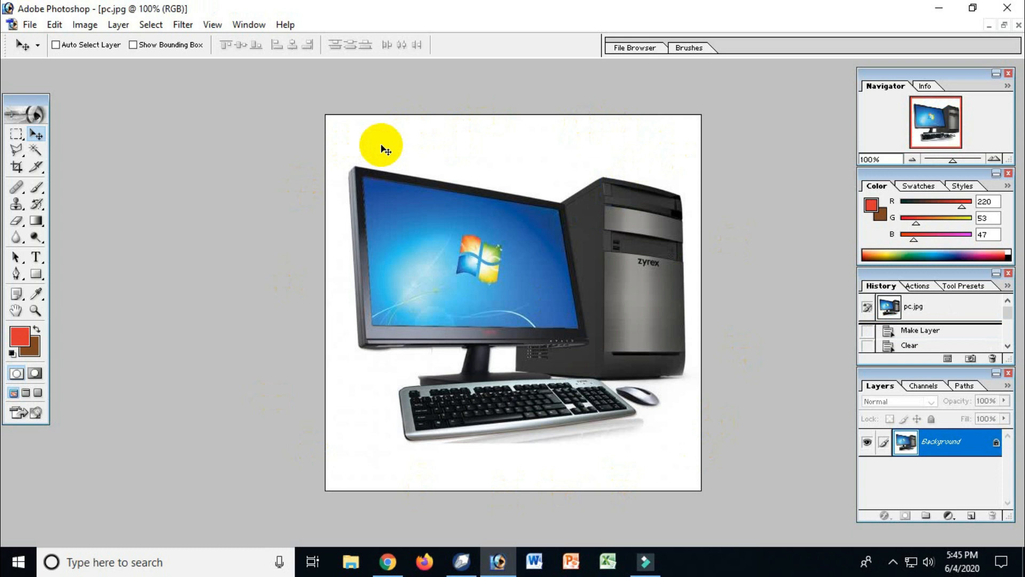
# Step: Select the white backdrop in pc.jpg with the Magic Wand, adding the white gap beside the monitor stand
pyautogui.click(35, 150)
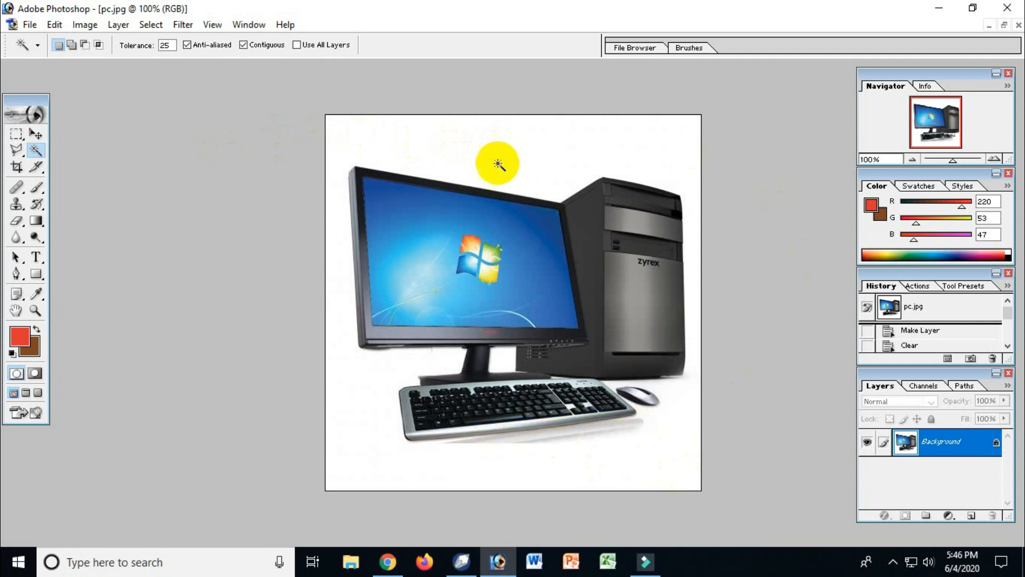
pyautogui.click(458, 152)
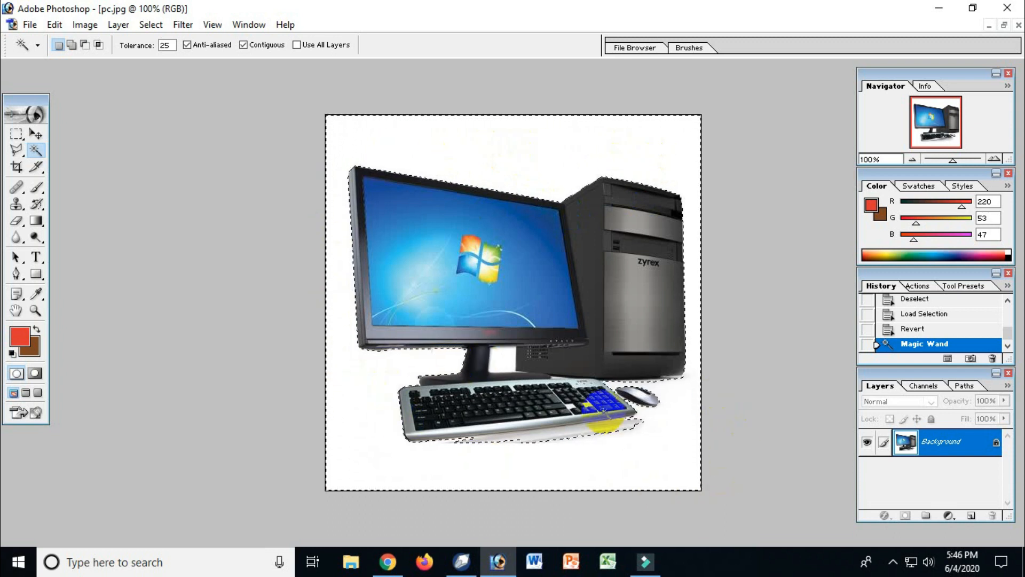
pyautogui.moveTo(438, 320); pyautogui.dragTo(495, 258)
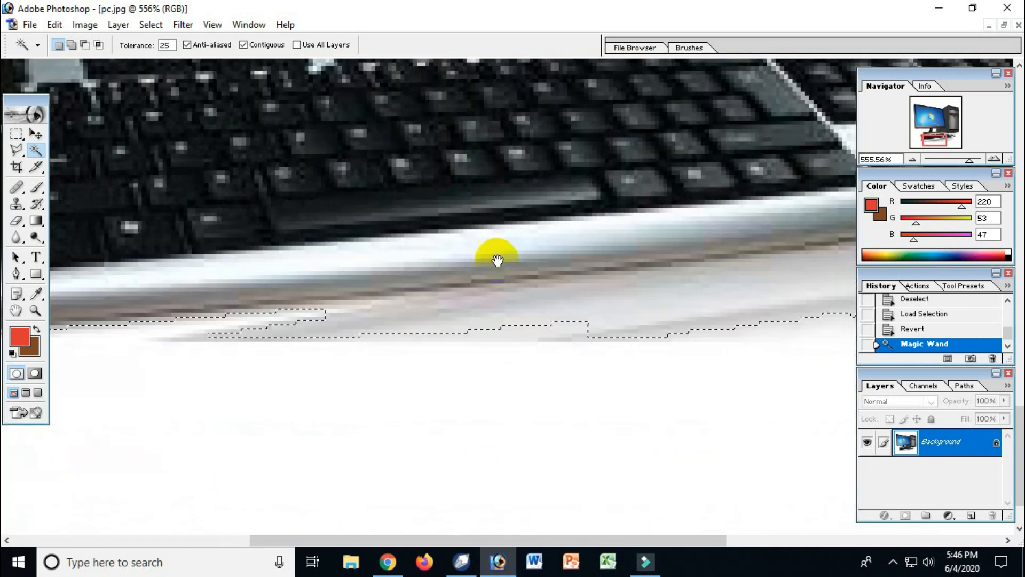
pyautogui.moveTo(600, 345); pyautogui.dragTo(601, 421)
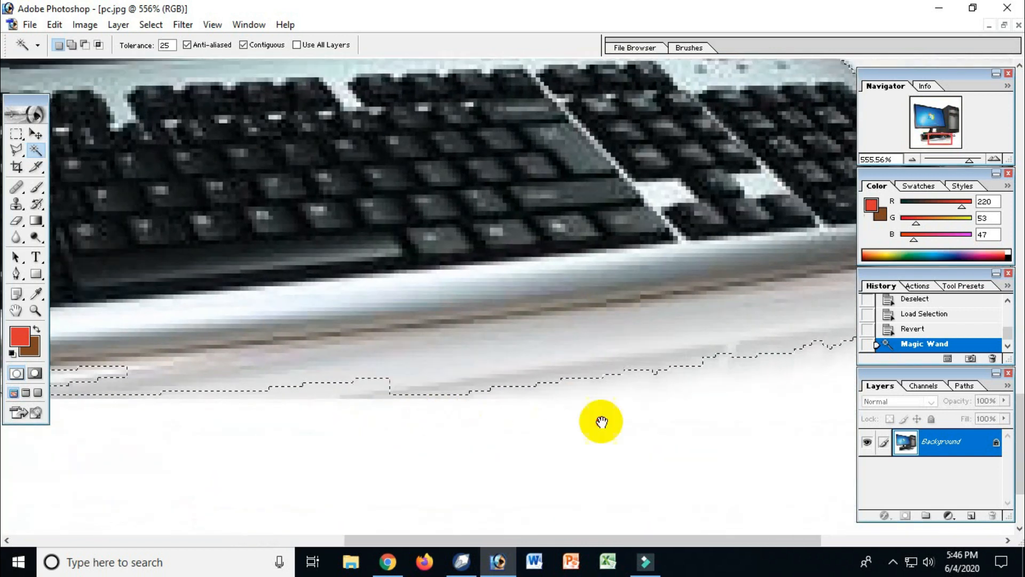
pyautogui.moveTo(514, 380); pyautogui.dragTo(518, 447)
pyautogui.moveTo(512, 315); pyautogui.dragTo(492, 350)
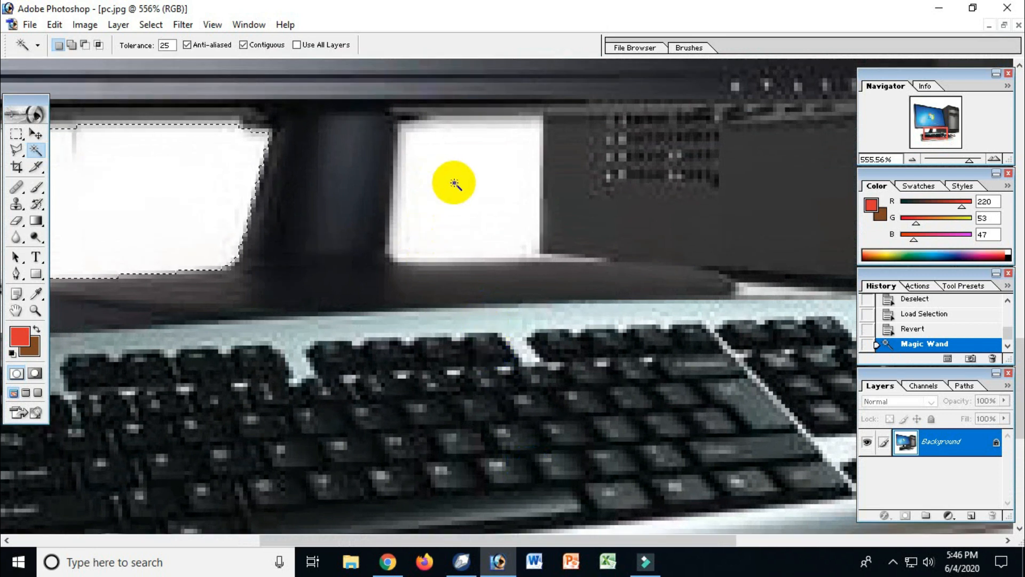
pyautogui.press('shift')
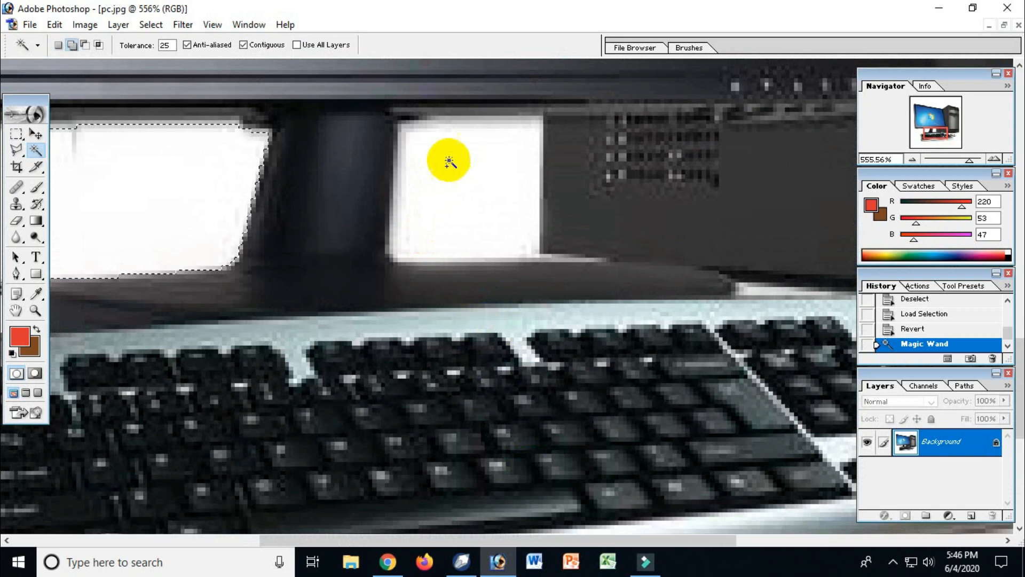
pyautogui.click(462, 174)
# Step: Add the grey reflection beneath the keyboard to the selection, enclosing its stray unselected specks with the Rectangular Marquee
pyautogui.press('space')
pyautogui.moveTo(465, 361); pyautogui.dragTo(400, 236)
pyautogui.keyDown('shift'); pyautogui.click(492, 302); pyautogui.keyUp('shift')
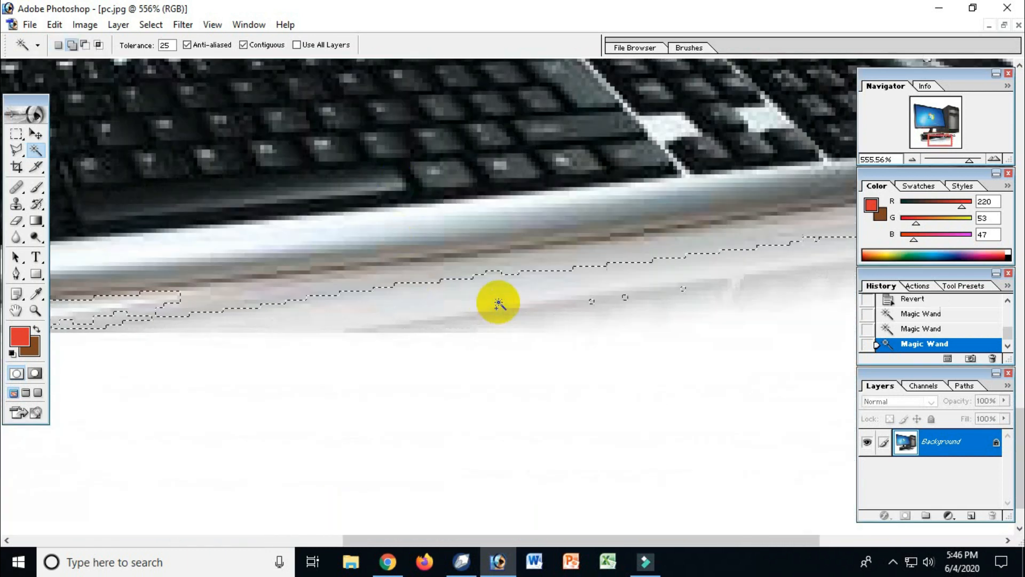
pyautogui.press('space')
pyautogui.moveTo(686, 304); pyautogui.dragTo(556, 310)
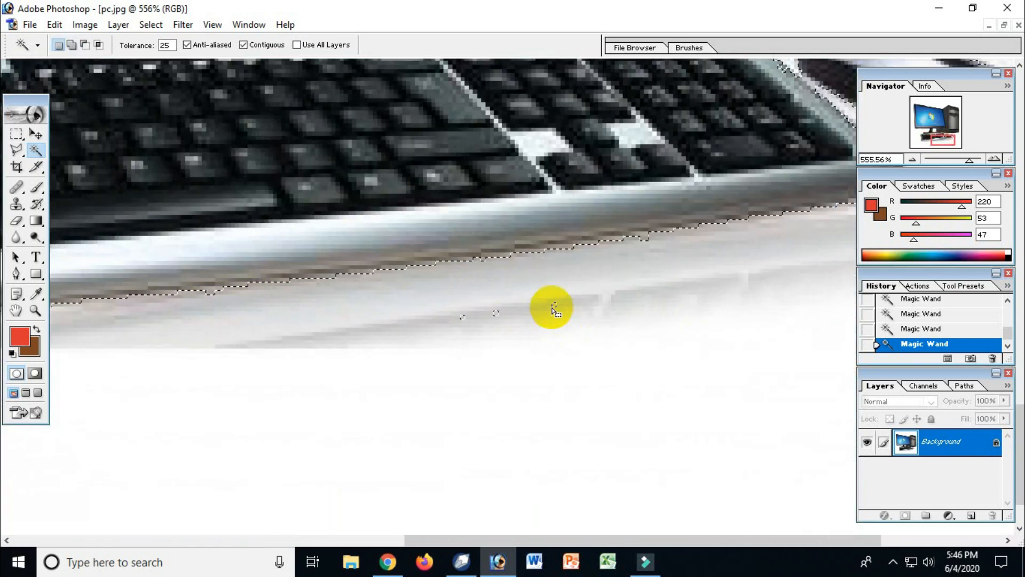
pyautogui.click(17, 134)
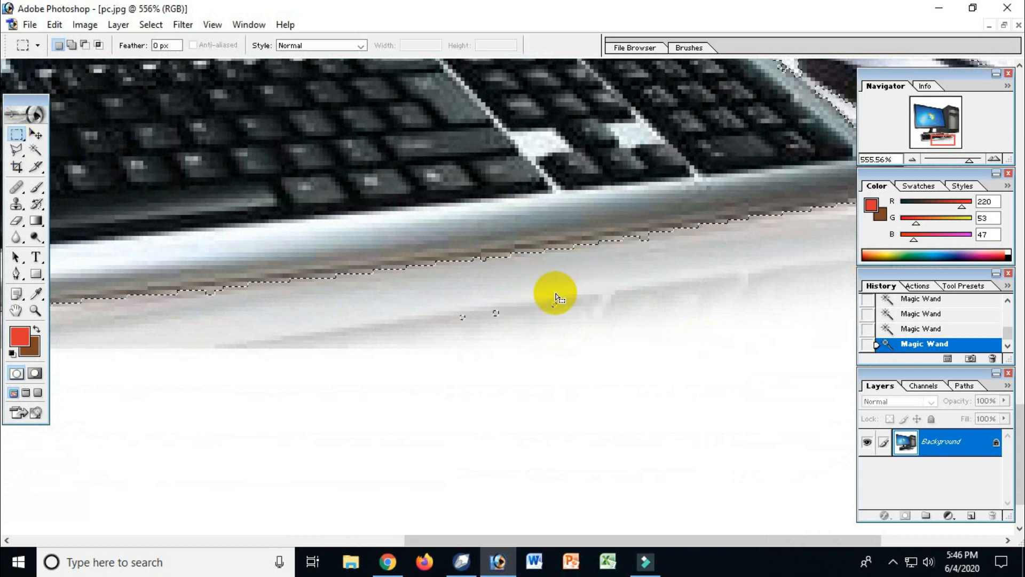
pyautogui.moveTo(429, 291); pyautogui.dragTo(594, 356)
pyautogui.press('space')
pyautogui.moveTo(703, 289); pyautogui.dragTo(385, 355)
pyautogui.moveTo(605, 288); pyautogui.dragTo(599, 375)
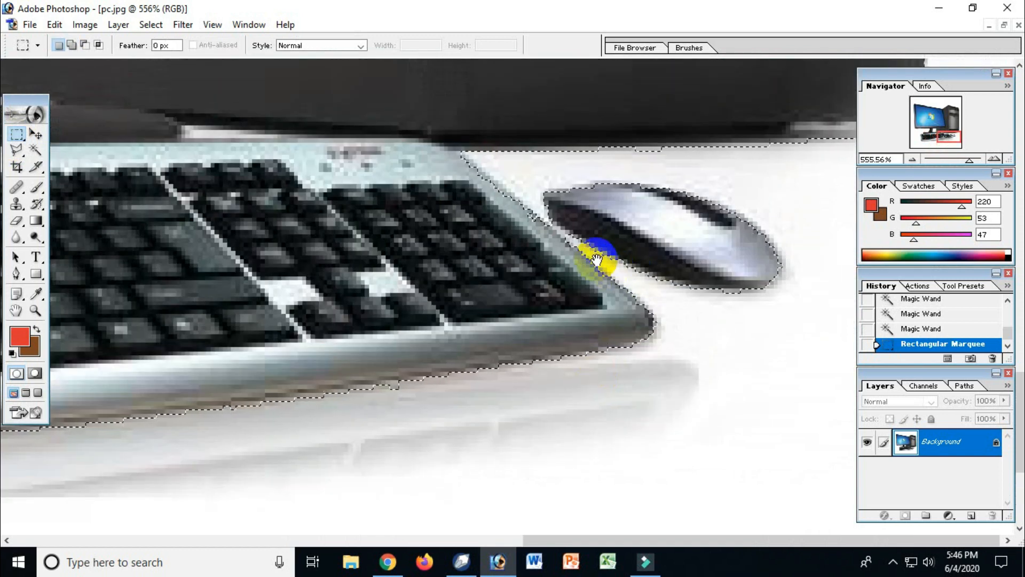
# Step: Add the light strip between the keyboard and the mouse to the selection with the Magic Wand
pyautogui.click(35, 150)
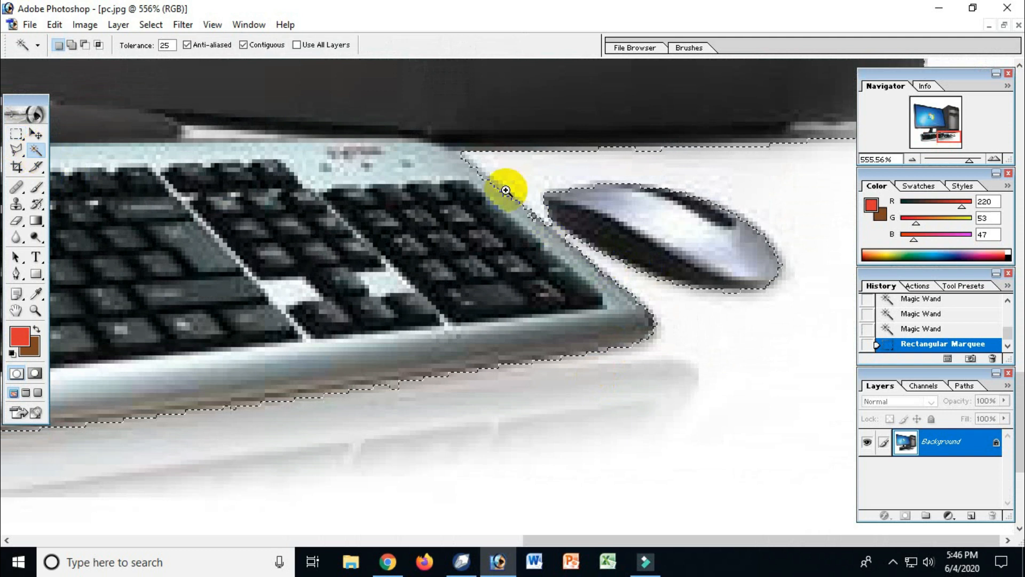
pyautogui.hotkey('ctrl', 'space')
pyautogui.moveTo(503, 189); pyautogui.dragTo(623, 291)
pyautogui.keyDown('shift'); pyautogui.click(515, 287); pyautogui.keyUp('shift')
pyautogui.keyDown('ctrl'); pyautogui.keyDown('alt'); pyautogui.click(515, 288); pyautogui.keyUp('alt'); pyautogui.keyUp('ctrl')
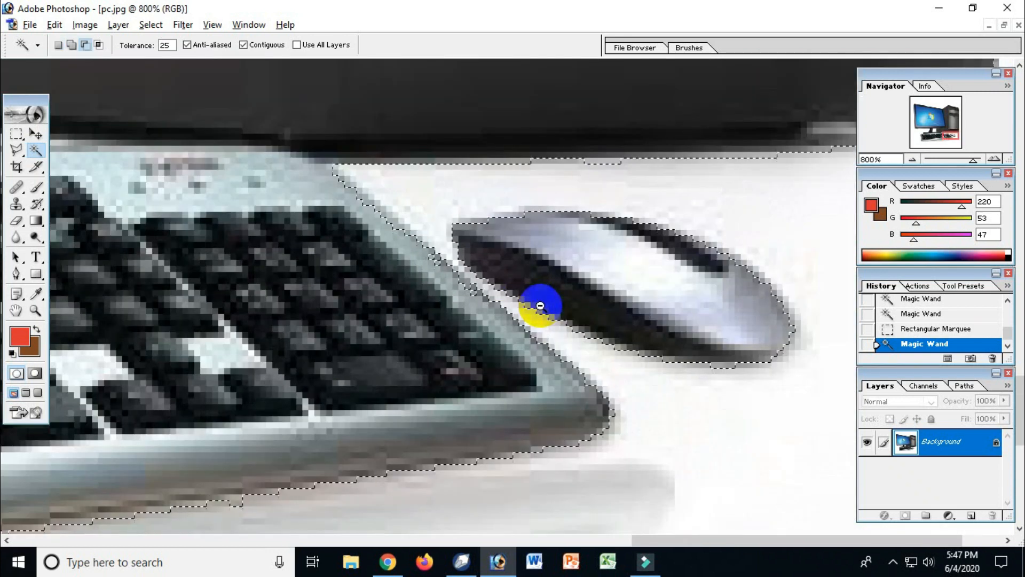
pyautogui.keyDown('ctrl'); pyautogui.keyDown('alt'); pyautogui.click(540, 306); pyautogui.keyUp('alt'); pyautogui.keyUp('ctrl')
pyautogui.keyDown('ctrl'); pyautogui.keyDown('alt'); pyautogui.click(540, 306); pyautogui.keyUp('alt'); pyautogui.keyUp('ctrl')
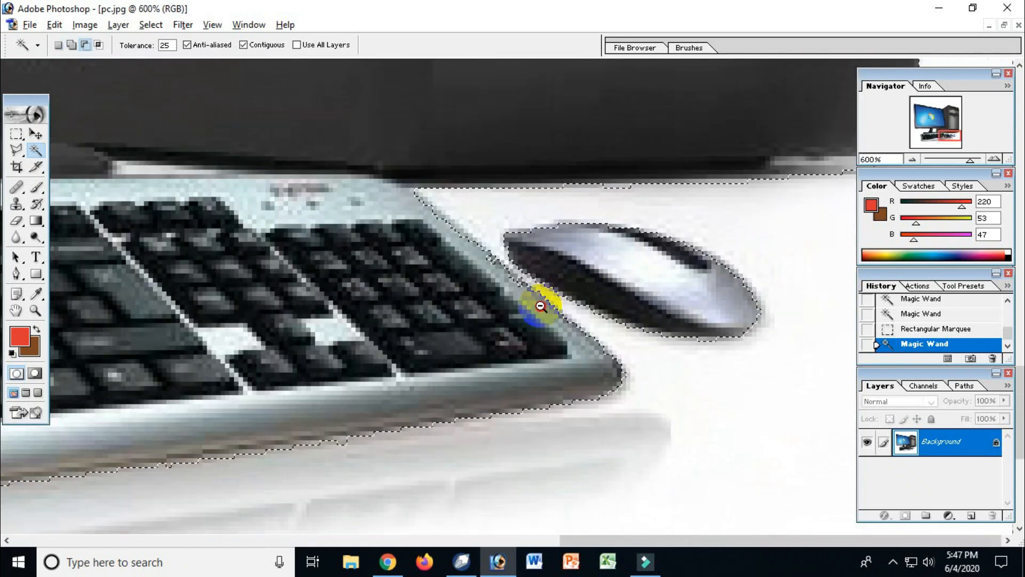
pyautogui.keyDown('ctrl'); pyautogui.keyDown('alt'); pyautogui.click(541, 306); pyautogui.keyUp('alt'); pyautogui.keyUp('ctrl')
pyautogui.keyDown('ctrl'); pyautogui.keyDown('alt'); pyautogui.click(540, 306); pyautogui.keyUp('alt'); pyautogui.keyUp('ctrl')
pyautogui.keyDown('ctrl'); pyautogui.keyDown('alt'); pyautogui.click(540, 306); pyautogui.keyUp('alt'); pyautogui.keyUp('ctrl')
pyautogui.keyDown('ctrl'); pyautogui.keyDown('alt'); pyautogui.click(541, 306); pyautogui.keyUp('alt'); pyautogui.keyUp('ctrl')
pyautogui.keyDown('ctrl'); pyautogui.keyDown('alt'); pyautogui.click(540, 306); pyautogui.keyUp('alt'); pyautogui.keyUp('ctrl')
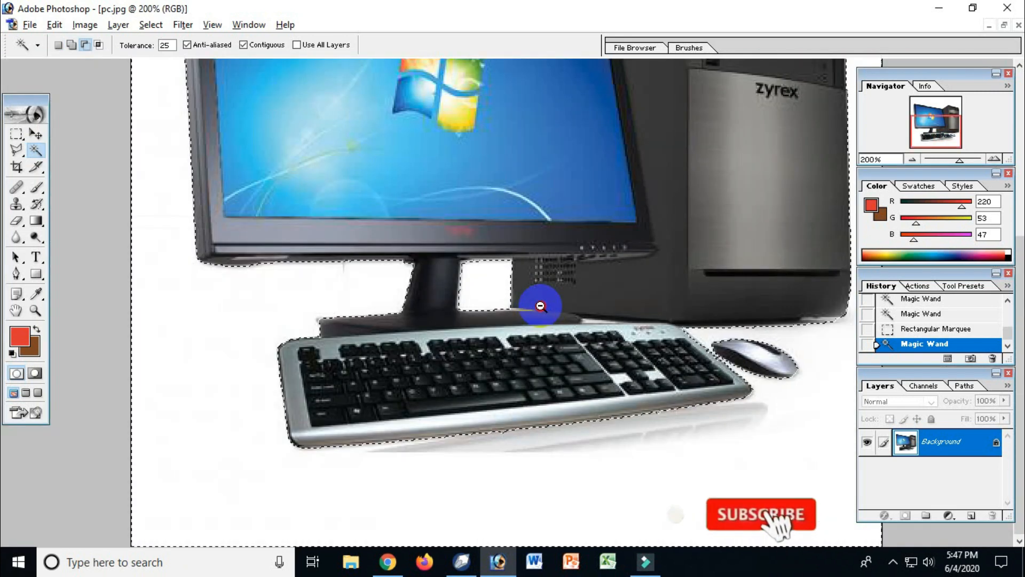
pyautogui.keyDown('ctrl'); pyautogui.keyDown('alt'); pyautogui.click(540, 306); pyautogui.keyUp('alt'); pyautogui.keyUp('ctrl')
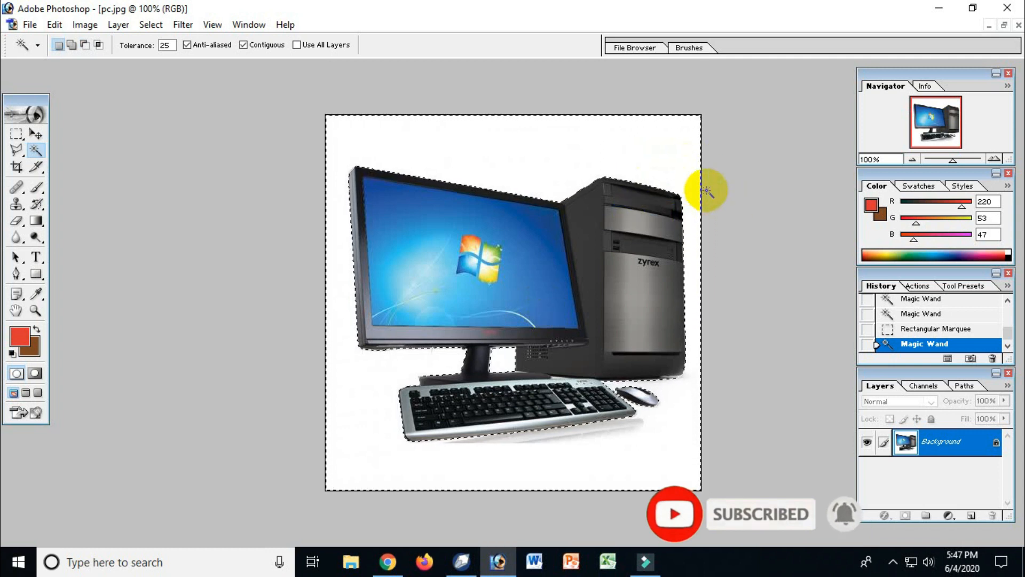
# Step: Try clearing the selected backdrop on the locked Background layer, and undo it
pyautogui.press('Delete')
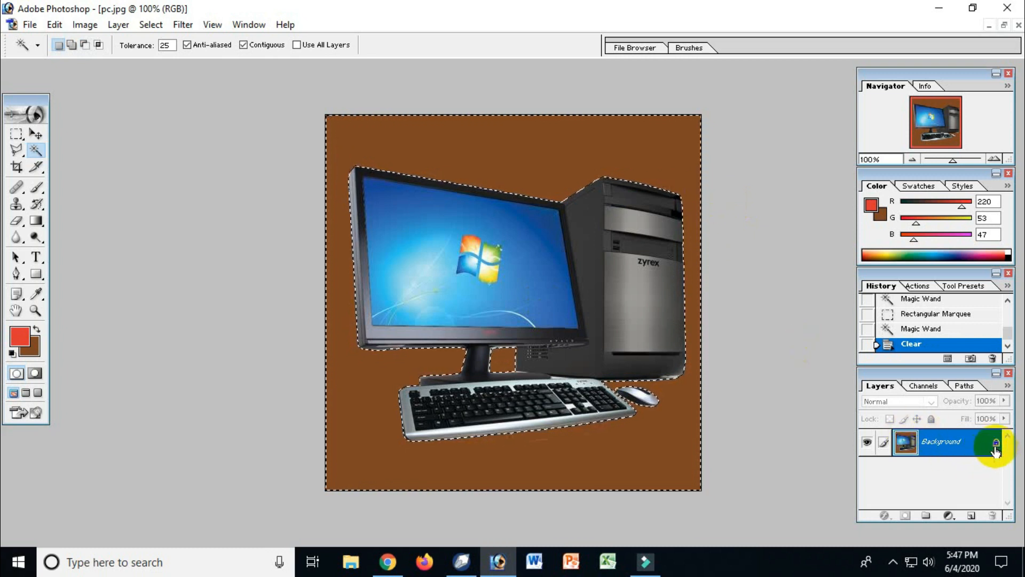
pyautogui.hotkey('ctrl', 'z')
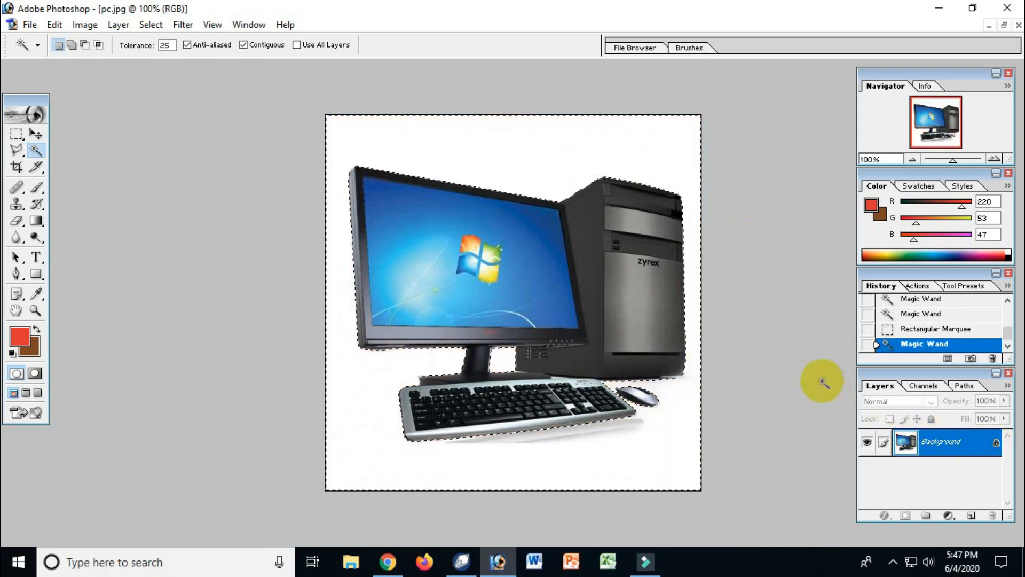
# Step: Convert the locked Background of pc.jpg into a regular layer with the default settings
pyautogui.doubleClick(995, 446)
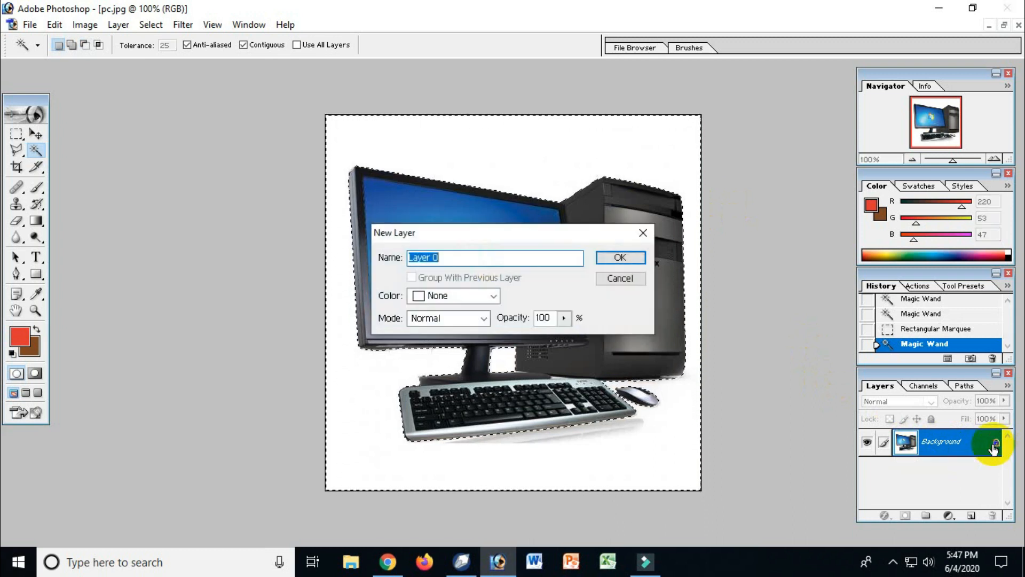
pyautogui.click(620, 258)
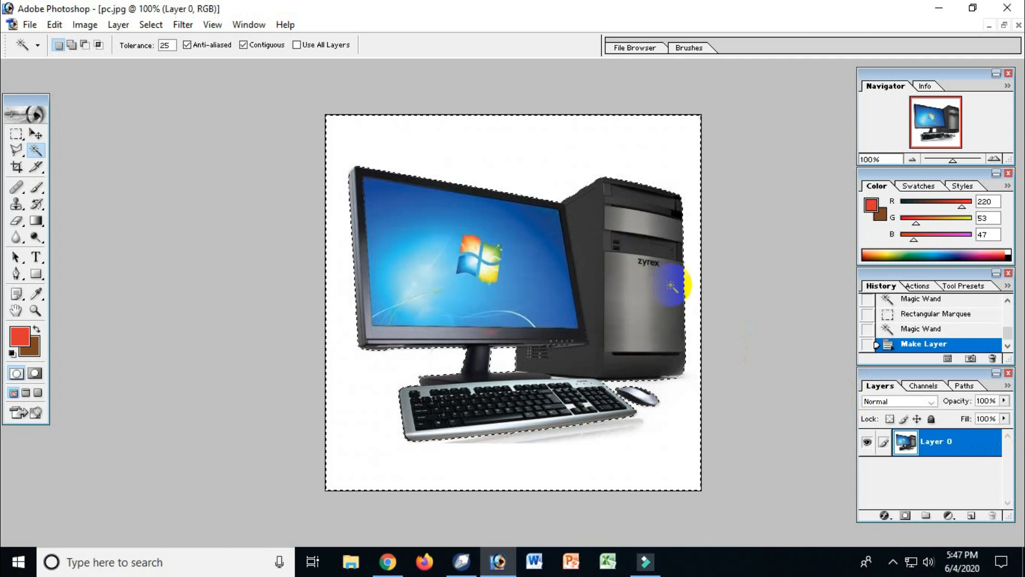
# Step: Try clearing the selected white backdrop from the unlocked layer, and undo the clear
pyautogui.press('Delete')
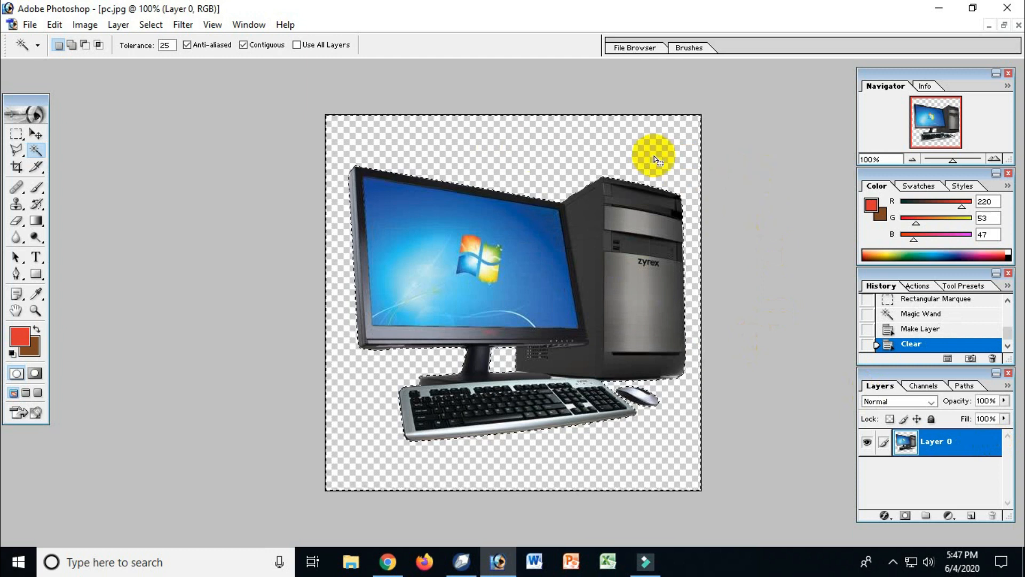
pyautogui.click(36, 133)
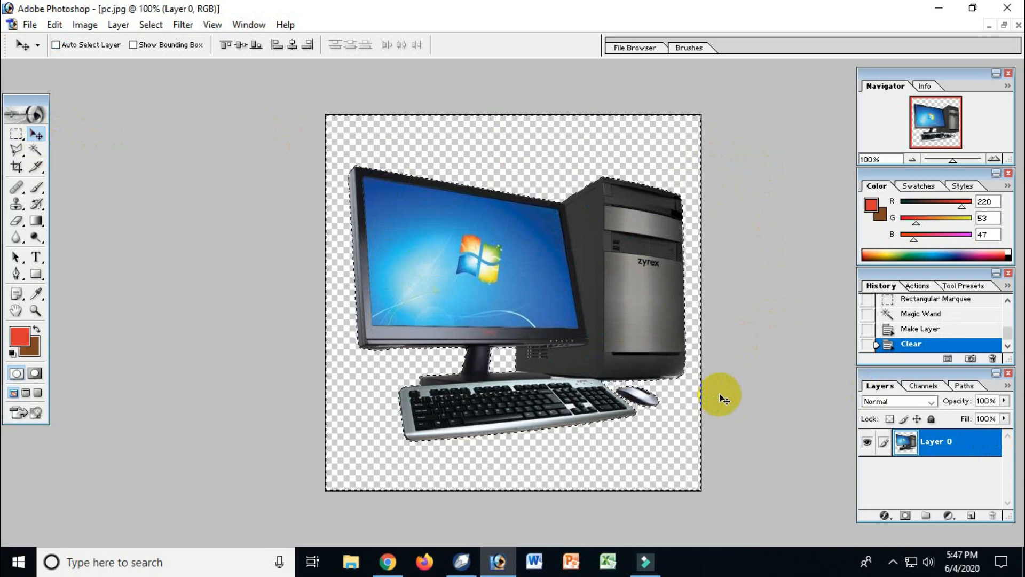
pyautogui.hotkey('ctrl', 'z')
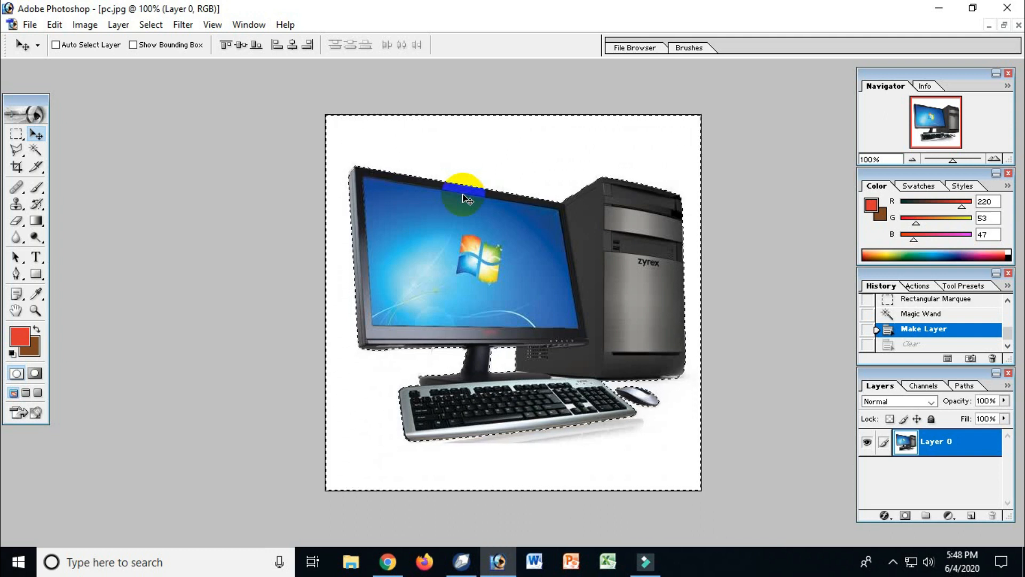
# Step: Invert the selection to select the computer instead of its backdrop, undoing a trial move of the cut-out
pyautogui.click(149, 25)
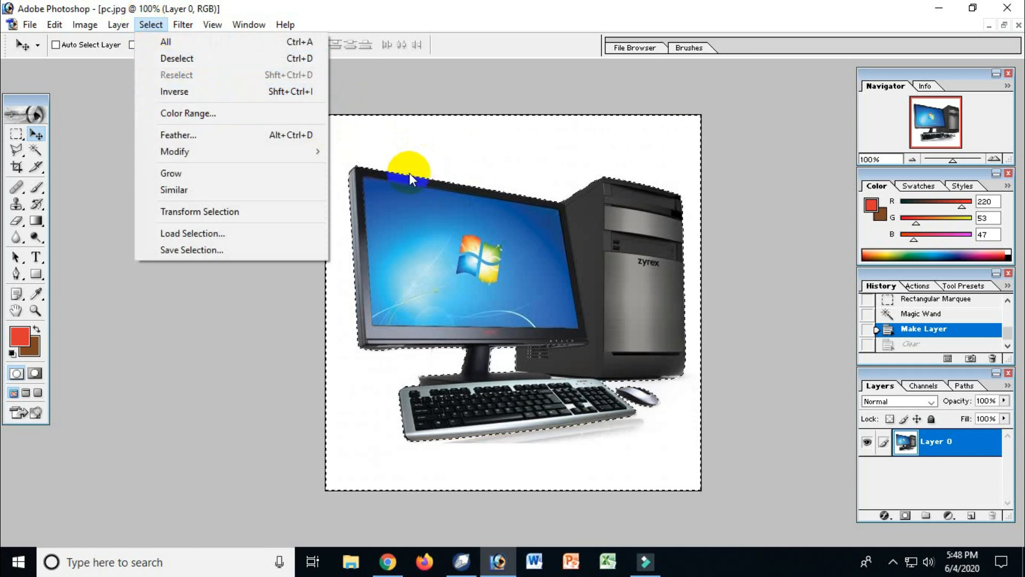
pyautogui.click(163, 92)
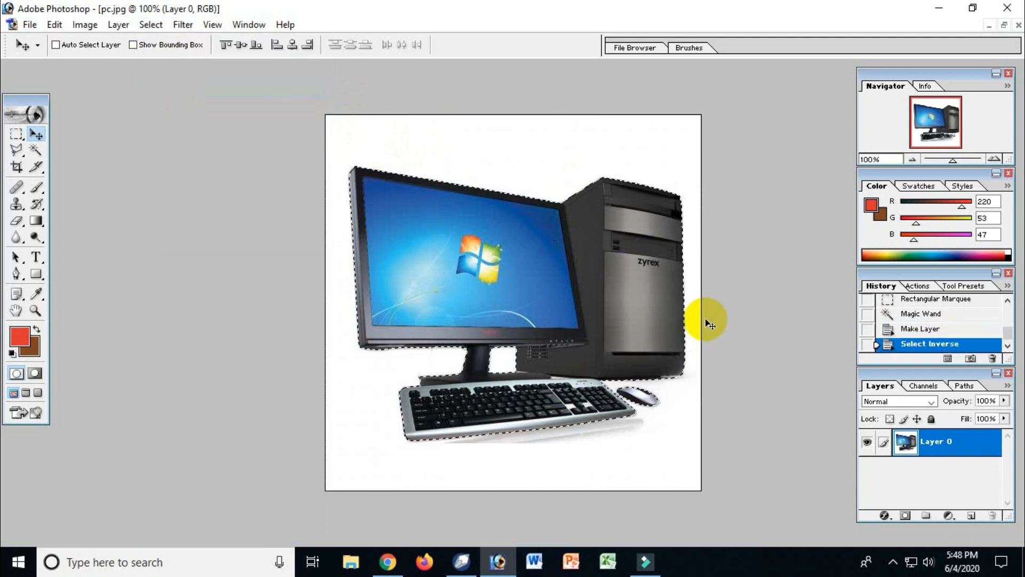
pyautogui.moveTo(426, 229); pyautogui.dragTo(431, 194)
pyautogui.hotkey('ctrl', 'z')
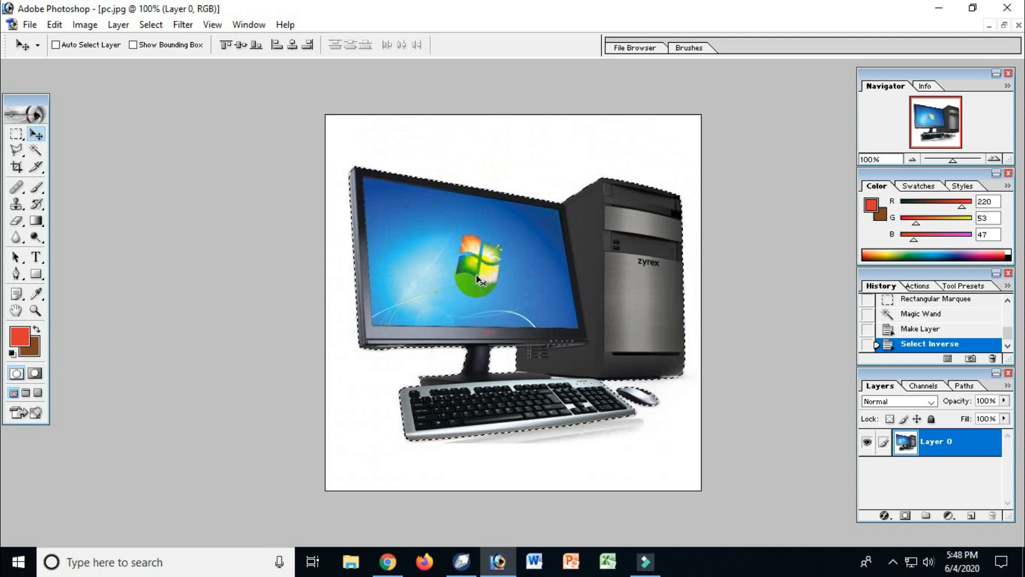
# Step: Paste the copied computer into buku.jpg and move it down onto the wooden desk in front of the books
pyautogui.hotkey('ctrl', 'Tab')
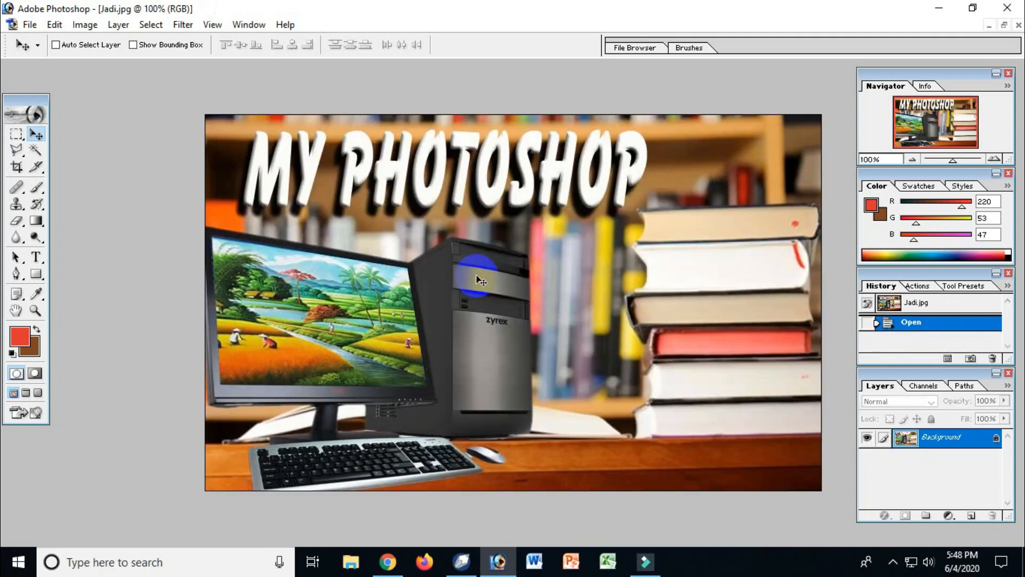
pyautogui.hotkey('ctrl', 'Tab')
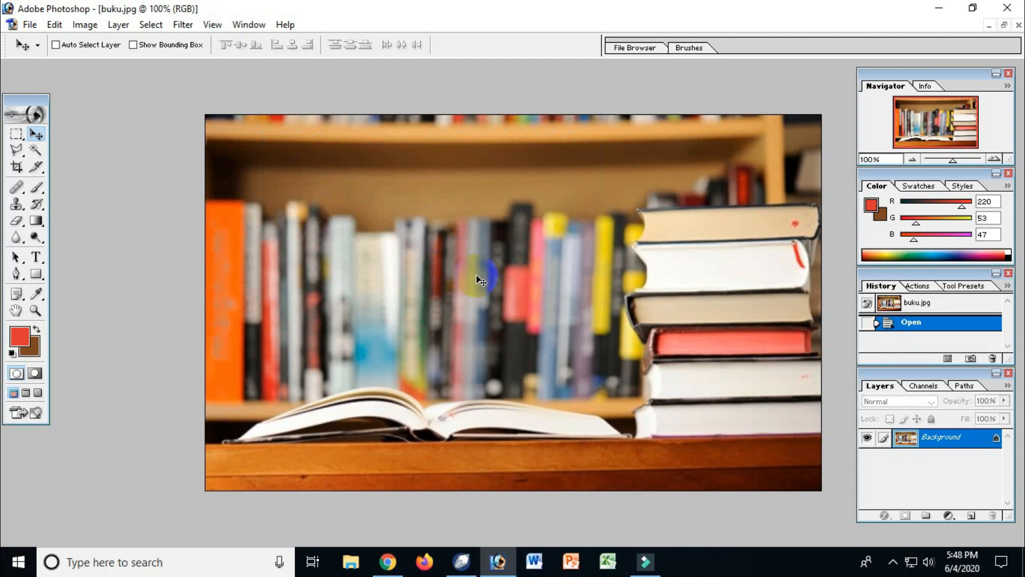
pyautogui.hotkey('ctrl', 'v')
pyautogui.moveTo(501, 337); pyautogui.dragTo(629, 494)
pyautogui.hotkey('ctrl', 'space')
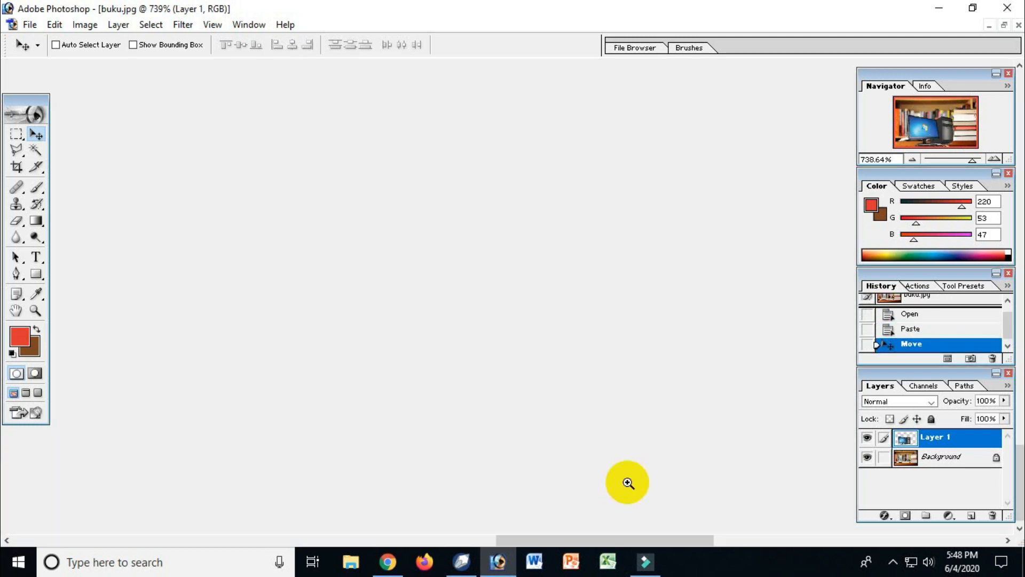
pyautogui.keyDown('ctrl'); pyautogui.keyDown('alt'); pyautogui.click(601, 348); pyautogui.keyUp('alt'); pyautogui.keyUp('ctrl')
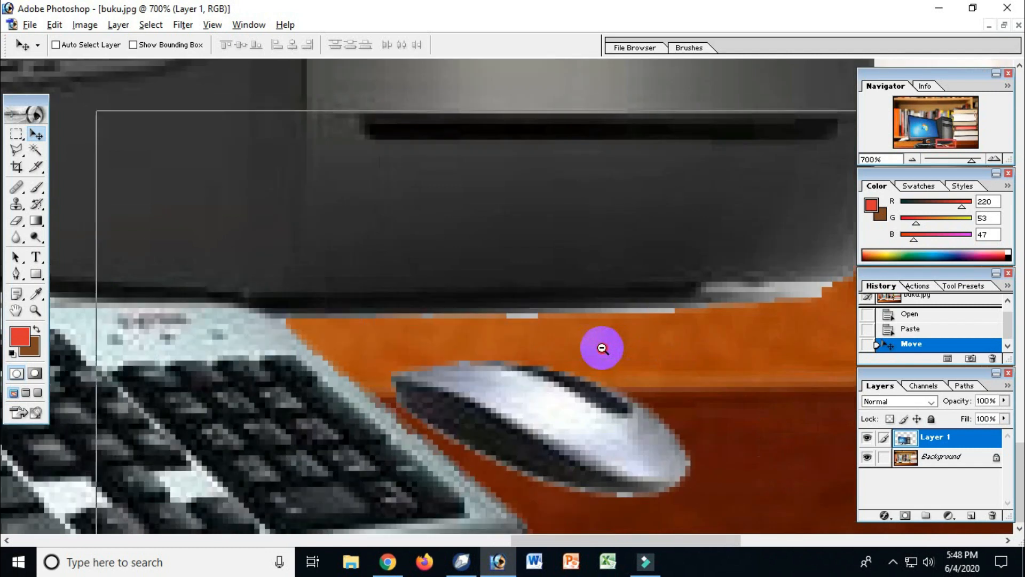
# Step: Move the pasted computer left across the wooden desk in buku.jpg
pyautogui.keyDown('ctrl'); pyautogui.keyDown('alt'); pyautogui.click(601, 348); pyautogui.keyUp('alt'); pyautogui.keyUp('ctrl')
pyautogui.keyDown('ctrl'); pyautogui.keyDown('alt'); pyautogui.click(602, 348); pyautogui.keyUp('alt'); pyautogui.keyUp('ctrl')
pyautogui.keyDown('ctrl'); pyautogui.keyDown('alt'); pyautogui.click(603, 348); pyautogui.keyUp('alt'); pyautogui.keyUp('ctrl')
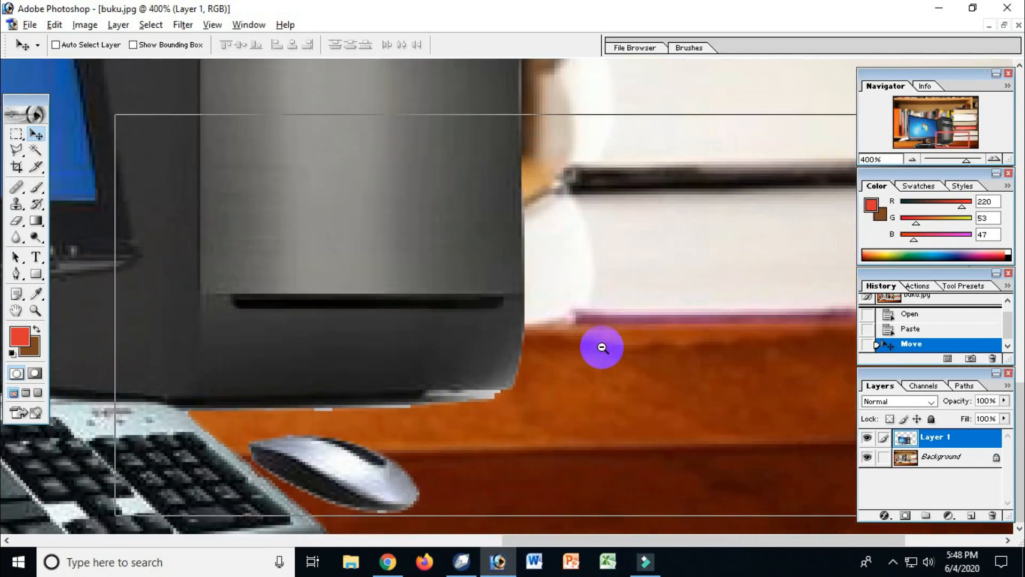
pyautogui.keyDown('ctrl'); pyautogui.keyDown('alt'); pyautogui.click(602, 347); pyautogui.keyUp('alt'); pyautogui.keyUp('ctrl')
pyautogui.keyDown('ctrl'); pyautogui.keyDown('alt'); pyautogui.click(488, 342); pyautogui.keyUp('alt'); pyautogui.keyUp('ctrl')
pyautogui.keyDown('ctrl'); pyautogui.keyDown('alt'); pyautogui.click(489, 341); pyautogui.keyUp('alt'); pyautogui.keyUp('ctrl')
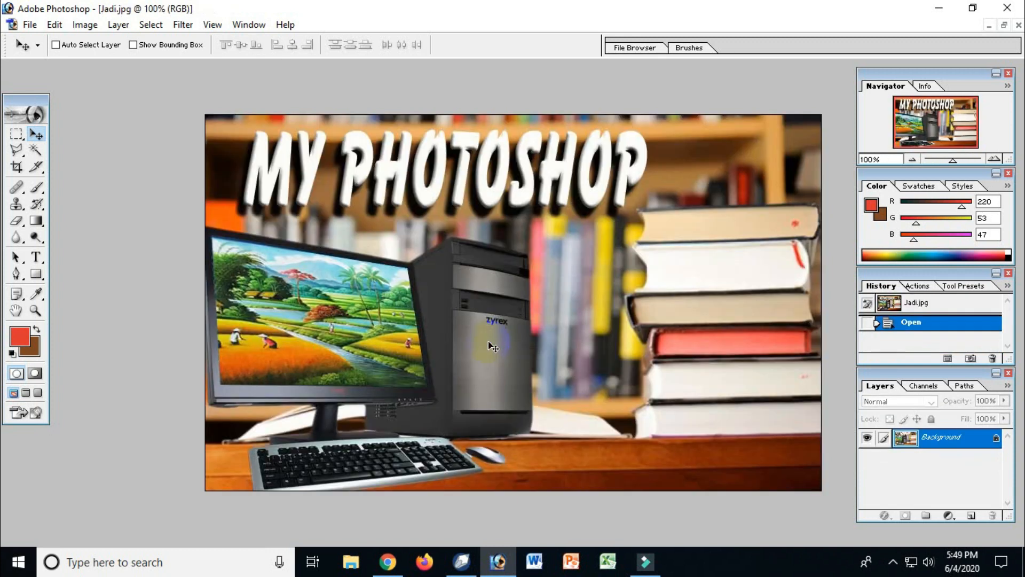
pyautogui.moveTo(441, 408); pyautogui.dragTo(504, 480)
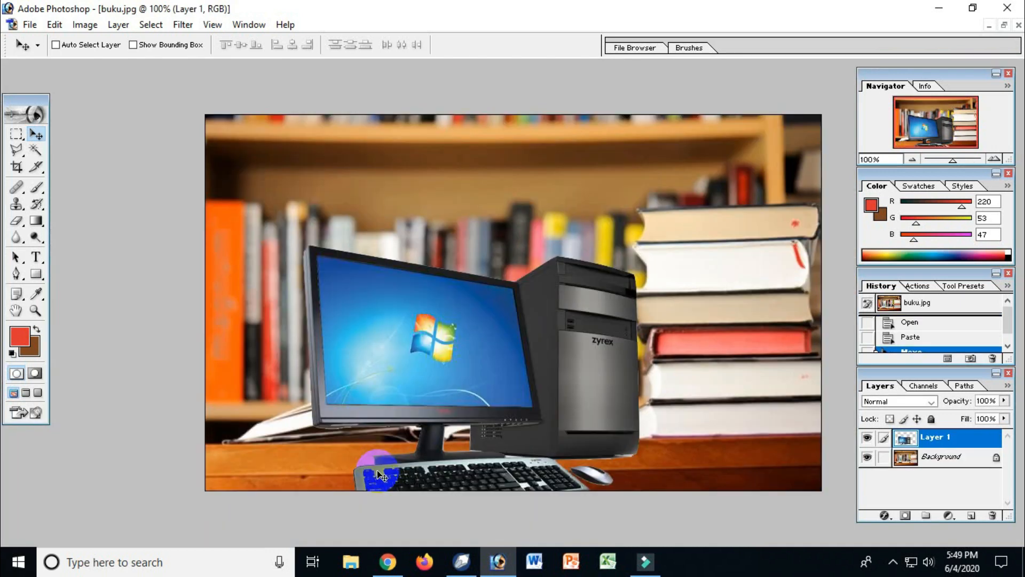
pyautogui.moveTo(542, 477); pyautogui.dragTo(528, 496)
# Step: Examine the edges of the pasted keyboard and monitor stand against the desk up close in buku.jpg
pyautogui.moveTo(639, 348); pyautogui.dragTo(323, 393)
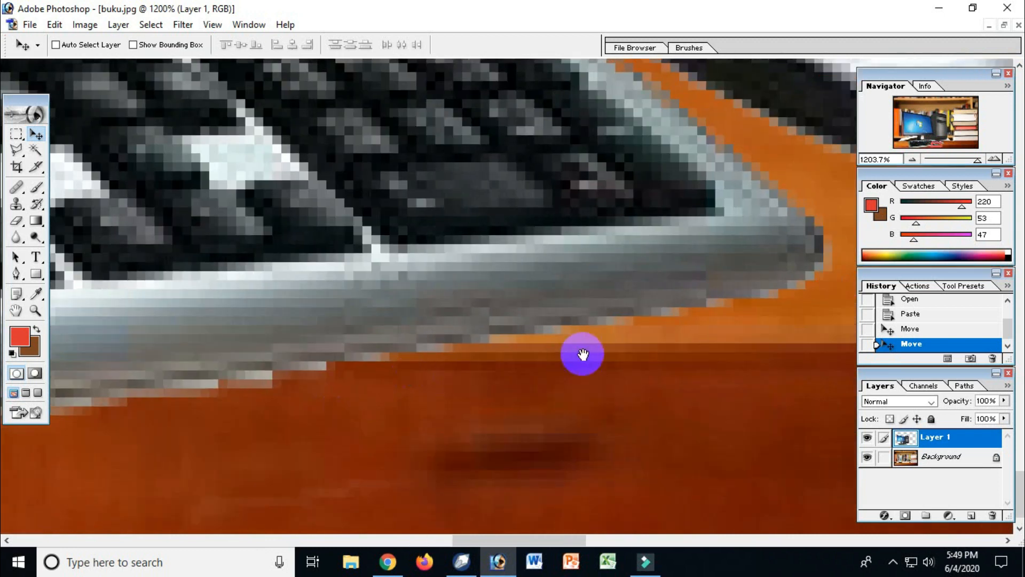
pyautogui.keyDown('alt'); pyautogui.click(328, 330); pyautogui.keyUp('alt')
pyautogui.keyDown('alt'); pyautogui.click(328, 331); pyautogui.keyUp('alt')
pyautogui.keyDown('alt'); pyautogui.click(327, 330); pyautogui.keyUp('alt')
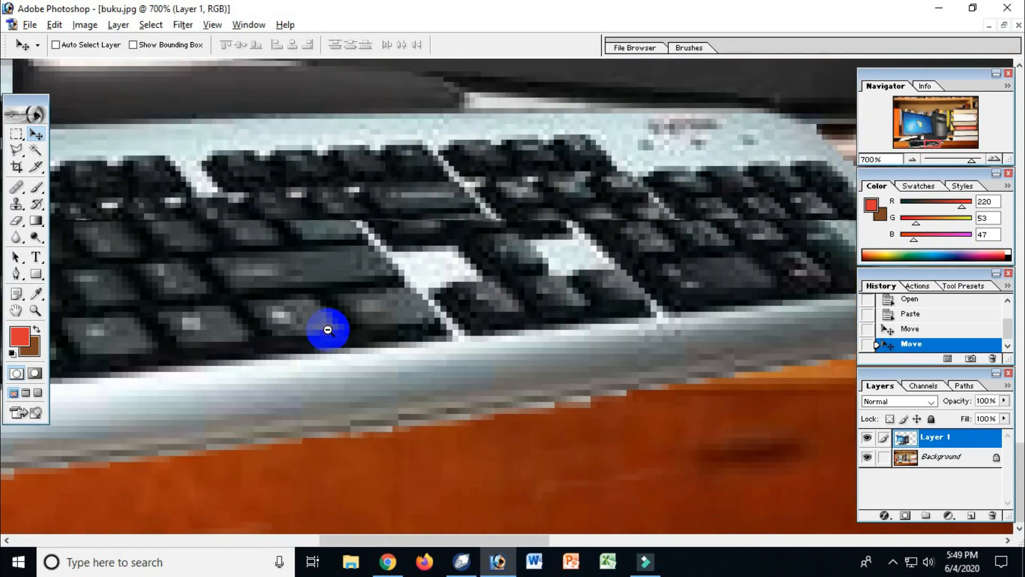
pyautogui.keyDown('alt'); pyautogui.click(328, 330); pyautogui.keyUp('alt')
pyautogui.keyDown('alt'); pyautogui.click(328, 330); pyautogui.keyUp('alt')
pyautogui.keyDown('alt'); pyautogui.click(328, 330); pyautogui.keyUp('alt')
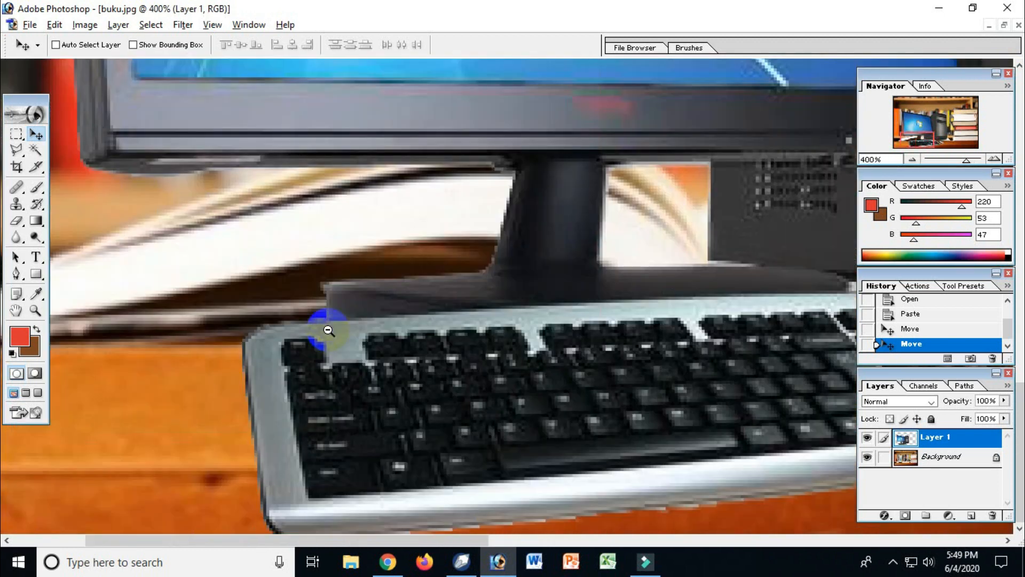
pyautogui.keyDown('alt'); pyautogui.click(328, 330); pyautogui.keyUp('alt')
pyautogui.keyDown('alt'); pyautogui.click(328, 330); pyautogui.keyUp('alt')
pyautogui.keyDown('alt'); pyautogui.click(328, 330); pyautogui.keyUp('alt')
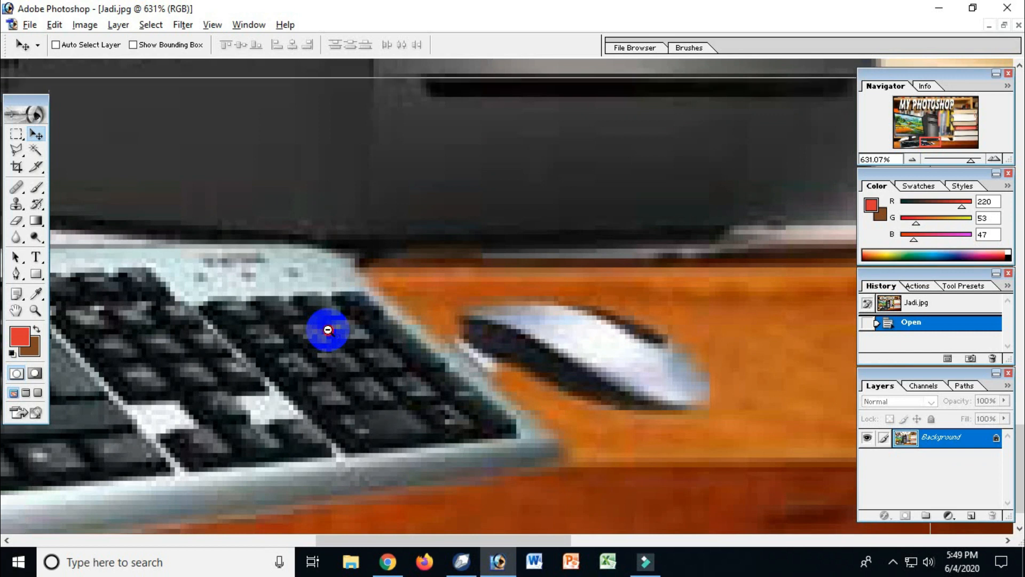
# Step: Position the computer against the left edge of buku.jpg, matching its placement in the Jadi.jpg reference
pyautogui.keyDown('alt'); pyautogui.click(327, 330); pyautogui.keyUp('alt')
pyautogui.keyDown('alt'); pyautogui.click(328, 330); pyautogui.keyUp('alt')
pyautogui.keyDown('alt'); pyautogui.click(328, 330); pyautogui.keyUp('alt')
pyautogui.keyDown('alt'); pyautogui.click(328, 330); pyautogui.keyUp('alt')
pyautogui.keyDown('alt'); pyautogui.click(327, 330); pyautogui.keyUp('alt')
pyautogui.keyDown('alt'); pyautogui.click(328, 330); pyautogui.keyUp('alt')
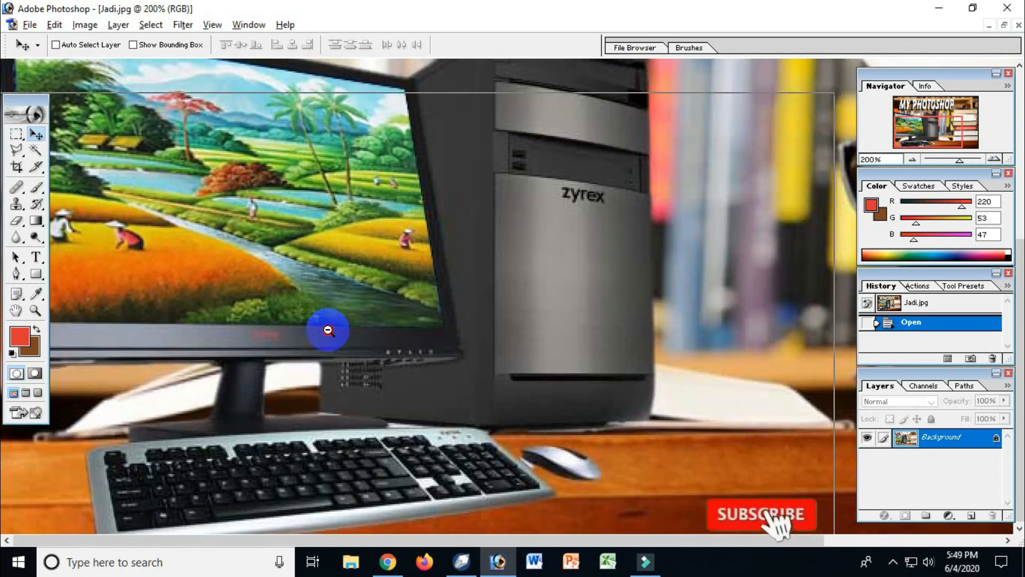
pyautogui.keyDown('alt'); pyautogui.click(328, 330); pyautogui.keyUp('alt')
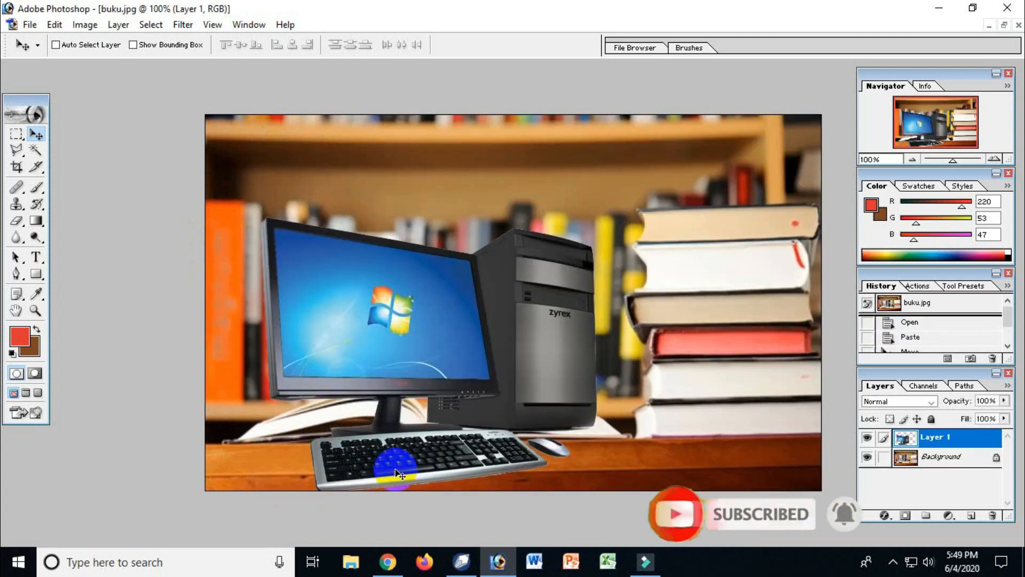
pyautogui.moveTo(431, 384); pyautogui.dragTo(371, 390)
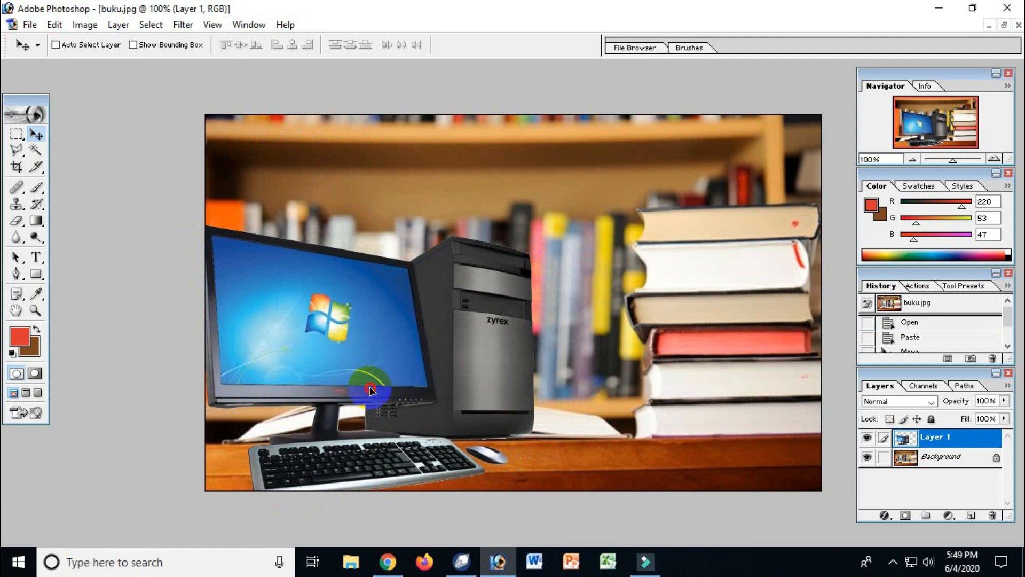
pyautogui.moveTo(371, 390); pyautogui.dragTo(372, 391)
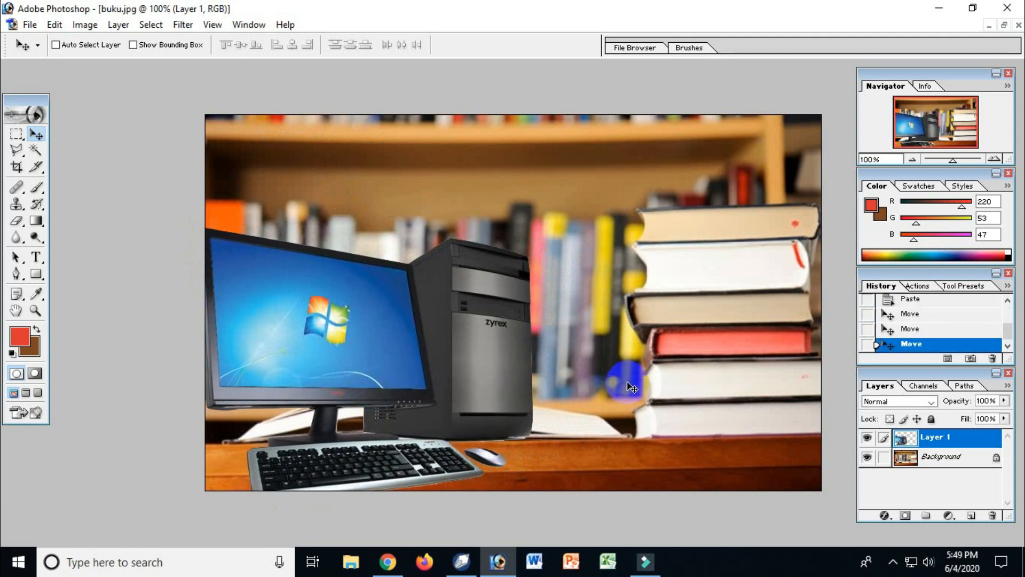
# Step: Inspect the cut-out edges of the mouse, keyboard and tower base up close in the repositioned computer layer
pyautogui.moveTo(449, 424); pyautogui.dragTo(528, 475)
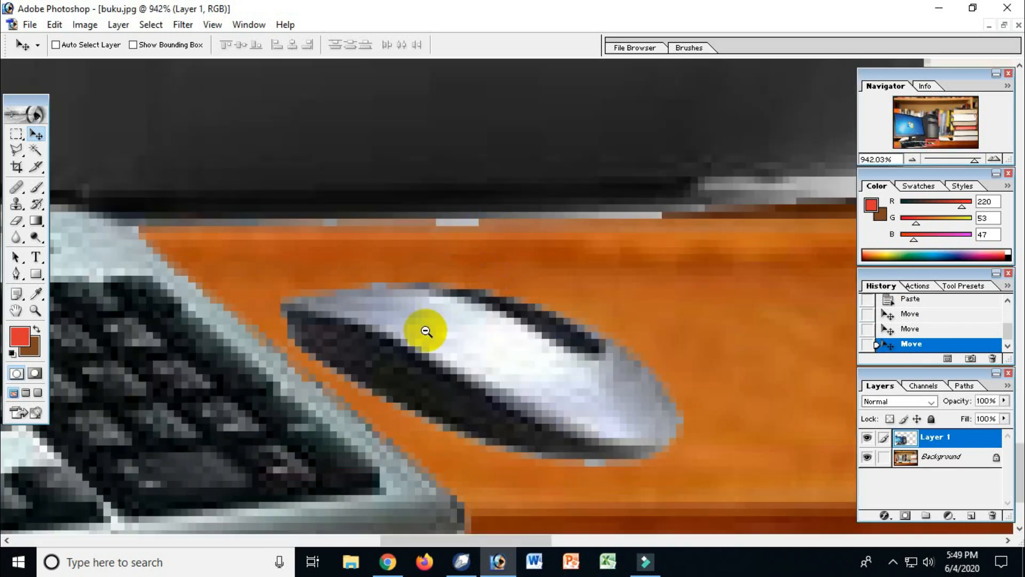
pyautogui.keyDown('ctrl'); pyautogui.keyDown('alt'); pyautogui.click(426, 332); pyautogui.keyUp('alt'); pyautogui.keyUp('ctrl')
pyautogui.keyDown('ctrl'); pyautogui.keyDown('alt'); pyautogui.click(426, 332); pyautogui.keyUp('alt'); pyautogui.keyUp('ctrl')
pyautogui.keyDown('ctrl'); pyautogui.keyDown('alt'); pyautogui.click(425, 331); pyautogui.keyUp('alt'); pyautogui.keyUp('ctrl')
pyautogui.keyDown('ctrl'); pyautogui.keyDown('alt'); pyautogui.click(425, 331); pyautogui.keyUp('alt'); pyautogui.keyUp('ctrl')
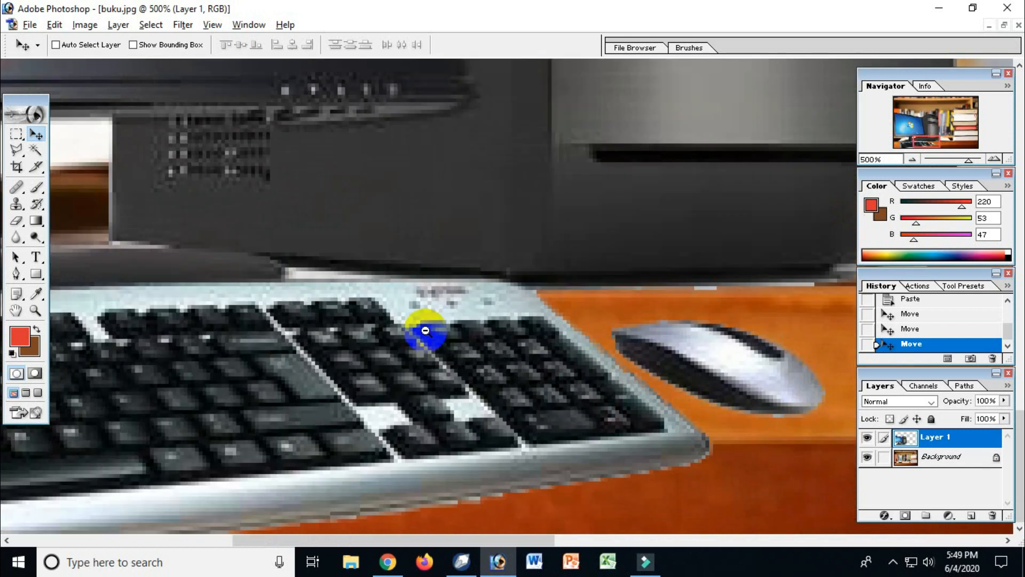
pyautogui.keyDown('ctrl'); pyautogui.keyDown('alt'); pyautogui.click(426, 331); pyautogui.keyUp('alt'); pyautogui.keyUp('ctrl')
pyautogui.keyDown('ctrl'); pyautogui.keyDown('alt'); pyautogui.click(425, 331); pyautogui.keyUp('alt'); pyautogui.keyUp('ctrl')
pyautogui.keyDown('ctrl'); pyautogui.keyDown('alt'); pyautogui.click(426, 331); pyautogui.keyUp('alt'); pyautogui.keyUp('ctrl')
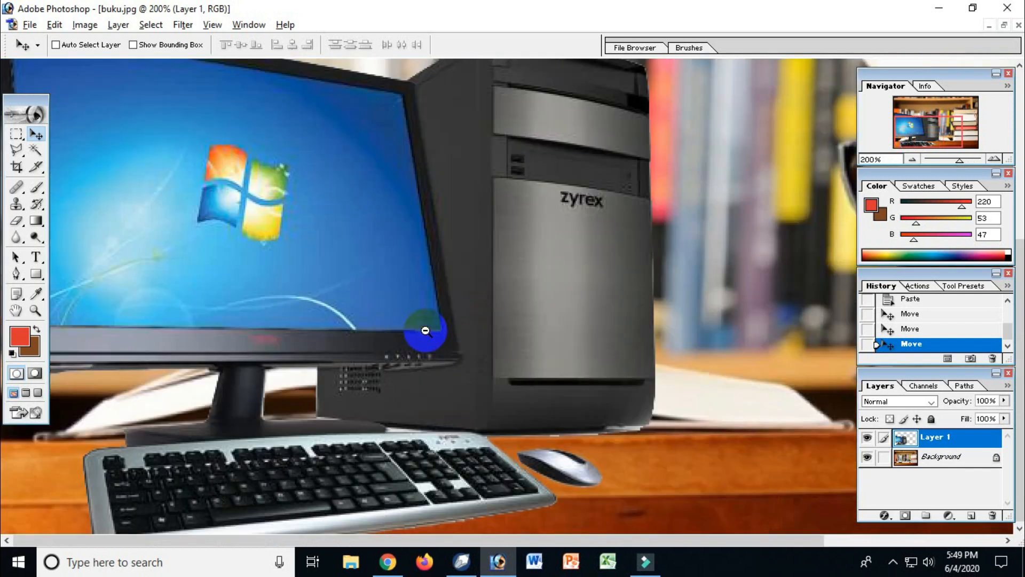
# Step: Examine the same mouse and keyboard edges up close in Jadi.jpg to compare the cut-out quality
pyautogui.hotkey('ctrl', 'Tab')
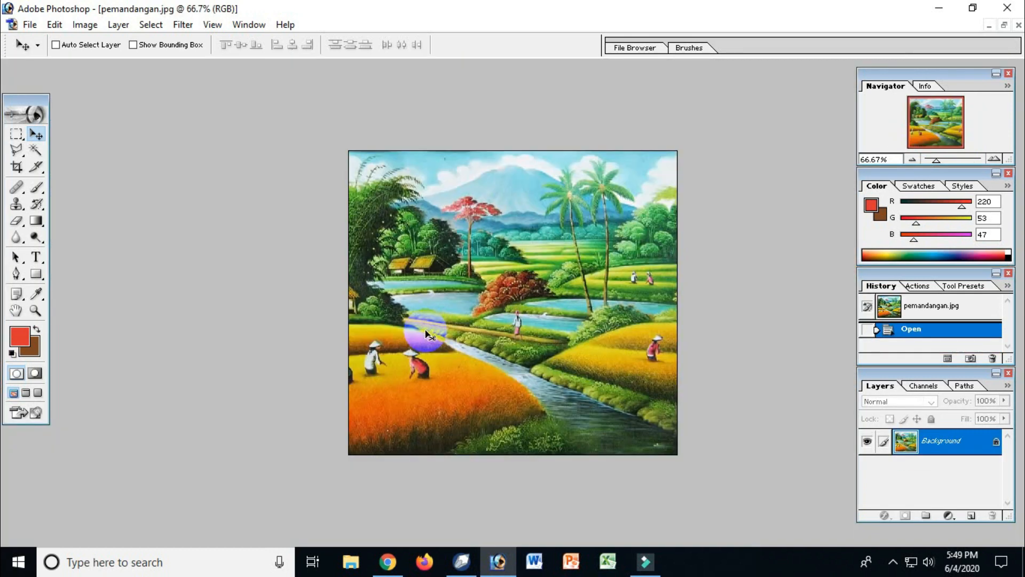
pyautogui.hotkey('ctrl', 'Tab')
pyautogui.hotkey('ctrl', 'Tab')
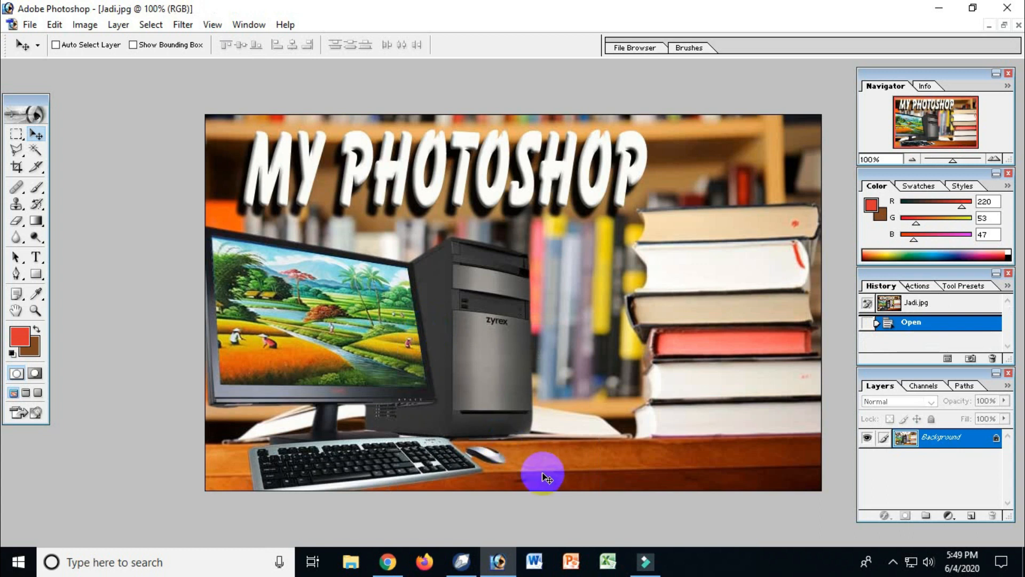
pyautogui.moveTo(451, 420); pyautogui.dragTo(543, 468)
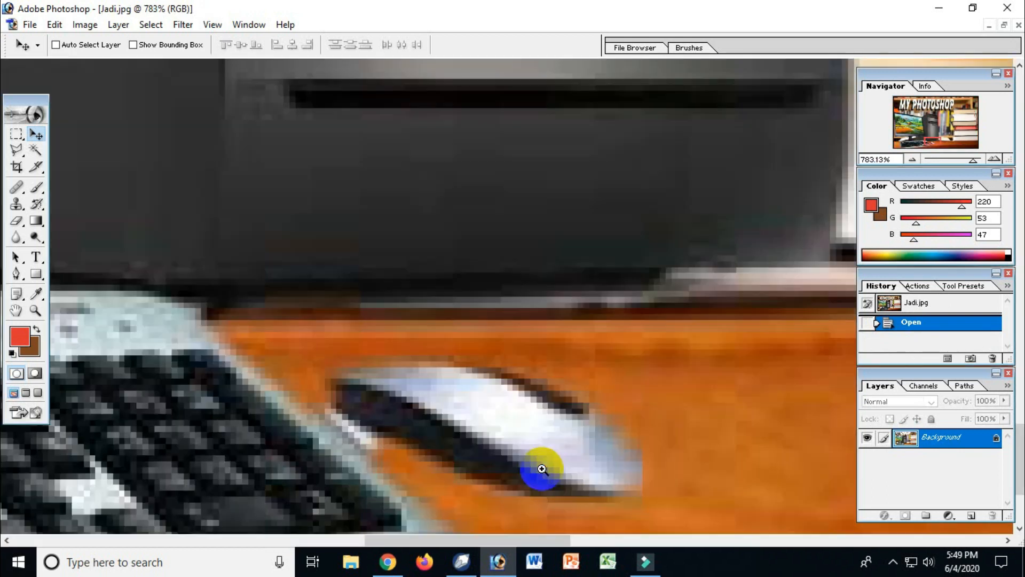
pyautogui.keyDown('alt'); pyautogui.click(512, 376); pyautogui.keyUp('alt')
pyautogui.keyDown('alt'); pyautogui.click(511, 376); pyautogui.keyUp('alt')
pyautogui.keyDown('alt'); pyautogui.click(511, 377); pyautogui.keyUp('alt')
pyautogui.keyDown('alt'); pyautogui.click(511, 377); pyautogui.keyUp('alt')
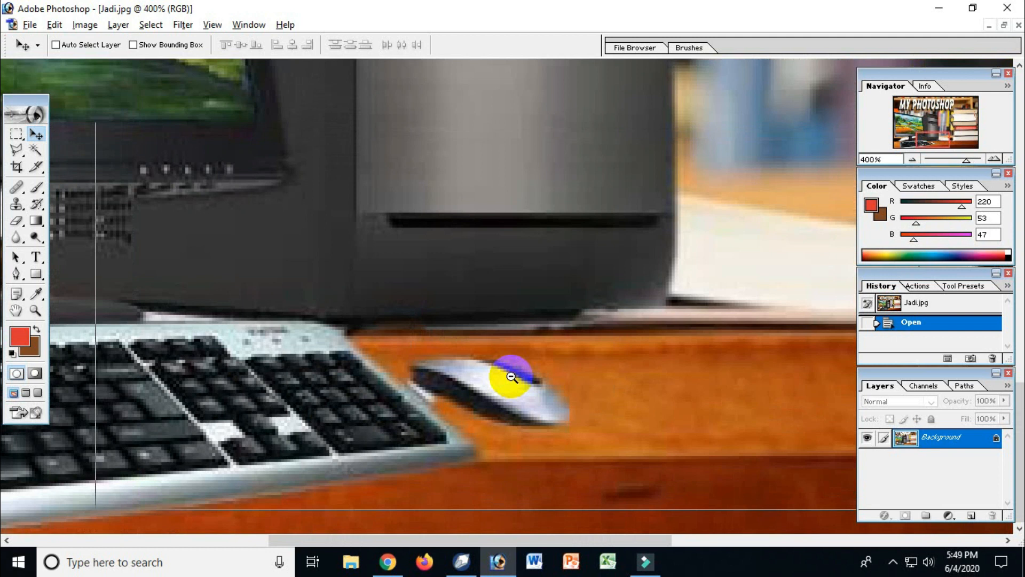
pyautogui.keyDown('alt'); pyautogui.click(512, 377); pyautogui.keyUp('alt')
pyautogui.keyDown('alt'); pyautogui.click(511, 377); pyautogui.keyUp('alt')
pyautogui.keyDown('alt'); pyautogui.click(512, 377); pyautogui.keyUp('alt')
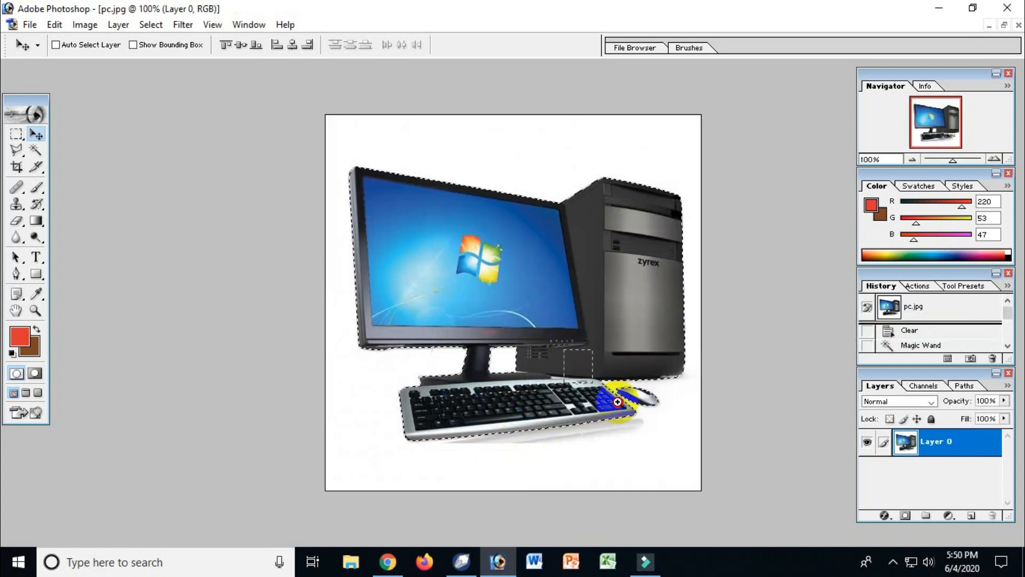
# Step: Try expanding the computer selection in pc.jpg by 2 pixels, and undo the expansion
pyautogui.moveTo(667, 440); pyautogui.dragTo(668, 440)
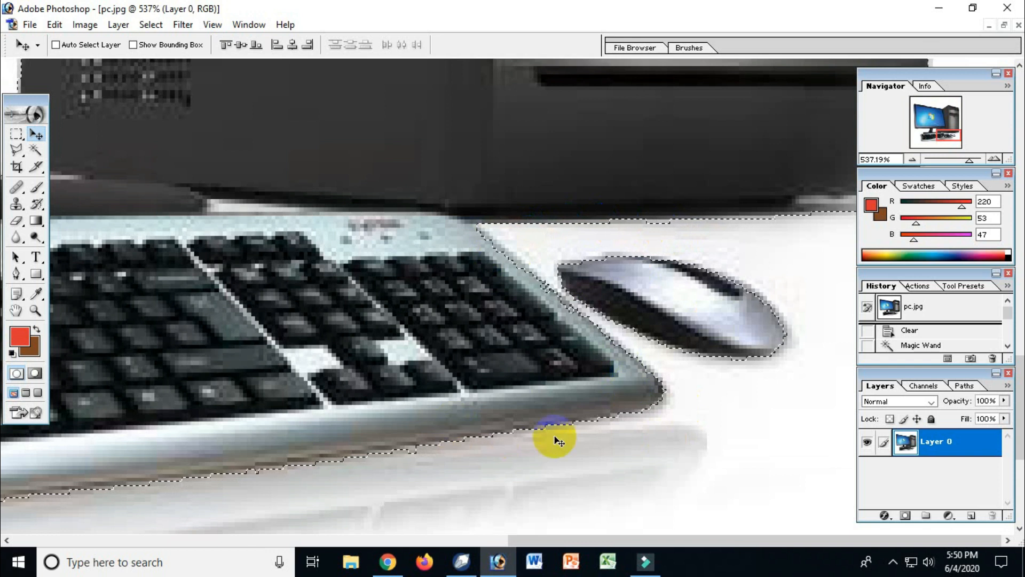
pyautogui.click(152, 26)
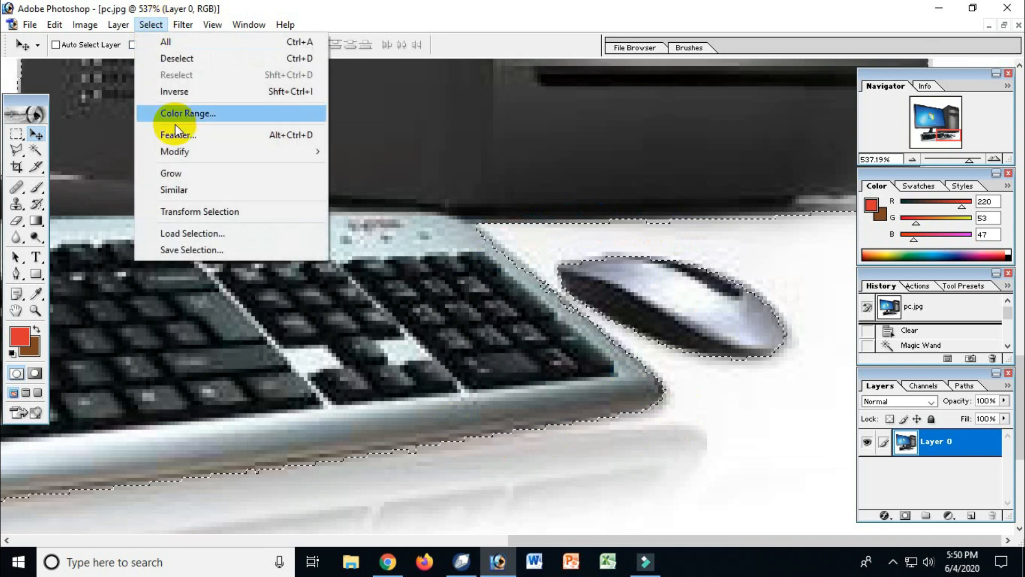
pyautogui.moveTo(179, 154)
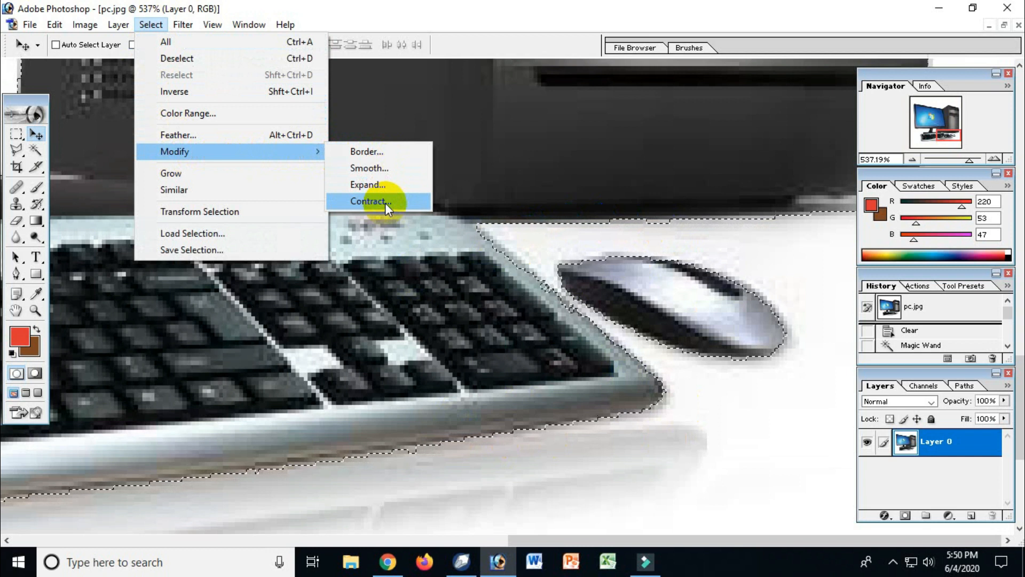
pyautogui.click(386, 188)
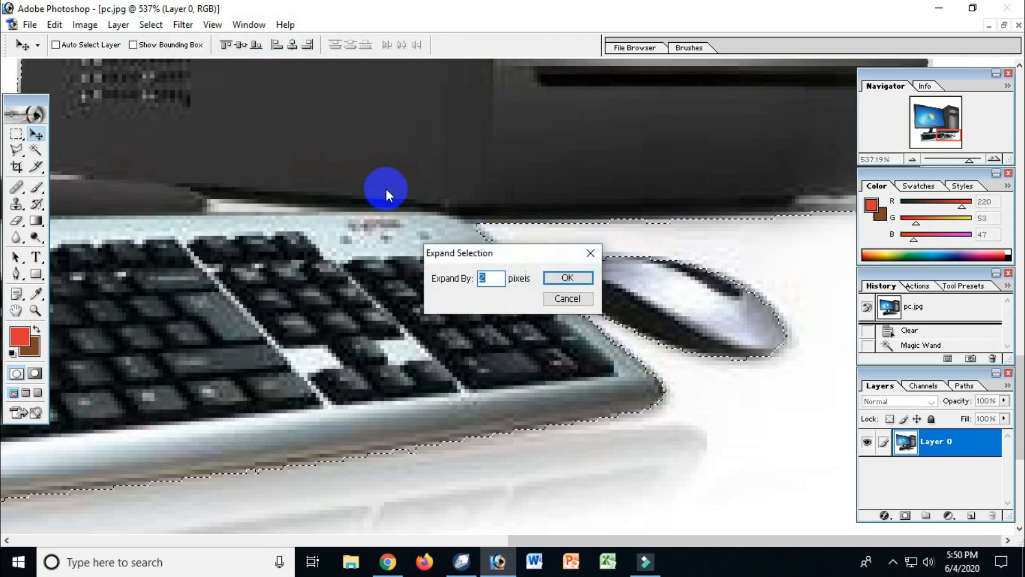
pyautogui.click(553, 278)
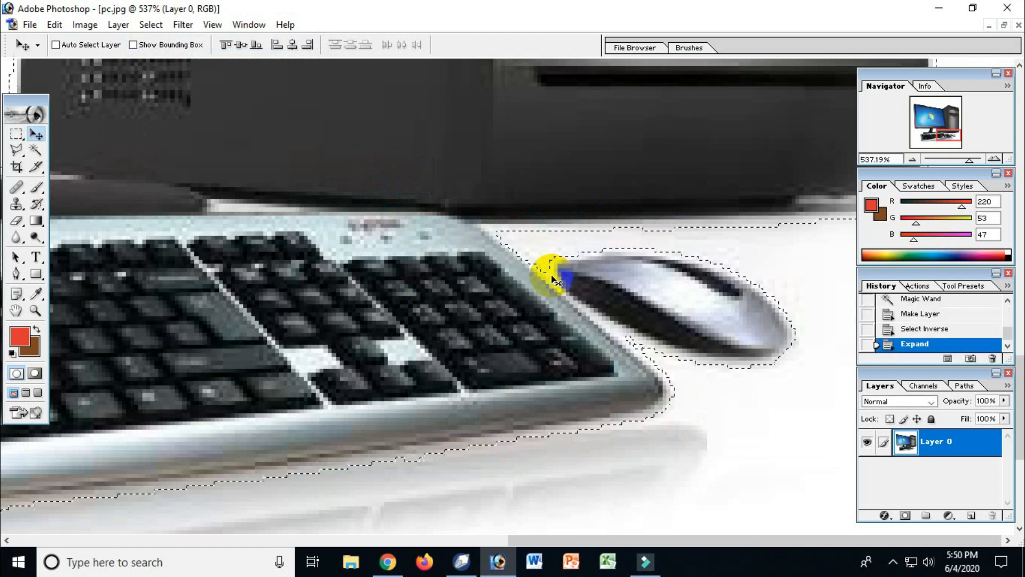
pyautogui.hotkey('ctrl', 'z')
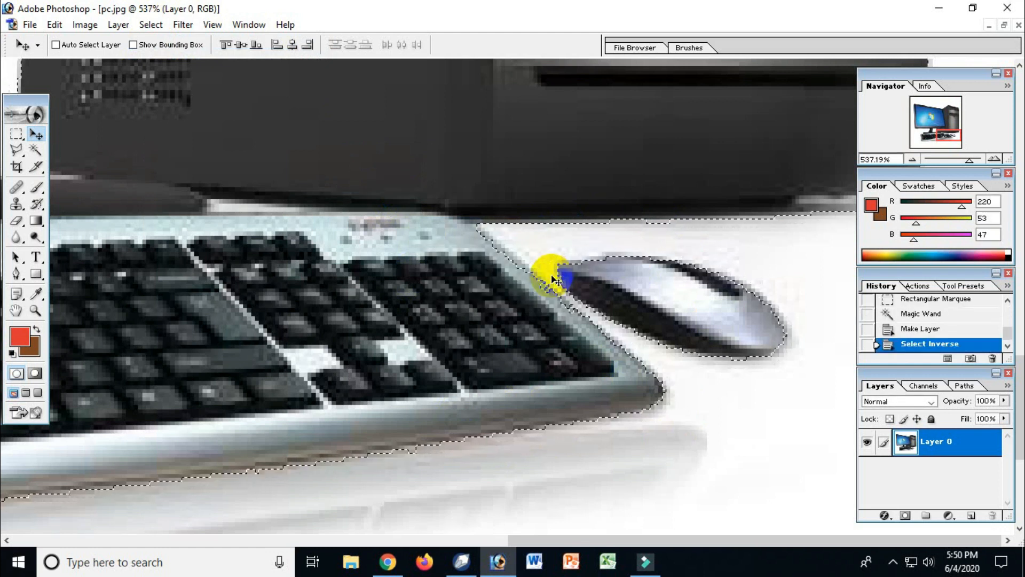
# Step: Try contracting the computer selection in pc.jpg by 2 pixels, and undo the contraction
pyautogui.click(151, 25)
pyautogui.moveTo(238, 153)
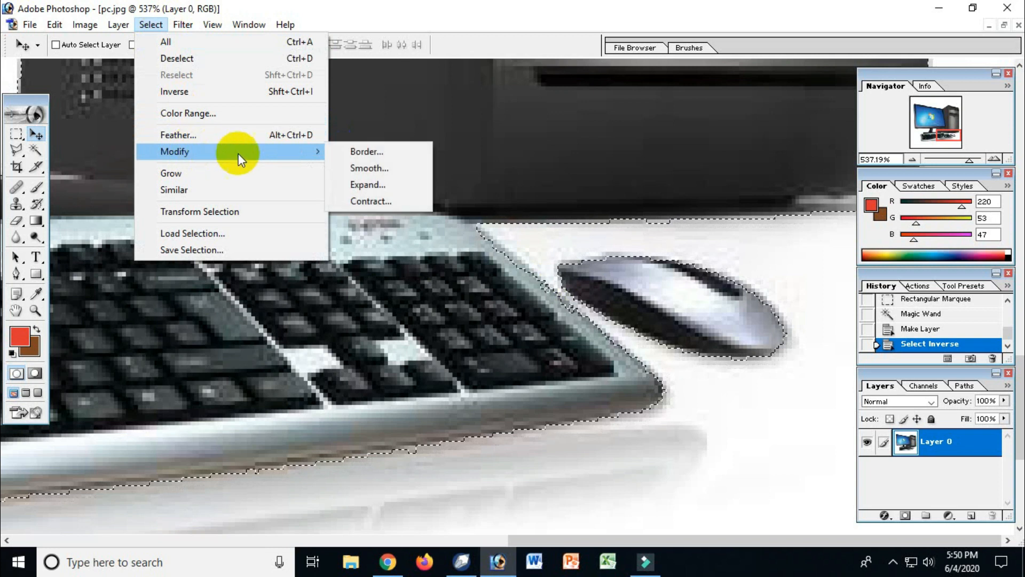
pyautogui.click(380, 201)
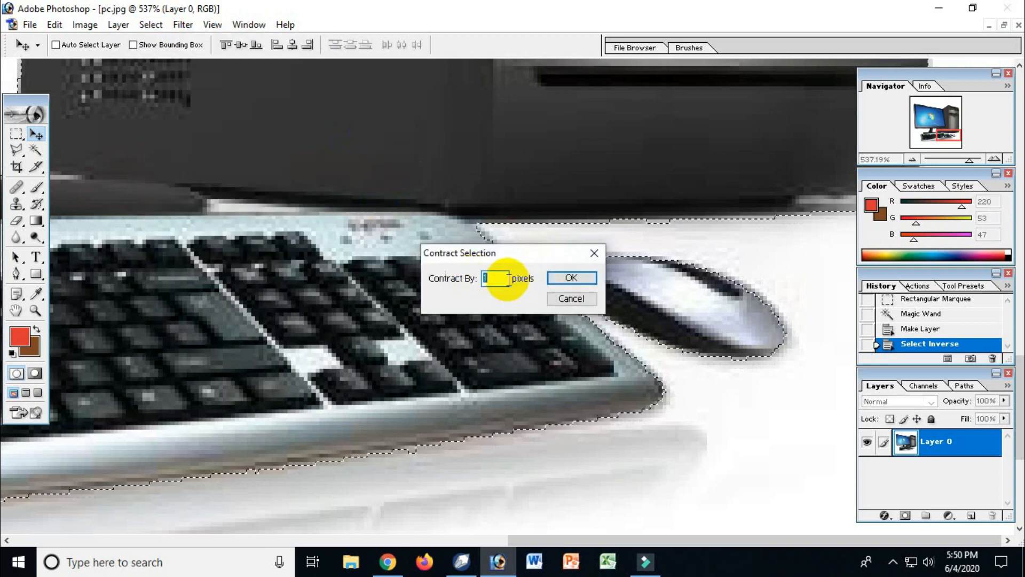
pyautogui.click(566, 278)
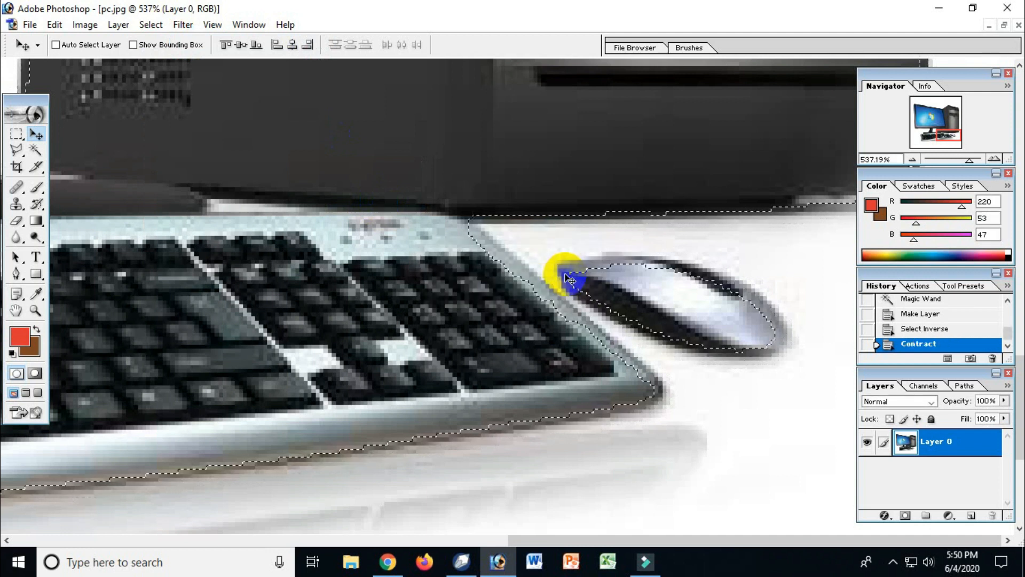
pyautogui.hotkey('ctrl', 'z')
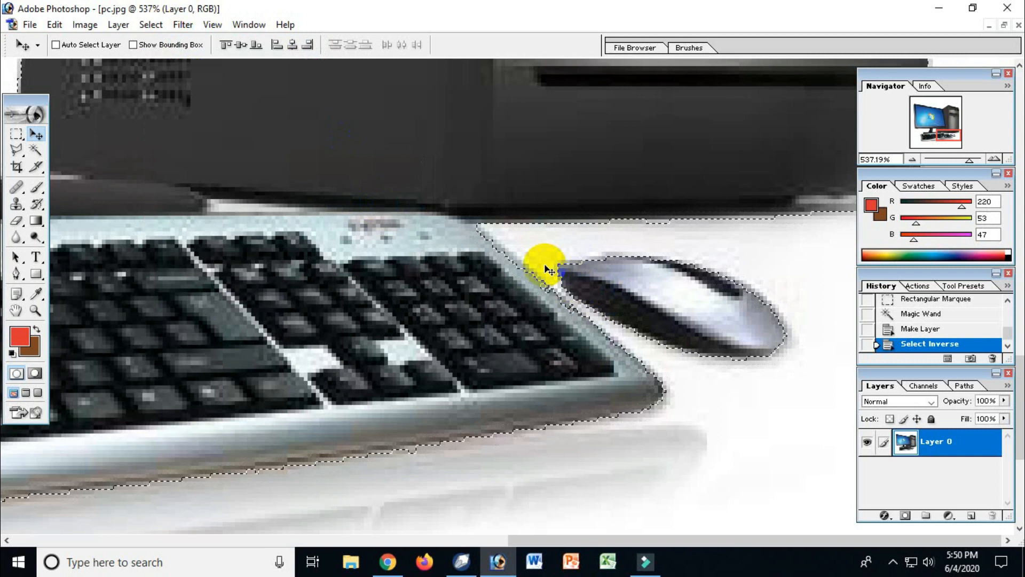
# Step: Contract the computer selection in pc.jpg by less than 2 pixels to tighten it inside the white fringe
pyautogui.click(131, 28)
pyautogui.click(151, 24)
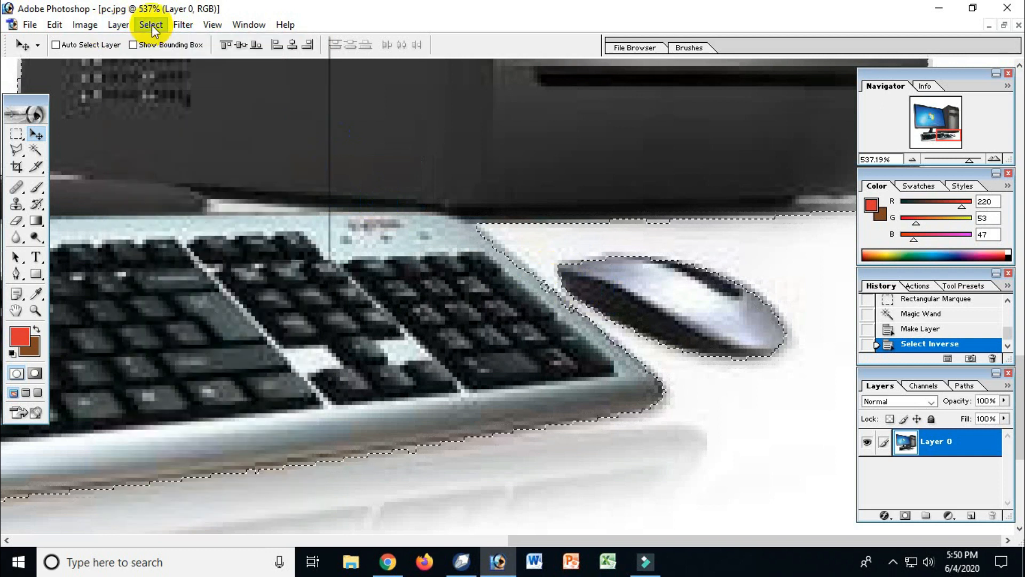
pyautogui.moveTo(336, 153)
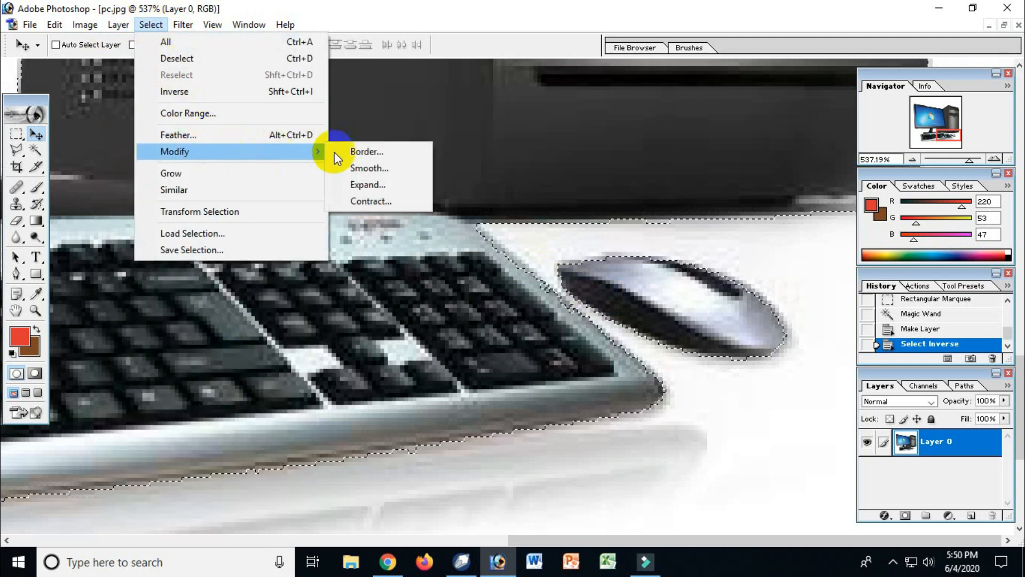
pyautogui.click(374, 201)
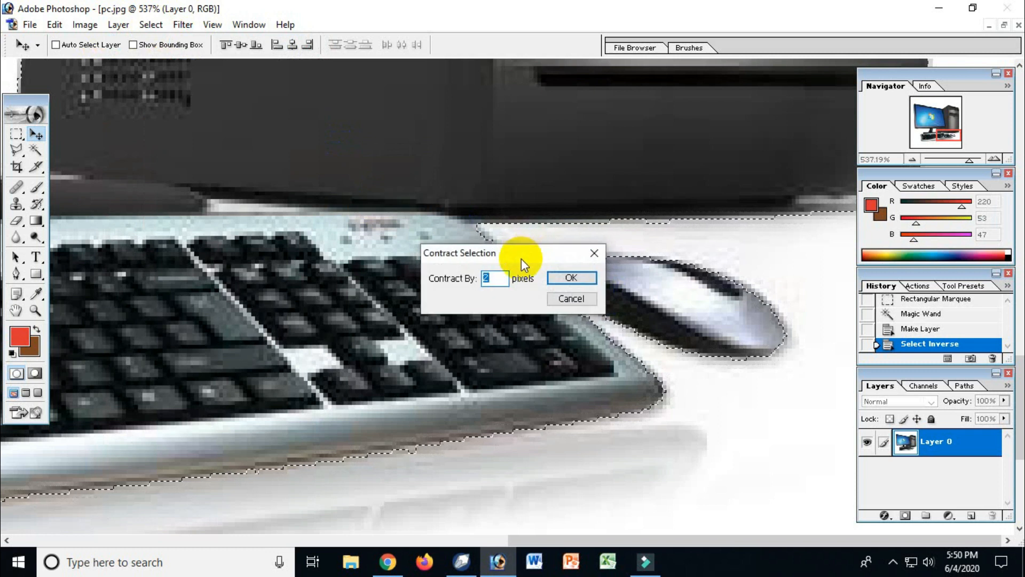
pyautogui.click(574, 277)
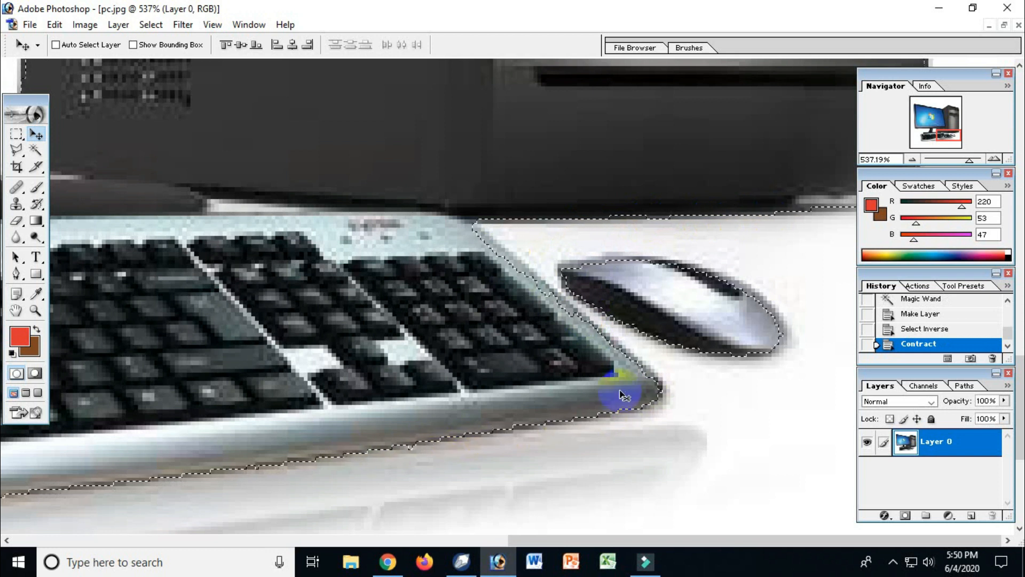
# Step: Try subtracting an area along the keyboard's right edge from the computer selection with the Polygonal Lasso, and undo the attempt
pyautogui.moveTo(432, 197); pyautogui.dragTo(667, 392)
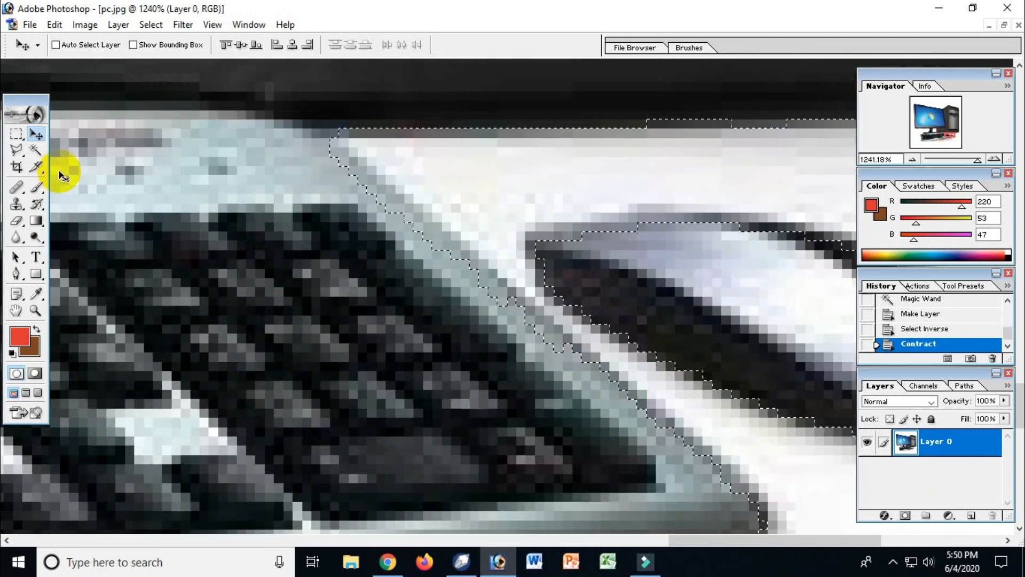
pyautogui.moveTo(18, 154)
pyautogui.mouseDown()
pyautogui.moveTo(34, 132)
pyautogui.moveTo(62, 166)
pyautogui.mouseUp()
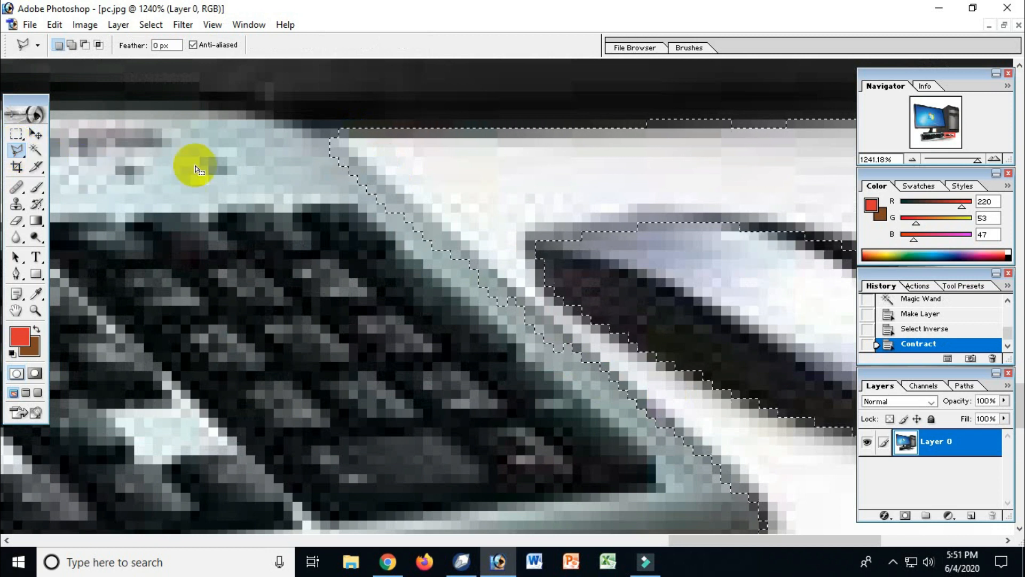
pyautogui.press('alt')
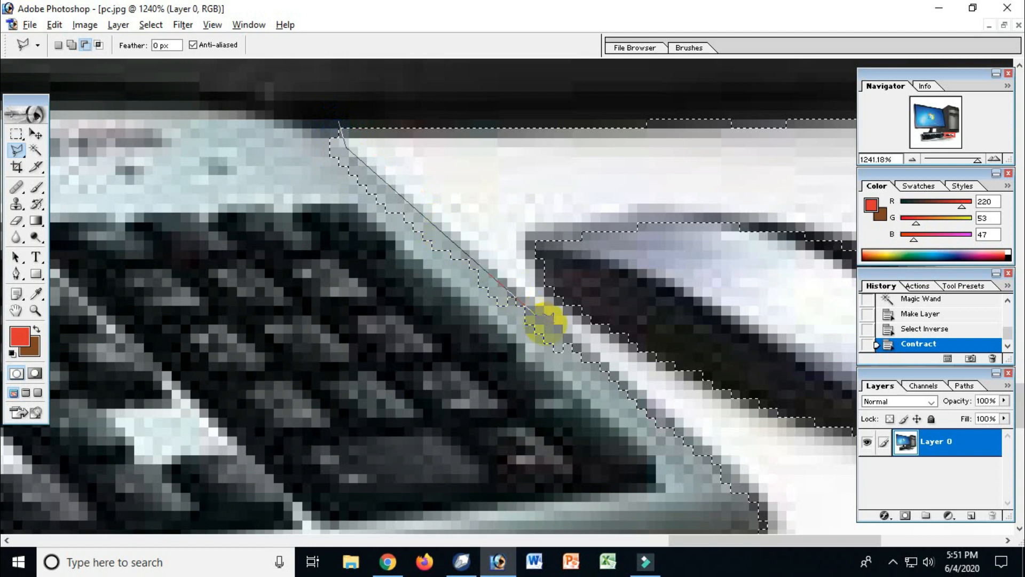
pyautogui.click(597, 366)
pyautogui.click(453, 371)
pyautogui.click(335, 235)
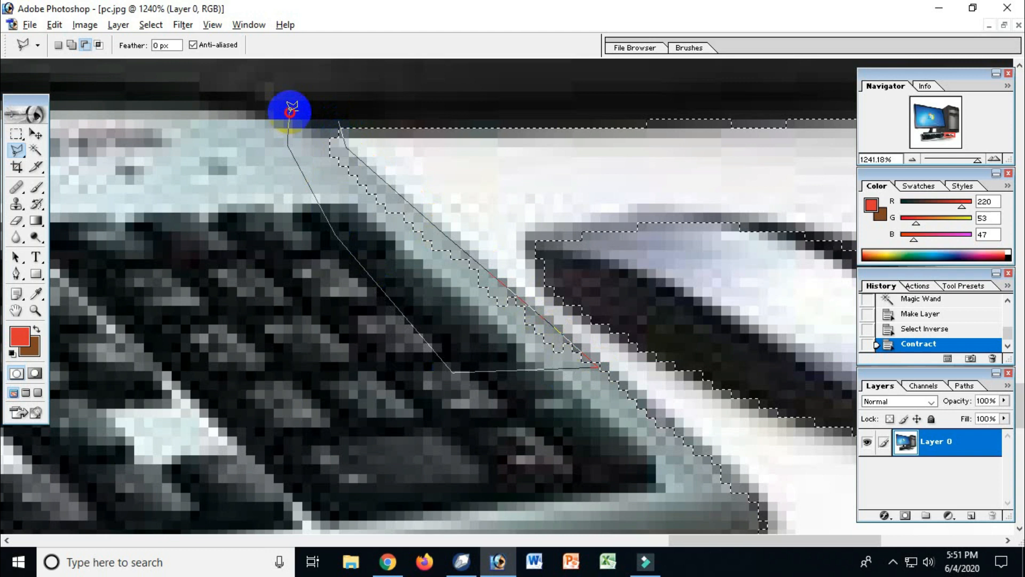
pyautogui.click(315, 96)
pyautogui.hotkey('ctrl', 'z')
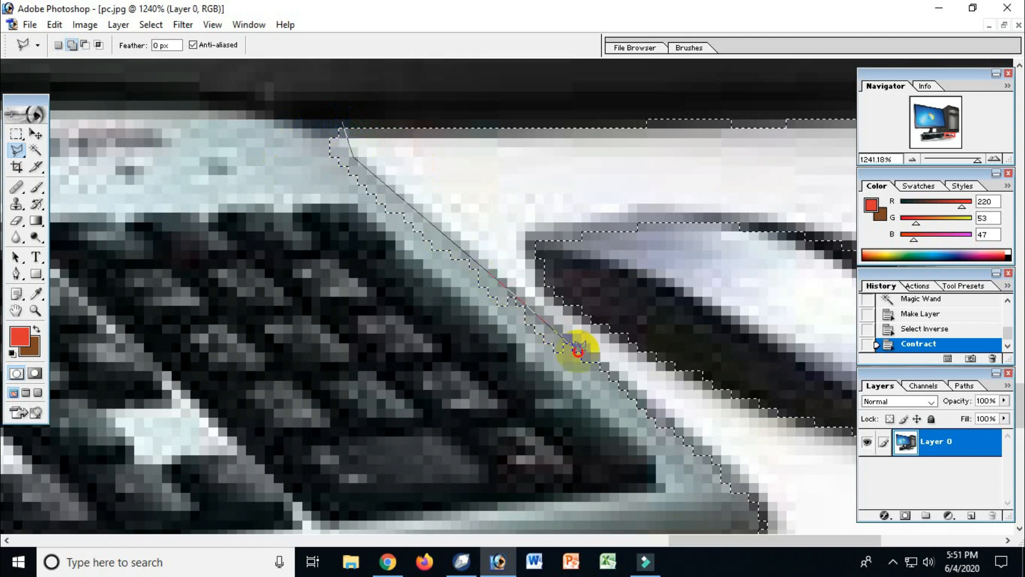
# Step: Add the missing strip along the keyboard's upper right edge to the computer selection with the Polygonal Lasso
pyautogui.click(464, 354)
pyautogui.click(315, 201)
pyautogui.click(291, 134)
pyautogui.click(310, 106)
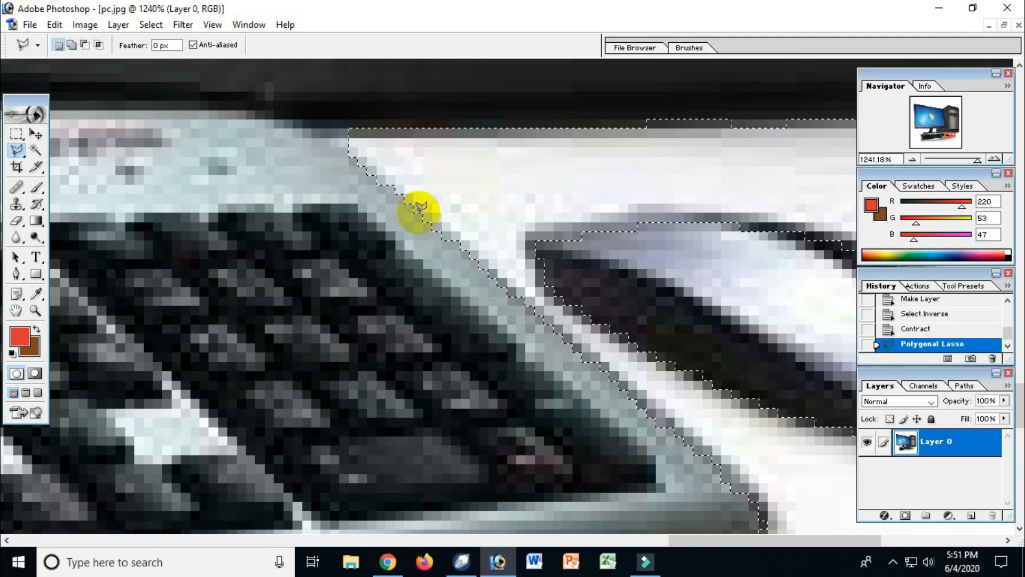
# Step: Examine the selection outline around the keyboard, the monitor's lower left corner and the monitor stand
pyautogui.keyDown('ctrl'); pyautogui.keyDown('alt'); pyautogui.click(425, 310); pyautogui.keyUp('alt'); pyautogui.keyUp('ctrl')
pyautogui.keyDown('ctrl'); pyautogui.keyDown('alt'); pyautogui.click(424, 311); pyautogui.keyUp('alt'); pyautogui.keyUp('ctrl')
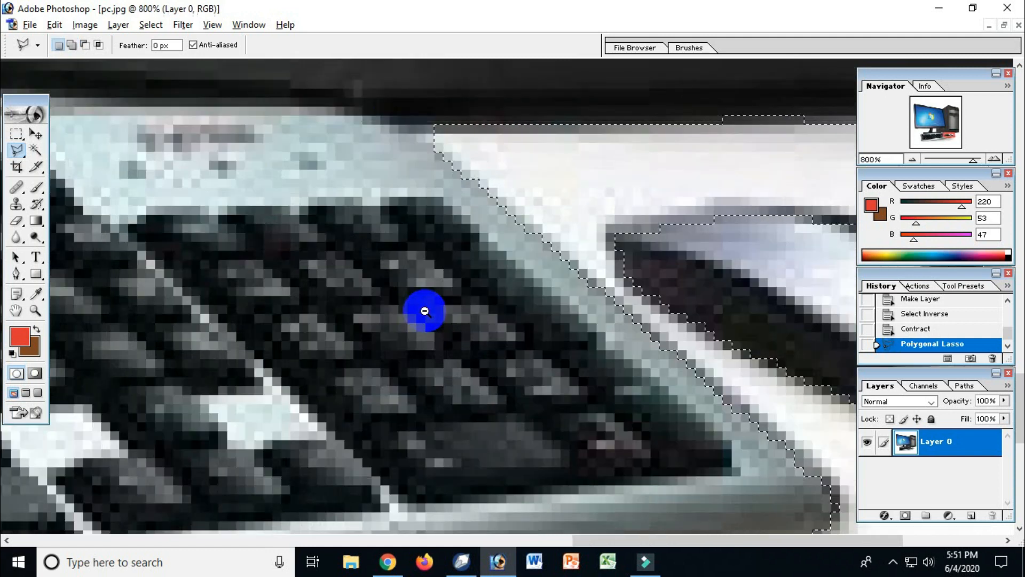
pyautogui.keyDown('ctrl'); pyautogui.keyDown('alt'); pyautogui.click(424, 311); pyautogui.keyUp('alt'); pyautogui.keyUp('ctrl')
pyautogui.keyDown('ctrl'); pyautogui.keyDown('alt'); pyautogui.click(425, 311); pyautogui.keyUp('alt'); pyautogui.keyUp('ctrl')
pyautogui.keyDown('ctrl'); pyautogui.keyDown('alt'); pyautogui.click(425, 311); pyautogui.keyUp('alt'); pyautogui.keyUp('ctrl')
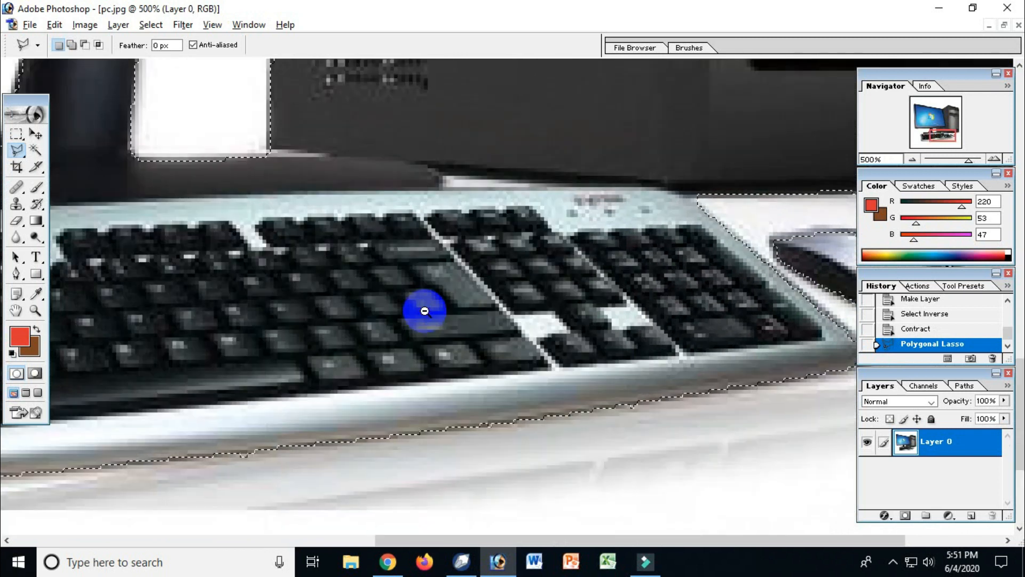
pyautogui.keyDown('ctrl'); pyautogui.keyDown('alt'); pyautogui.click(423, 307); pyautogui.keyUp('alt'); pyautogui.keyUp('ctrl')
pyautogui.keyDown('ctrl'); pyautogui.keyDown('alt'); pyautogui.click(424, 270); pyautogui.keyUp('alt'); pyautogui.keyUp('ctrl')
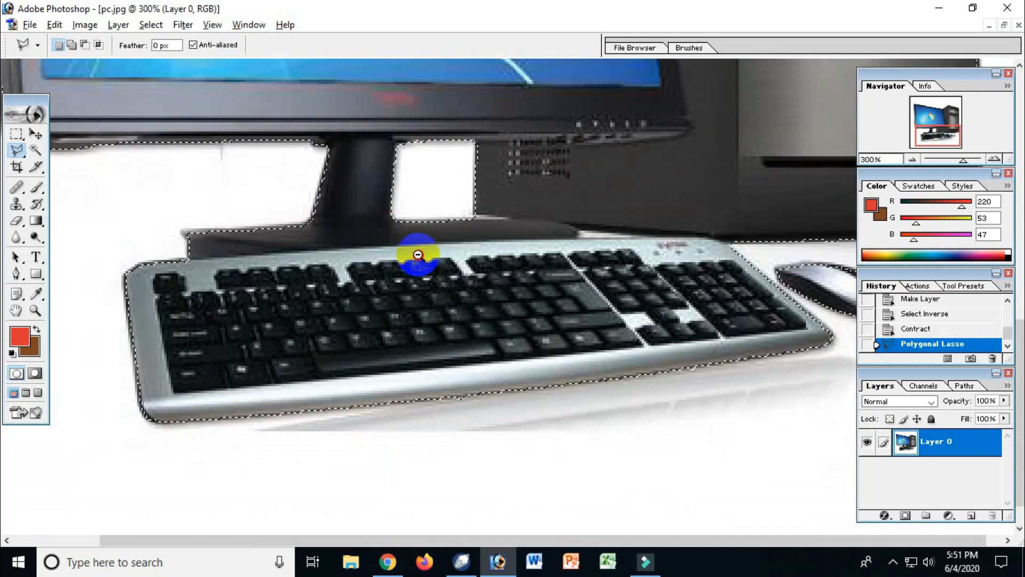
pyautogui.keyDown('ctrl'); pyautogui.keyDown('alt'); pyautogui.click(418, 260); pyautogui.keyUp('alt'); pyautogui.keyUp('ctrl')
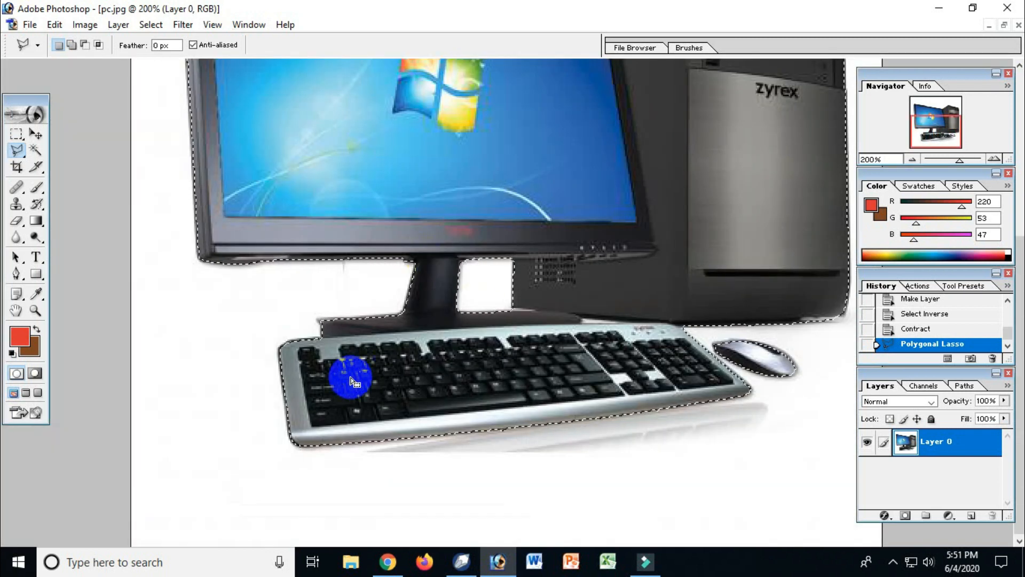
pyautogui.moveTo(190, 247); pyautogui.dragTo(271, 292)
pyautogui.keyDown('ctrl'); pyautogui.keyDown('alt'); pyautogui.click(386, 344); pyautogui.keyUp('alt'); pyautogui.keyUp('ctrl')
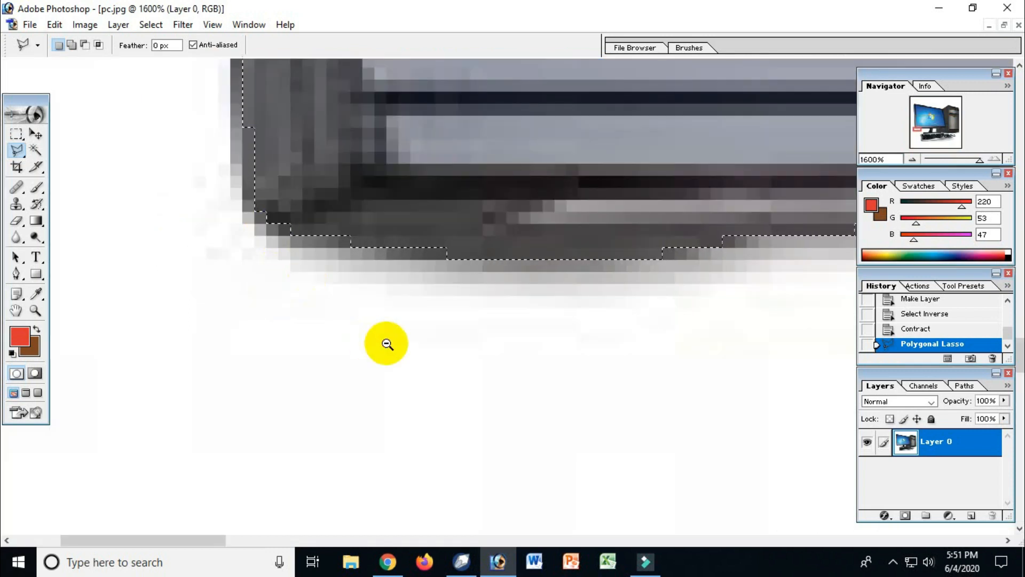
pyautogui.keyDown('ctrl'); pyautogui.keyDown('alt'); pyautogui.click(387, 343); pyautogui.keyUp('alt'); pyautogui.keyUp('ctrl')
pyautogui.keyDown('ctrl'); pyautogui.keyDown('alt'); pyautogui.click(387, 343); pyautogui.keyUp('alt'); pyautogui.keyUp('ctrl')
pyautogui.keyDown('ctrl'); pyautogui.keyDown('alt'); pyautogui.click(441, 332); pyautogui.keyUp('alt'); pyautogui.keyUp('ctrl')
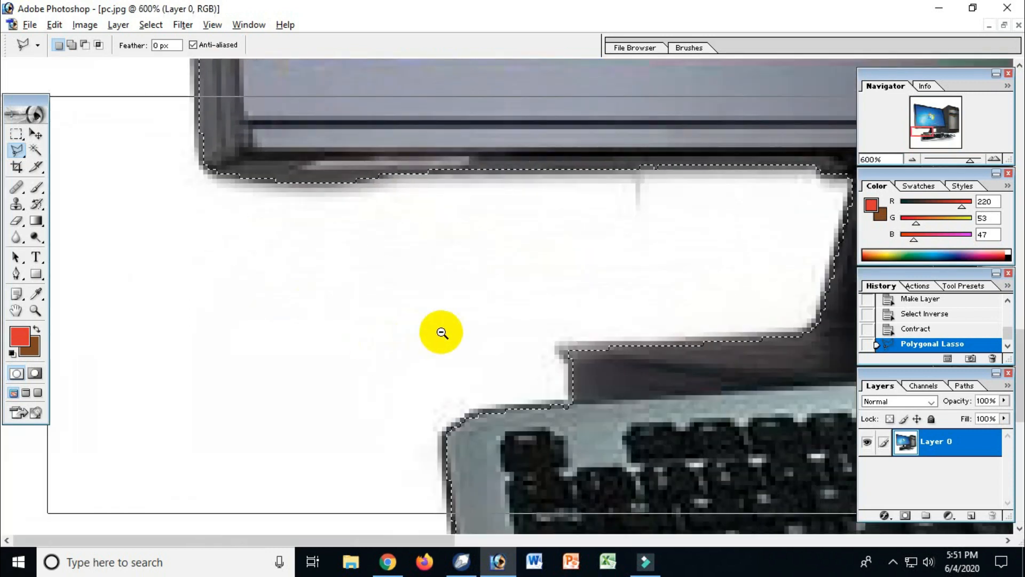
pyautogui.keyDown('ctrl'); pyautogui.keyDown('alt'); pyautogui.click(441, 332); pyautogui.keyUp('alt'); pyautogui.keyUp('ctrl')
pyautogui.keyDown('ctrl'); pyautogui.keyDown('alt'); pyautogui.click(442, 332); pyautogui.keyUp('alt'); pyautogui.keyUp('ctrl')
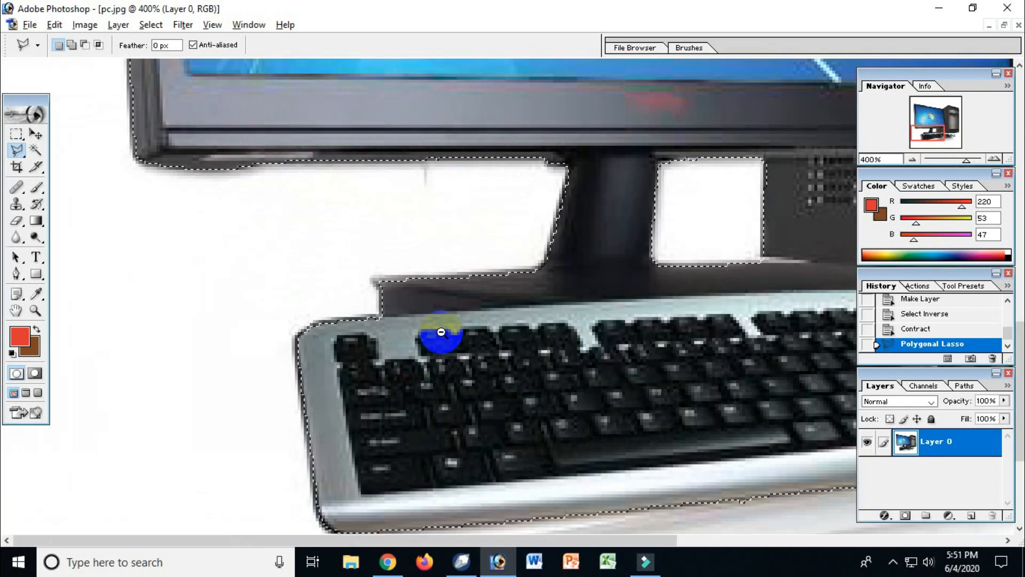
# Step: Feather the computer selection with a radius of 1 pixel
pyautogui.click(151, 24)
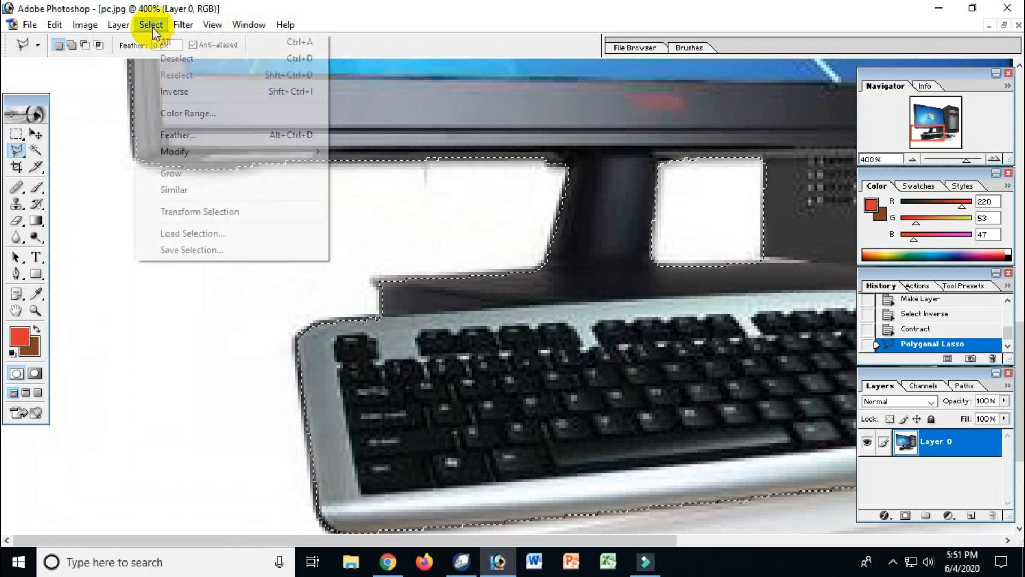
pyautogui.click(187, 135)
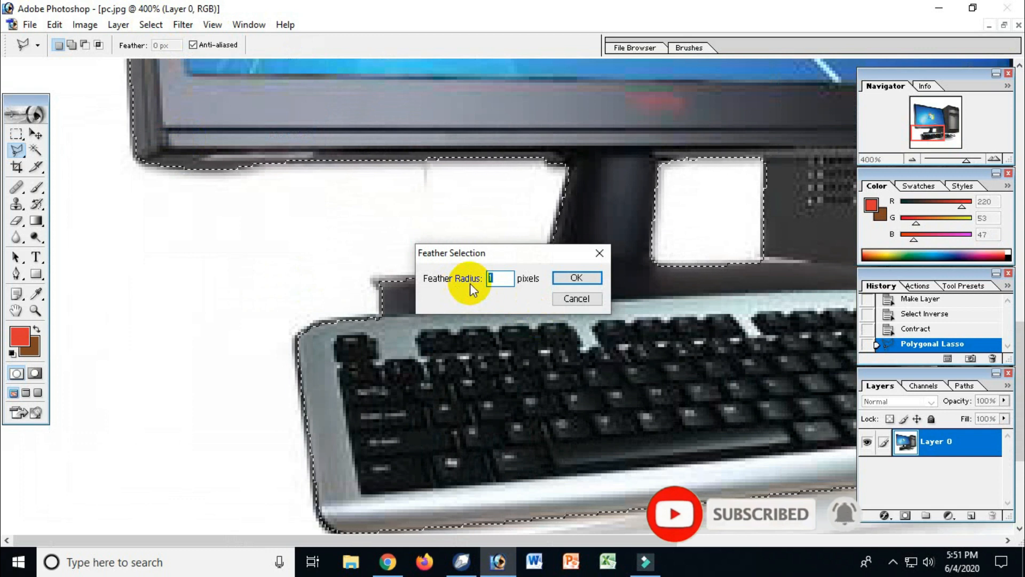
pyautogui.click(565, 279)
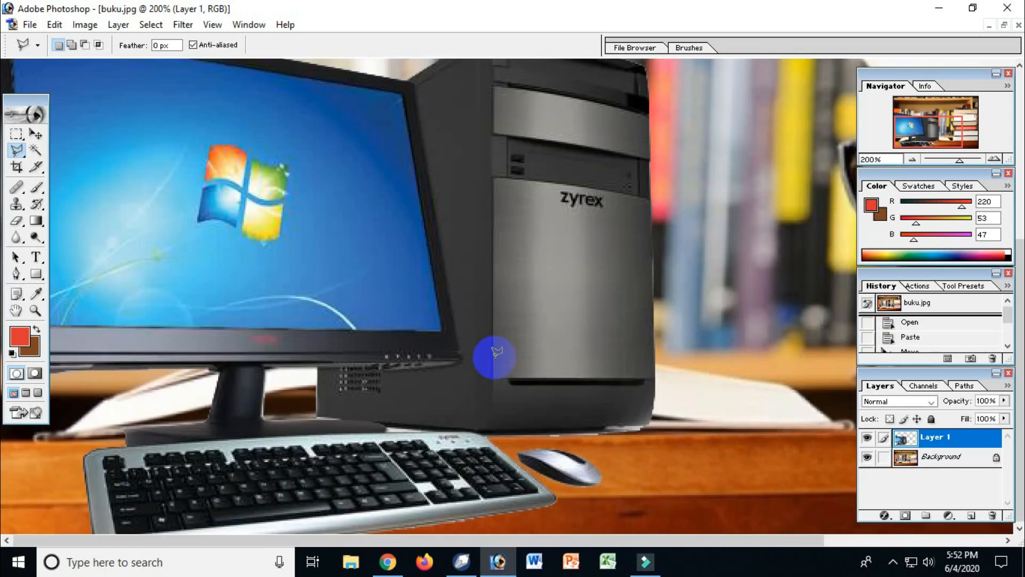
# Step: Paste the feathered computer cut-out into buku.jpg as a new layer and compare its edges with the earlier copy
pyautogui.keyDown('alt'); pyautogui.click(495, 357); pyautogui.keyUp('alt')
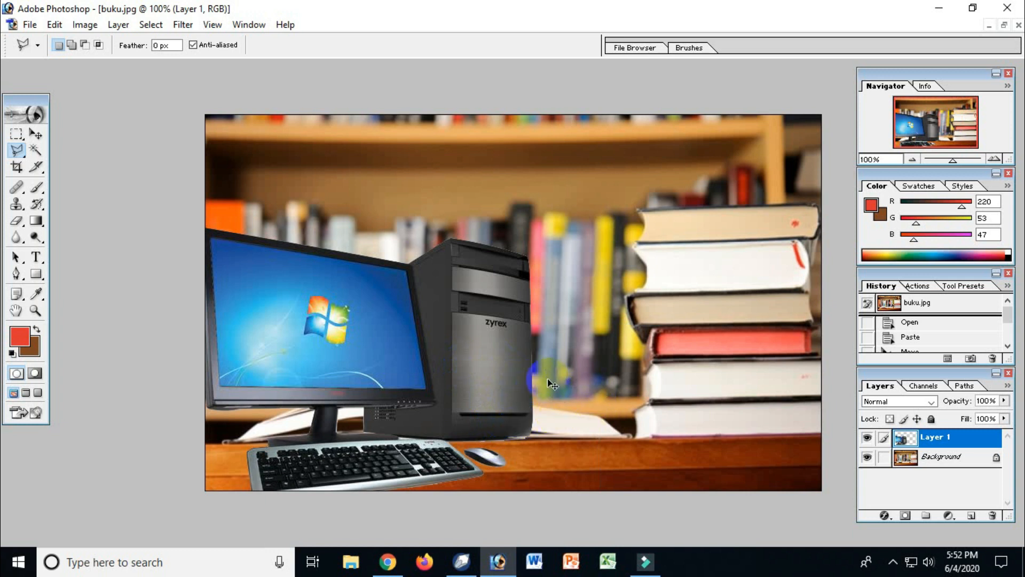
pyautogui.hotkey('ctrl', 'v')
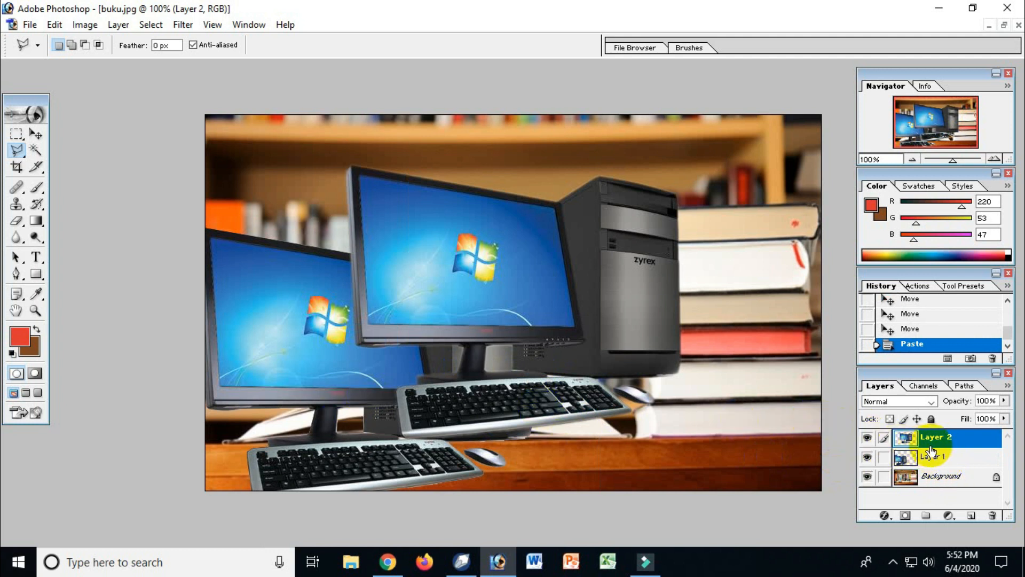
pyautogui.hotkey('ctrl', 'space')
pyautogui.moveTo(371, 386); pyautogui.dragTo(589, 489)
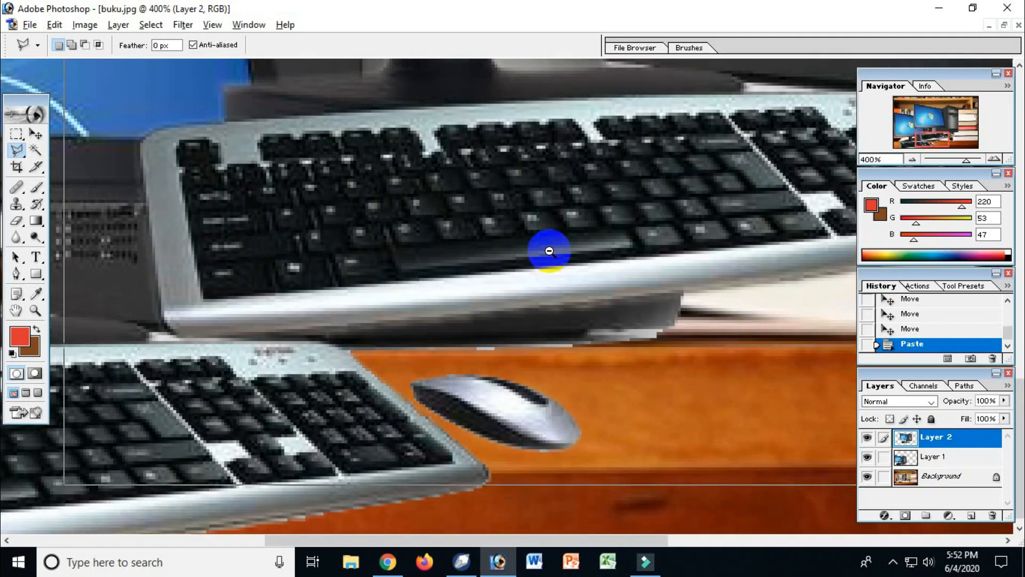
pyautogui.keyDown('ctrl'); pyautogui.keyDown('alt'); pyautogui.click(550, 251); pyautogui.keyUp('alt'); pyautogui.keyUp('ctrl')
pyautogui.keyDown('ctrl'); pyautogui.keyDown('alt'); pyautogui.click(552, 262); pyautogui.keyUp('alt'); pyautogui.keyUp('ctrl')
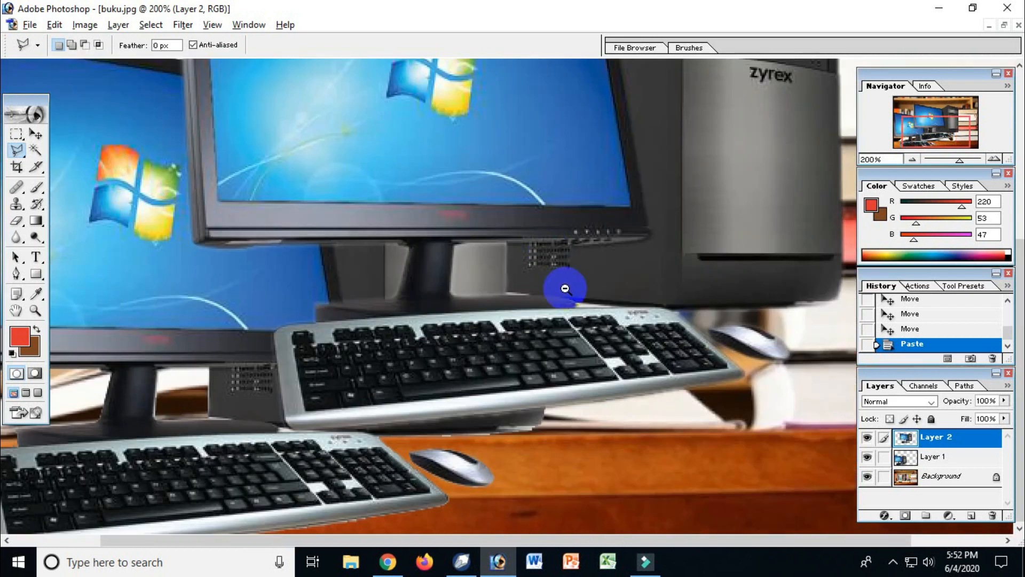
# Step: Move the newly pasted computer down onto the desk, overlapping the earlier copy
pyautogui.click(33, 134)
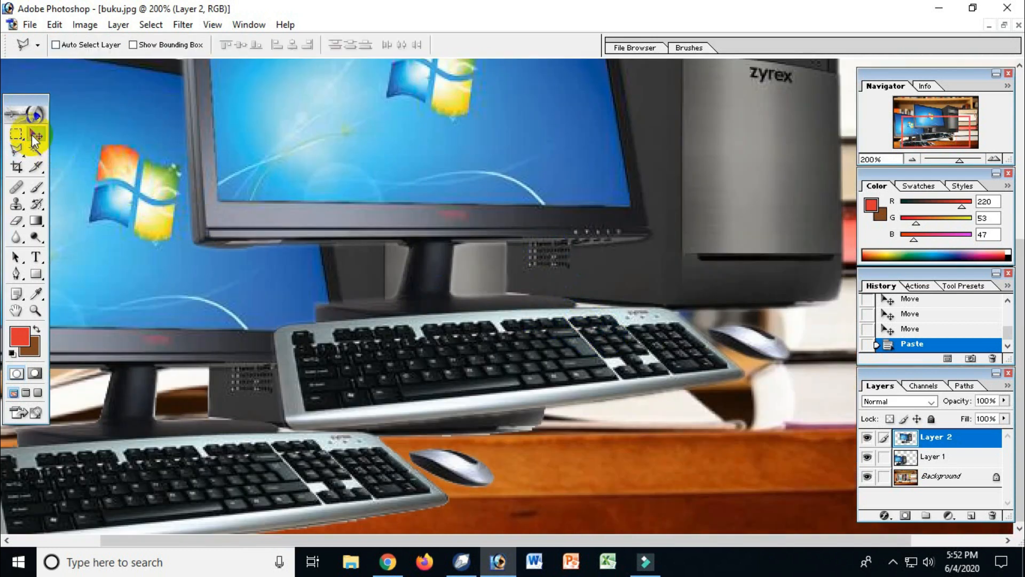
pyautogui.moveTo(523, 306)
pyautogui.mouseDown()
pyautogui.moveTo(565, 273)
pyautogui.moveTo(512, 430)
pyautogui.moveTo(581, 416)
pyautogui.moveTo(590, 320)
pyautogui.moveTo(545, 328)
pyautogui.moveTo(504, 359)
pyautogui.moveTo(474, 412)
pyautogui.moveTo(447, 404)
pyautogui.mouseUp()
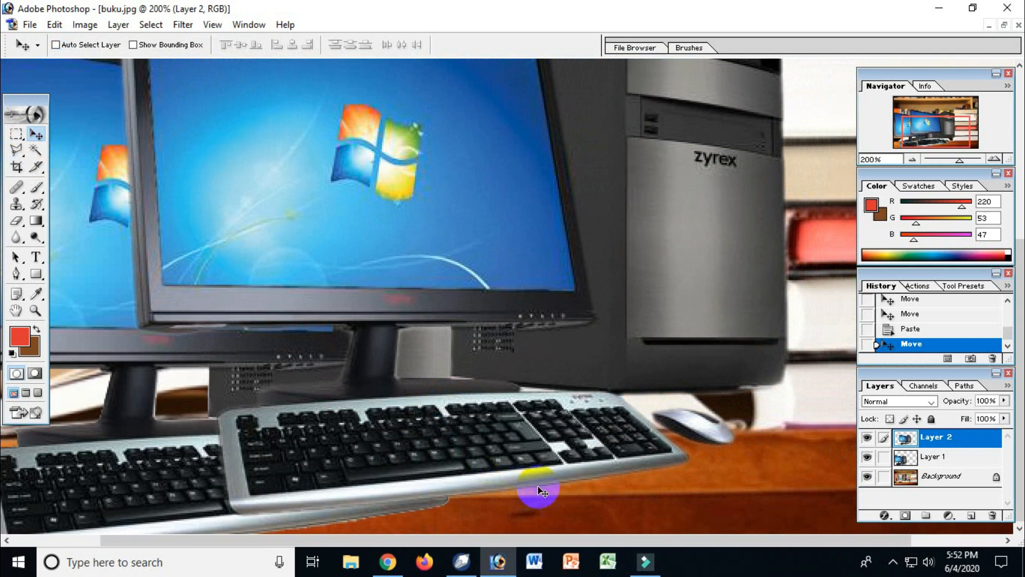
pyautogui.moveTo(453, 464); pyautogui.dragTo(442, 514)
pyautogui.moveTo(568, 446); pyautogui.dragTo(601, 497)
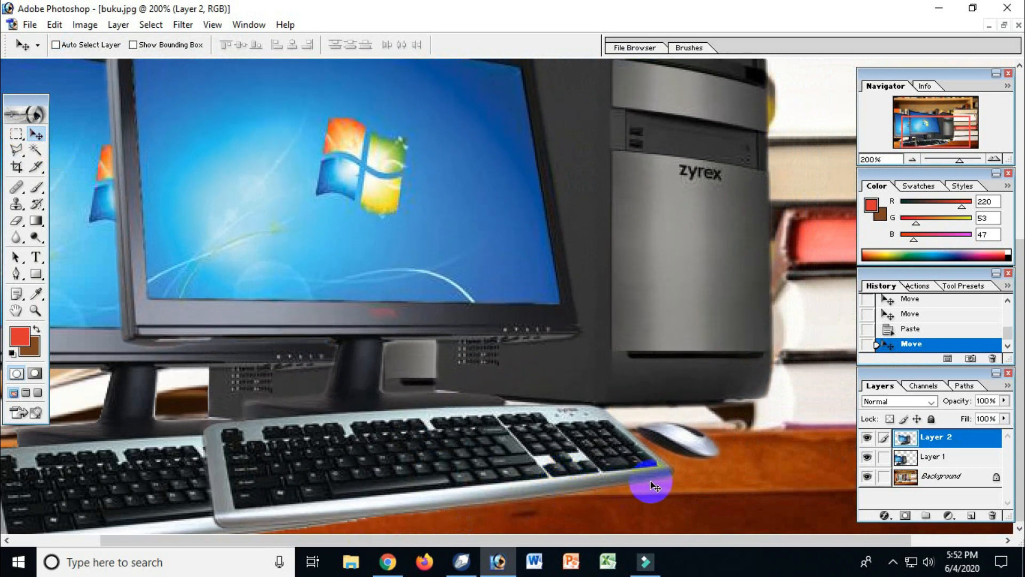
pyautogui.moveTo(666, 450); pyautogui.dragTo(630, 489)
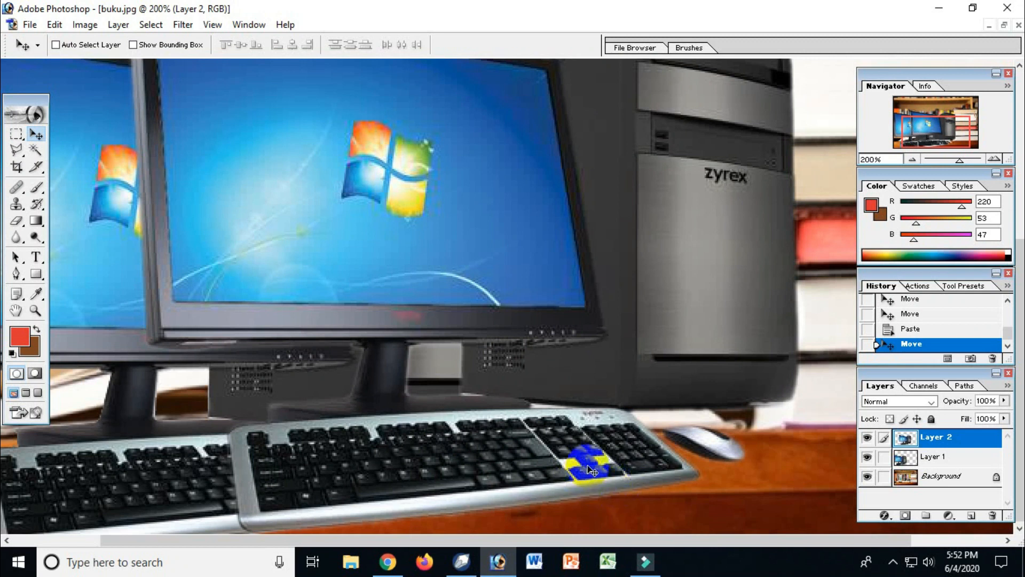
pyautogui.moveTo(591, 435); pyautogui.dragTo(617, 463)
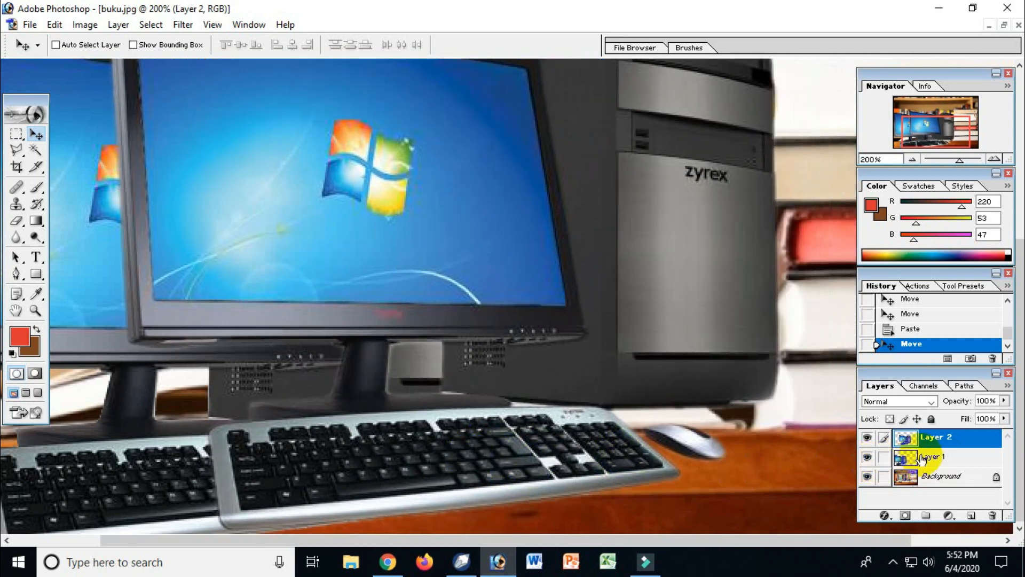
# Step: Hide Layer 1 and move the new computer to the left end of the desk
pyautogui.click(867, 459)
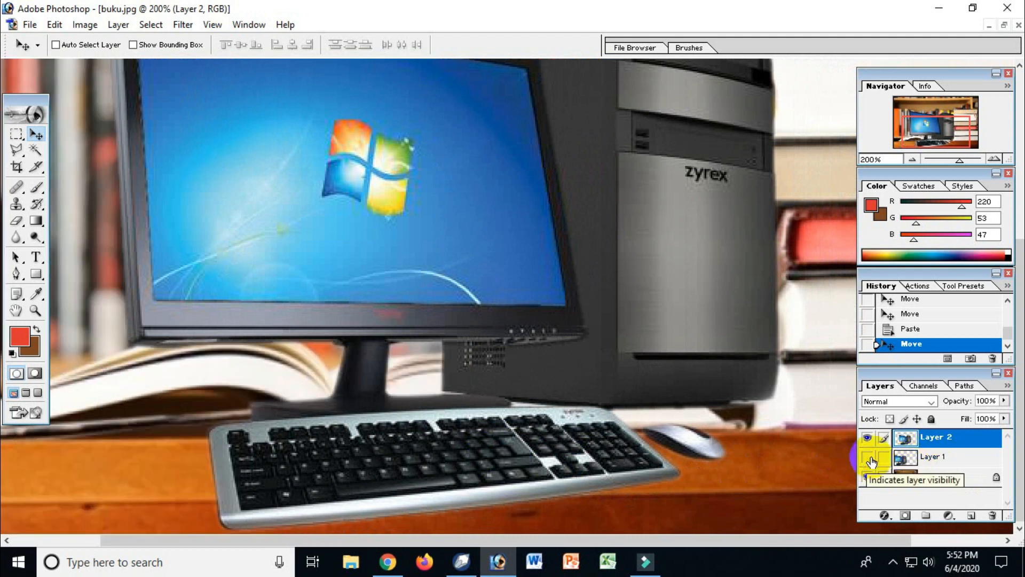
pyautogui.keyDown('alt'); pyautogui.click(604, 339); pyautogui.keyUp('alt')
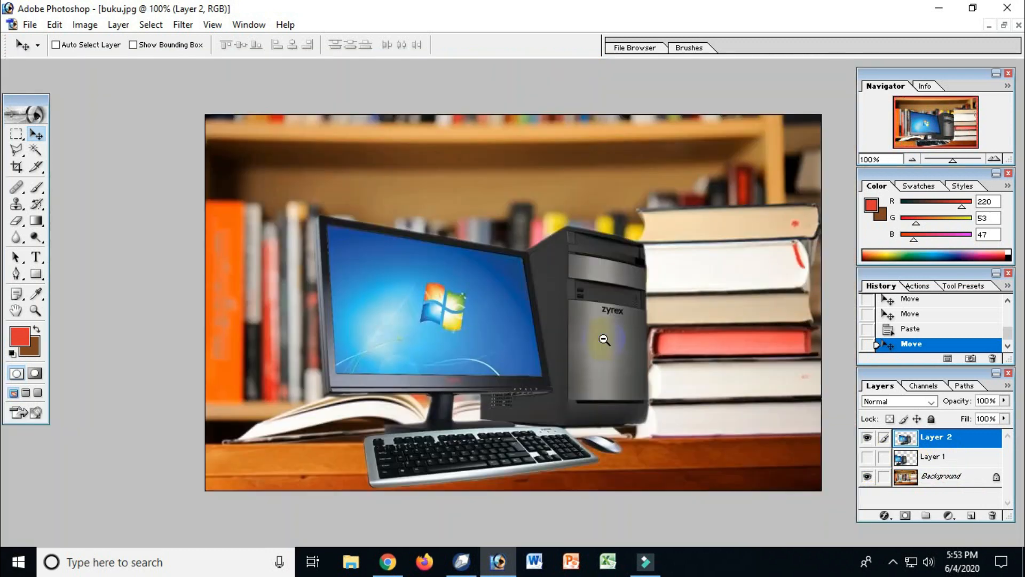
pyautogui.moveTo(589, 364); pyautogui.dragTo(470, 373)
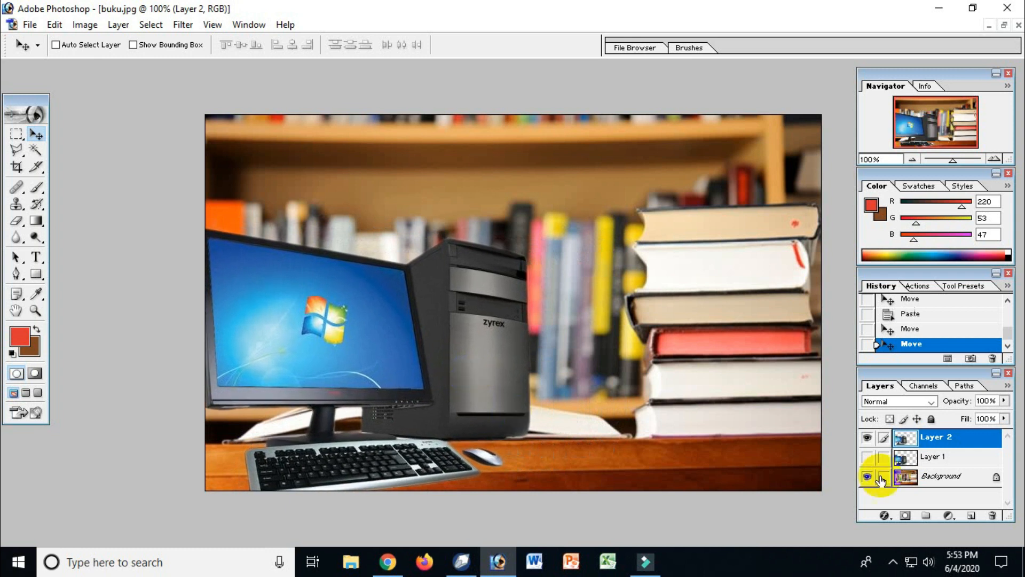
# Step: Compare the two computer copies by toggling Layer 1's visibility, and delete Layer 1
pyautogui.click(866, 463)
pyautogui.click(867, 463)
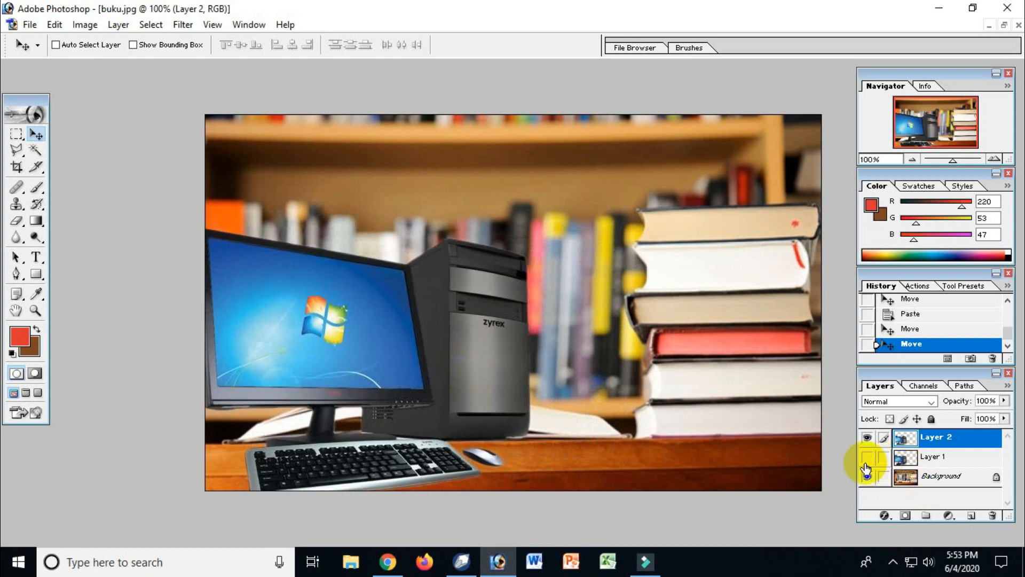
pyautogui.click(949, 463)
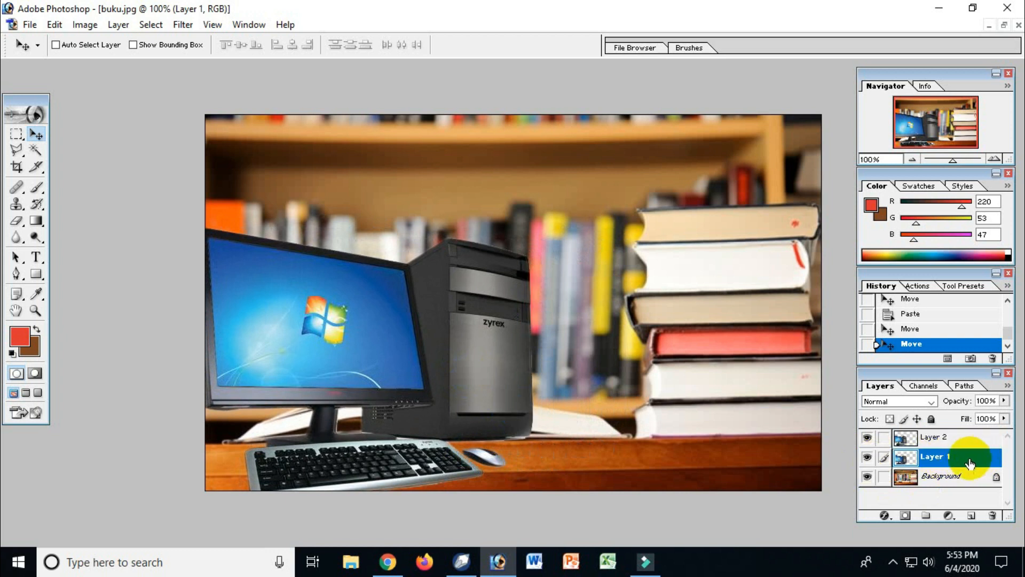
pyautogui.click(994, 516)
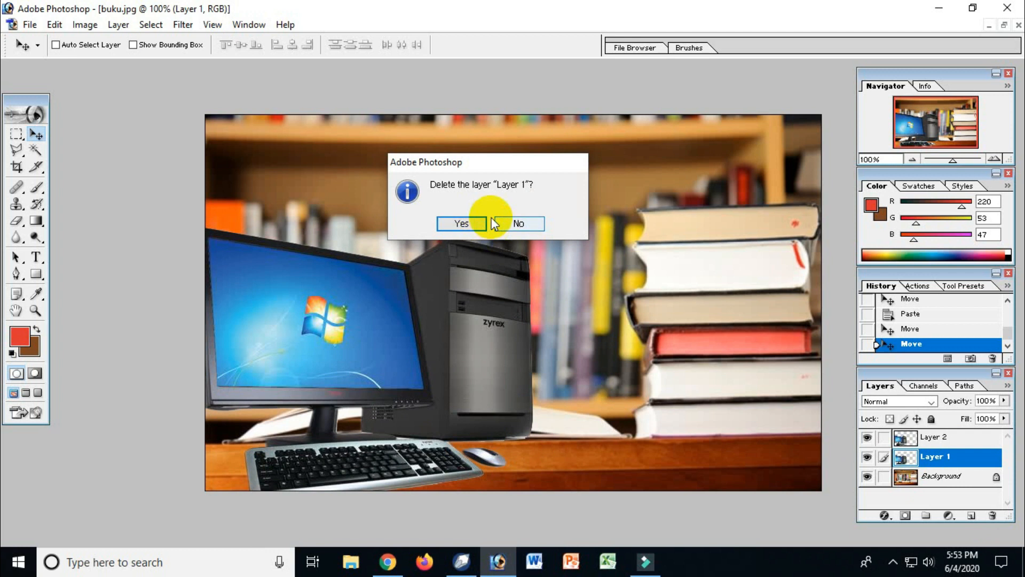
pyautogui.click(519, 224)
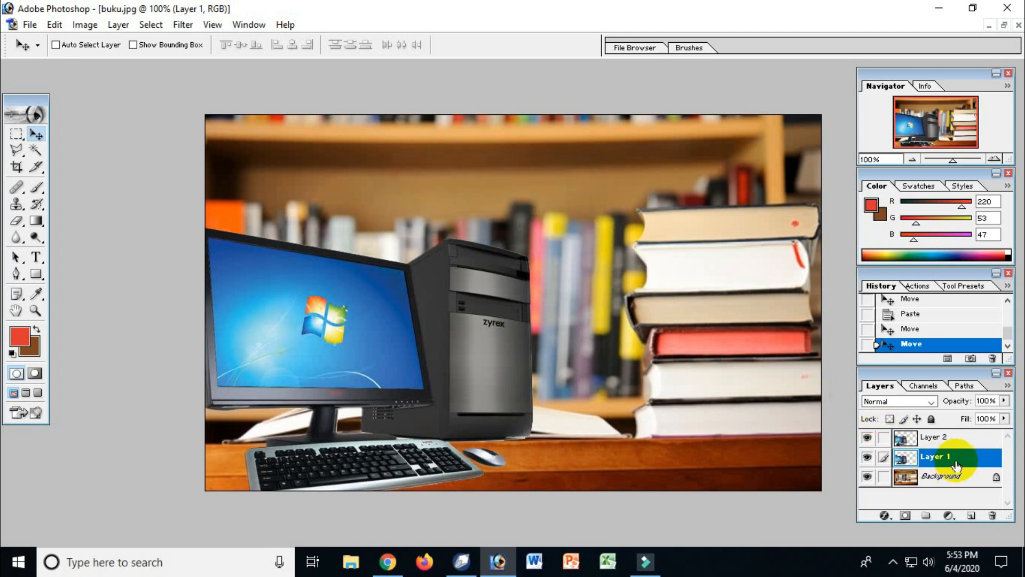
pyautogui.moveTo(969, 463); pyautogui.dragTo(993, 515)
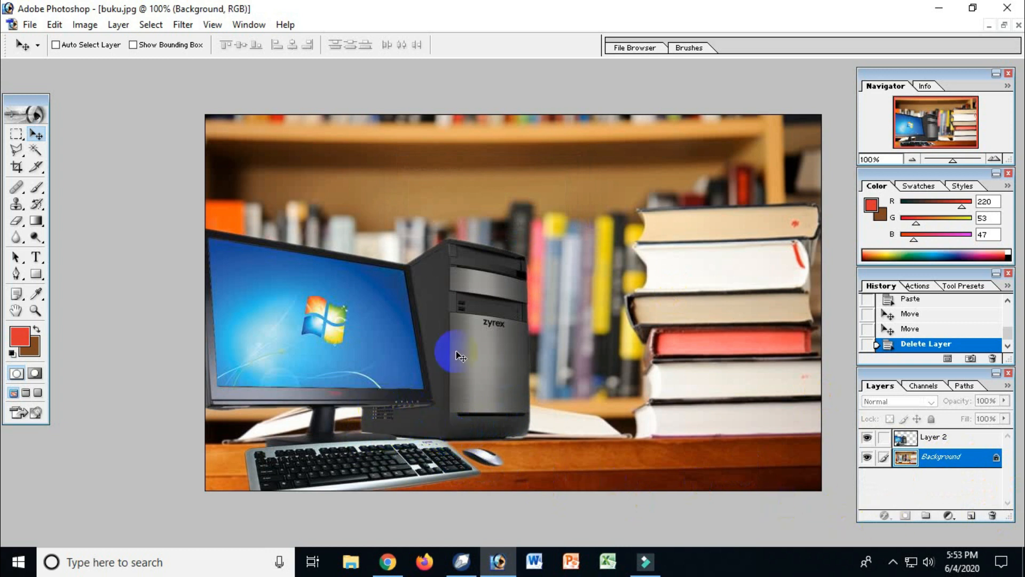
# Step: Make Layer 2, which holds the computer, the active layer
pyautogui.click(924, 439)
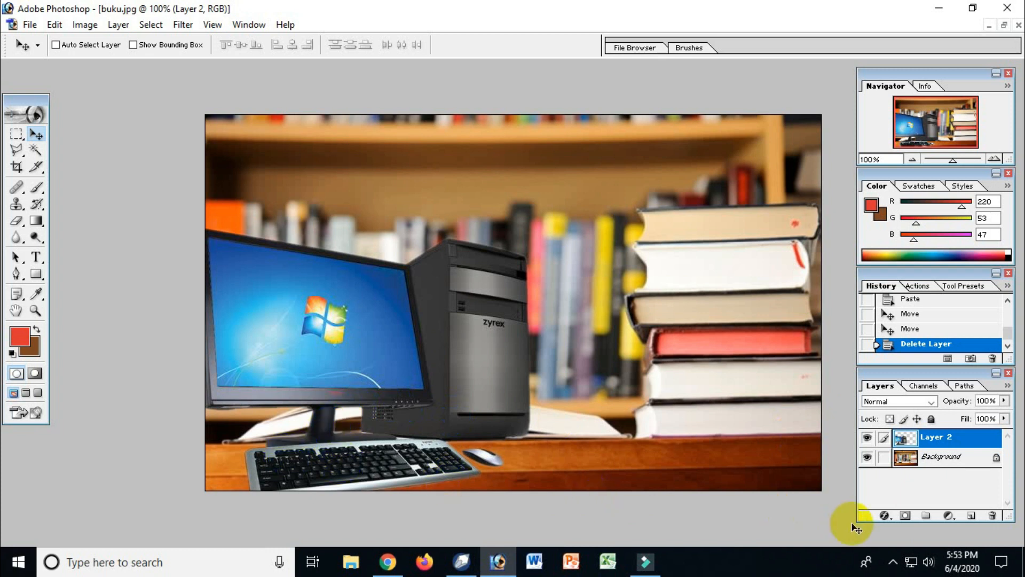
pyautogui.click(883, 516)
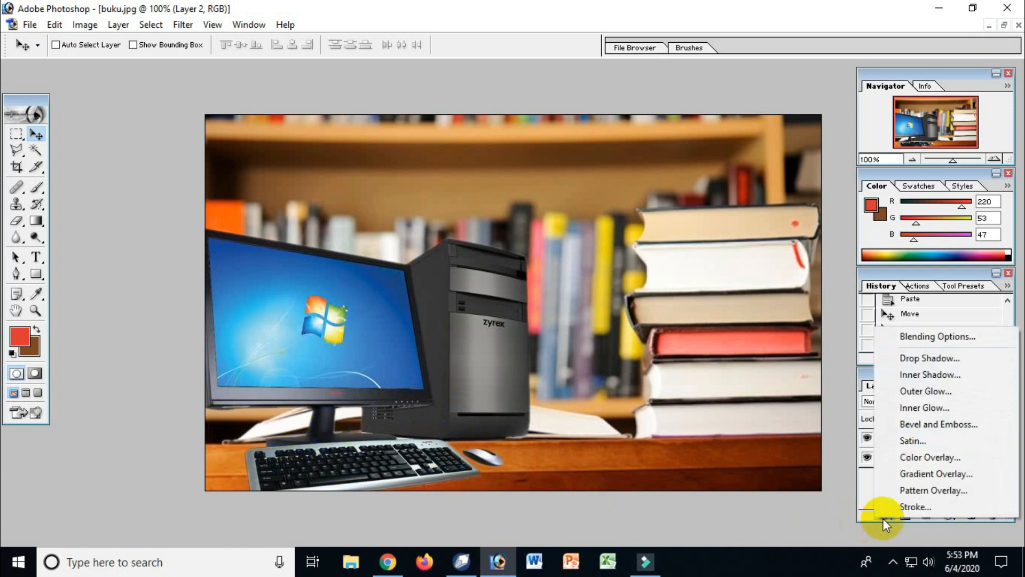
pyautogui.click(893, 361)
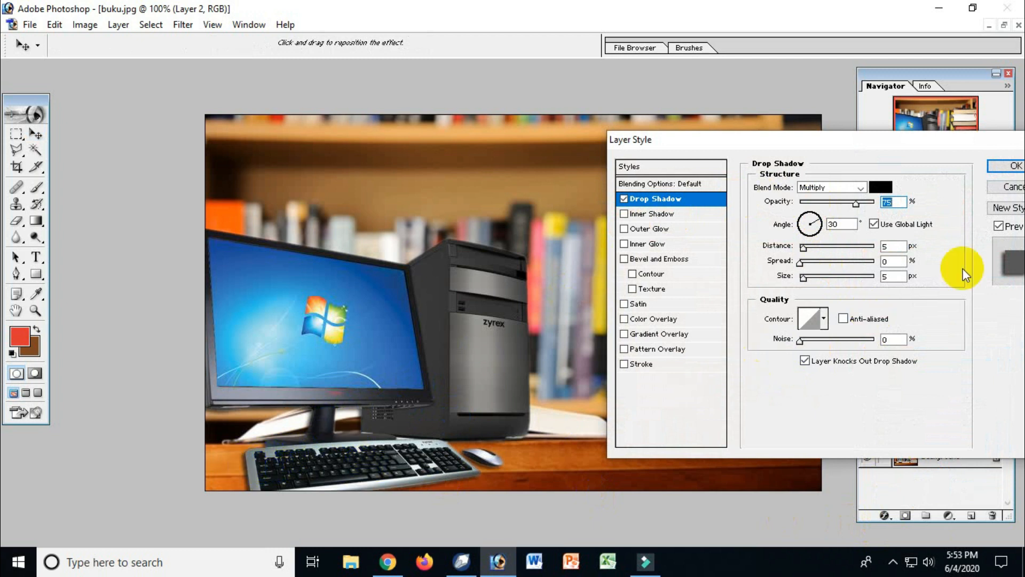
pyautogui.click(1013, 188)
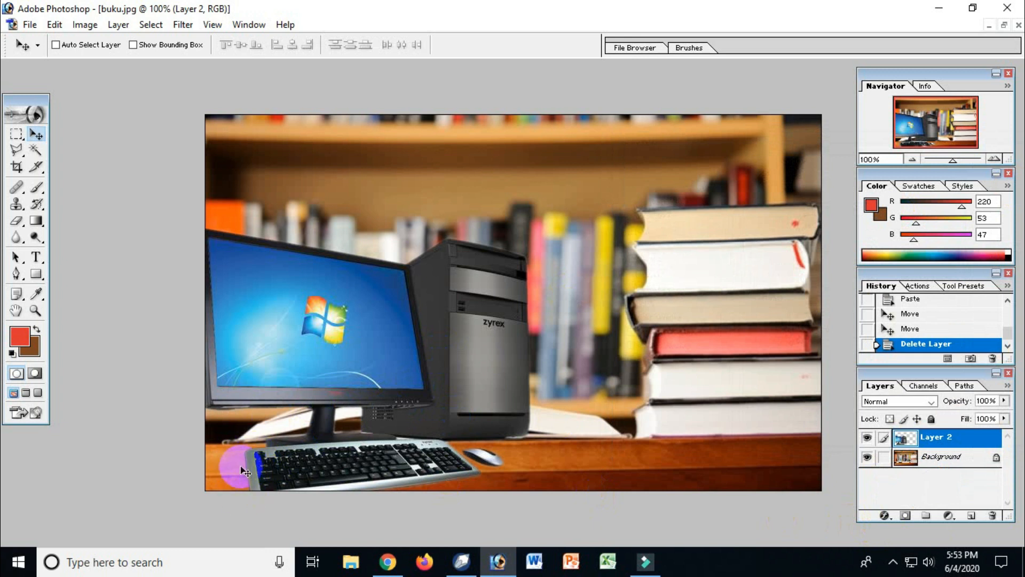
# Step: Add a Drop Shadow effect to the computer layer with its angle set to 39°
pyautogui.click(884, 516)
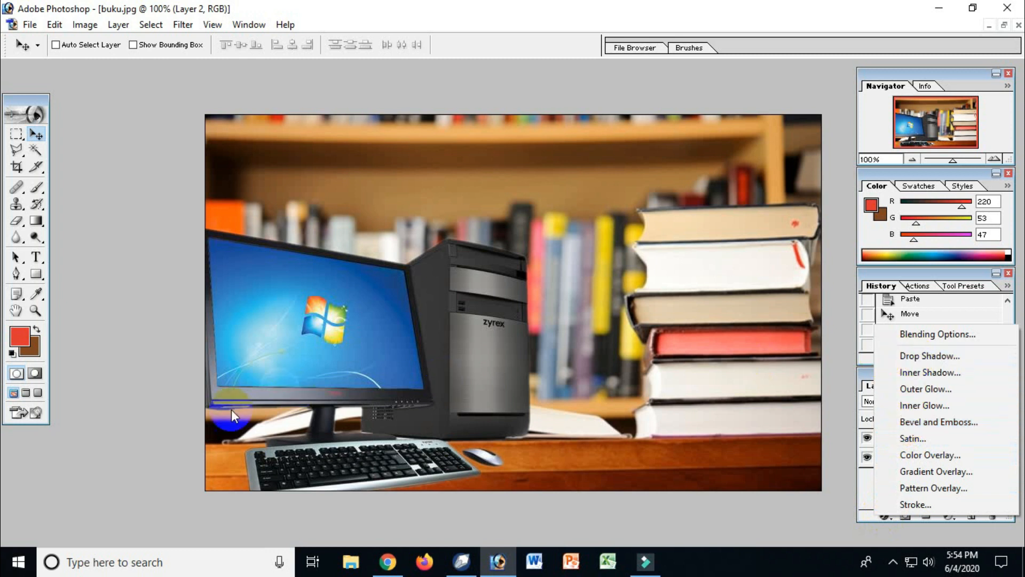
pyautogui.click(932, 354)
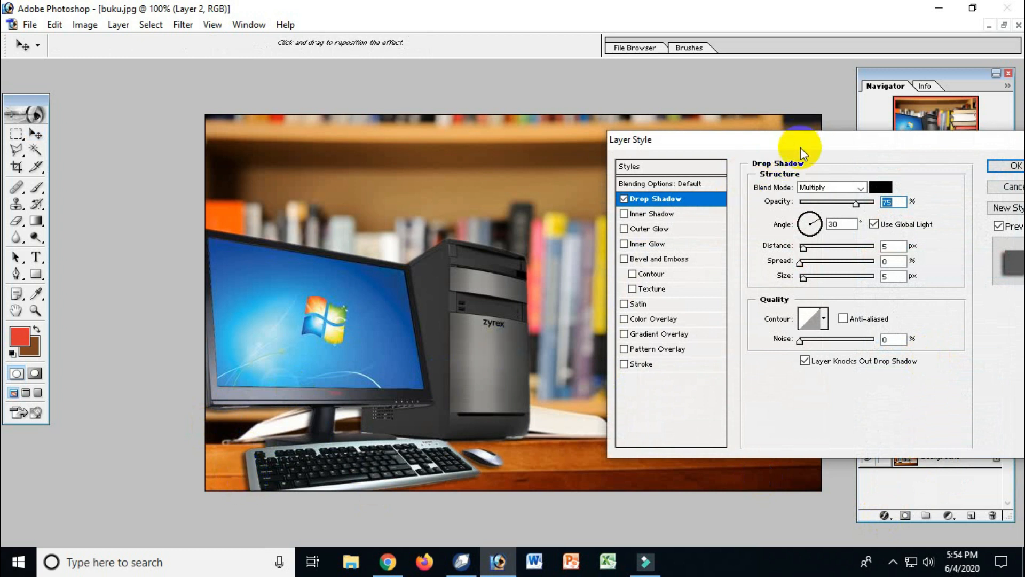
pyautogui.moveTo(800, 149); pyautogui.dragTo(765, 140)
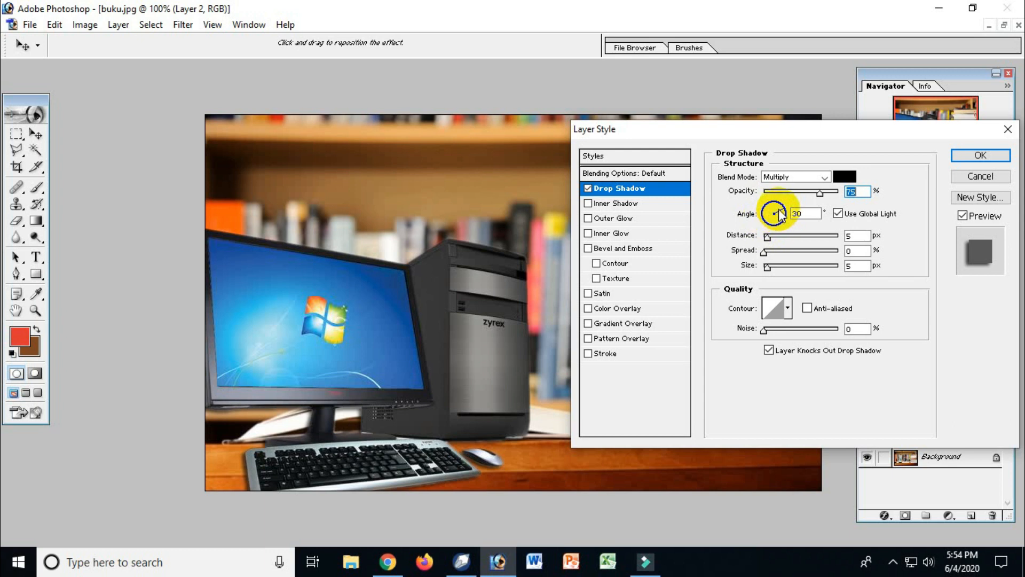
pyautogui.moveTo(776, 207); pyautogui.dragTo(767, 213)
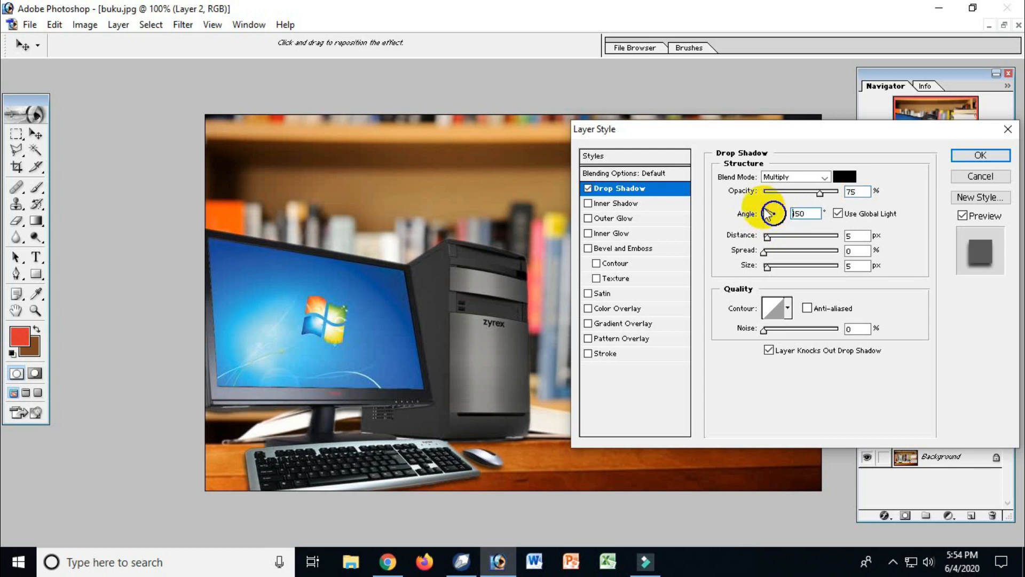
pyautogui.click(769, 214)
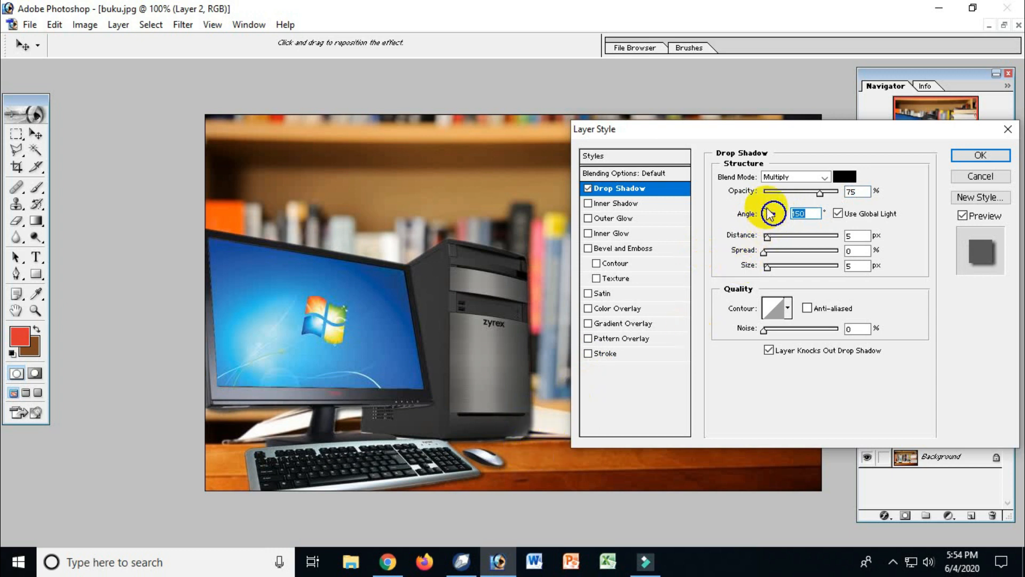
pyautogui.moveTo(770, 211); pyautogui.dragTo(786, 204)
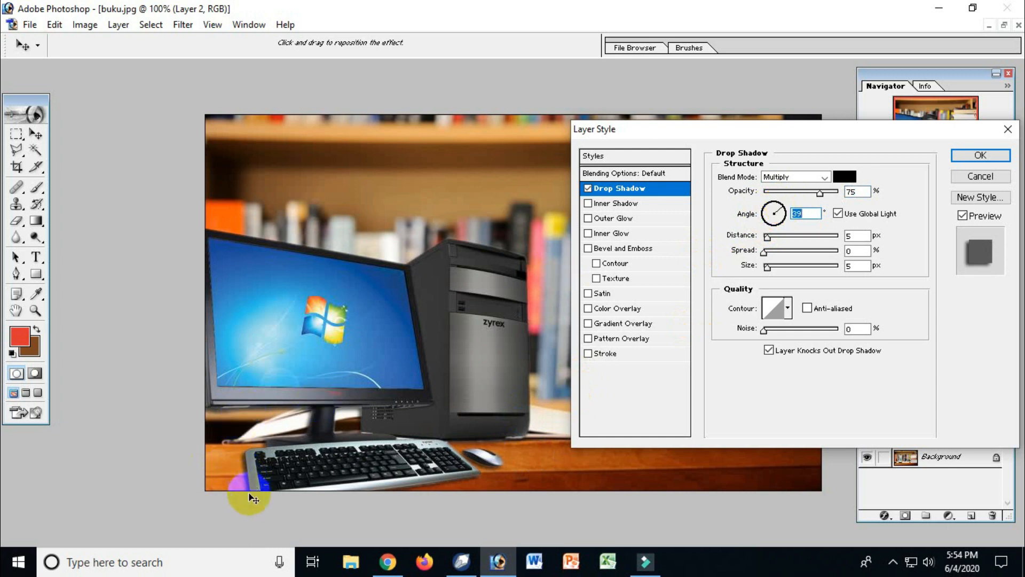
pyautogui.click(964, 155)
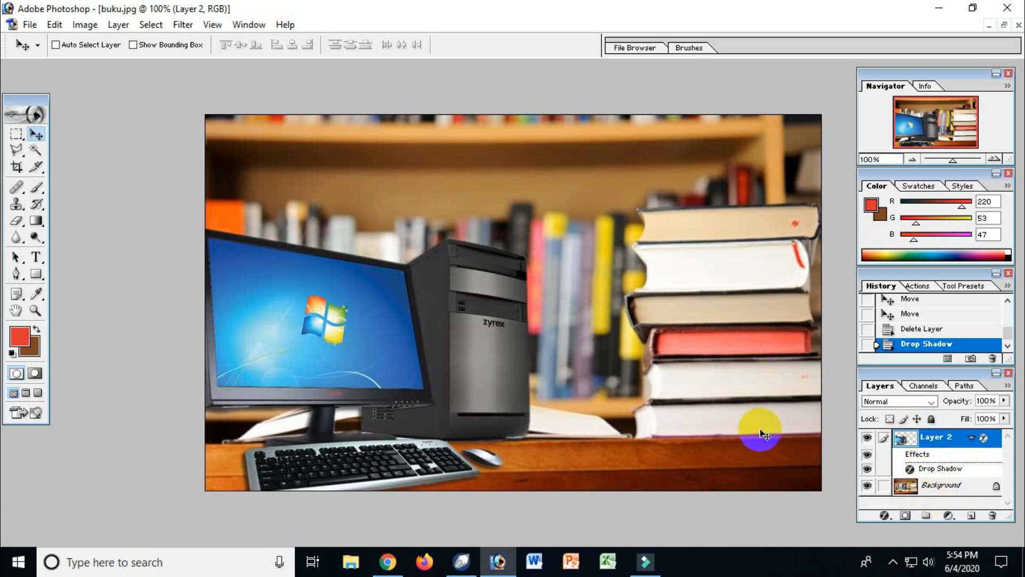
# Step: Copy the entire pemandangan.jpg image and paste it into buku.jpg as a new layer
pyautogui.hotkey('ctrl', 'Tab')
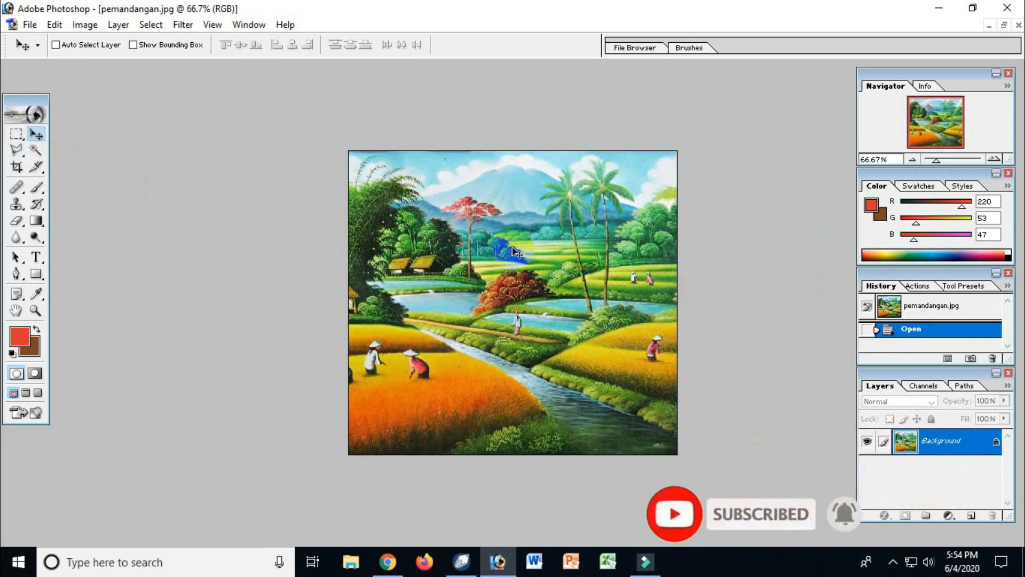
pyautogui.hotkey('ctrl', 'a')
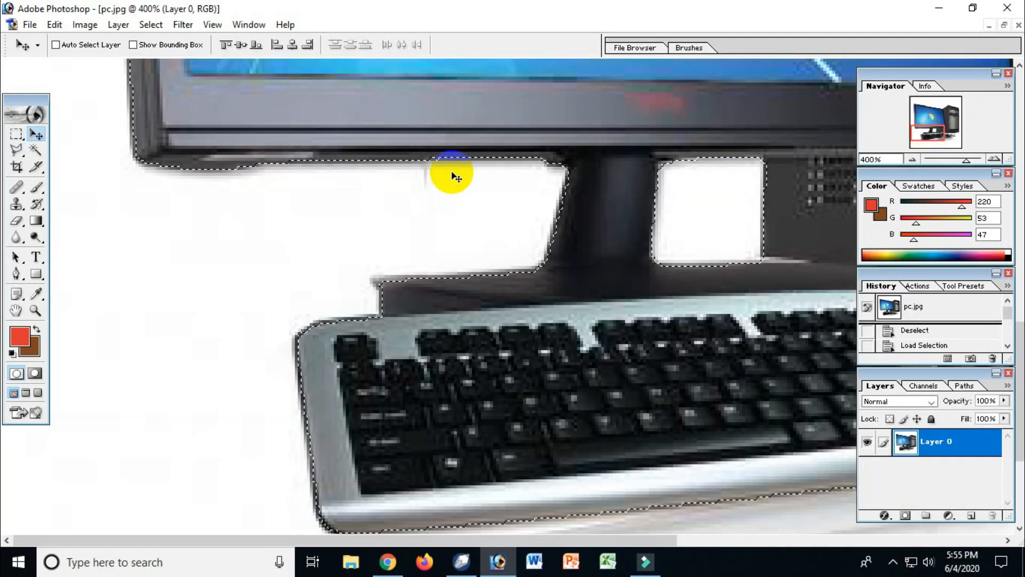
pyautogui.keyDown('ctrl'); pyautogui.keyDown('alt'); pyautogui.click(604, 224); pyautogui.keyUp('alt'); pyautogui.keyUp('ctrl')
pyautogui.keyDown('ctrl'); pyautogui.keyDown('alt'); pyautogui.click(604, 224); pyautogui.keyUp('alt'); pyautogui.keyUp('ctrl')
pyautogui.keyDown('alt'); pyautogui.click(604, 224); pyautogui.keyUp('alt')
pyautogui.keyDown('alt'); pyautogui.click(601, 223); pyautogui.keyUp('alt')
pyautogui.keyDown('alt'); pyautogui.click(600, 220); pyautogui.keyUp('alt')
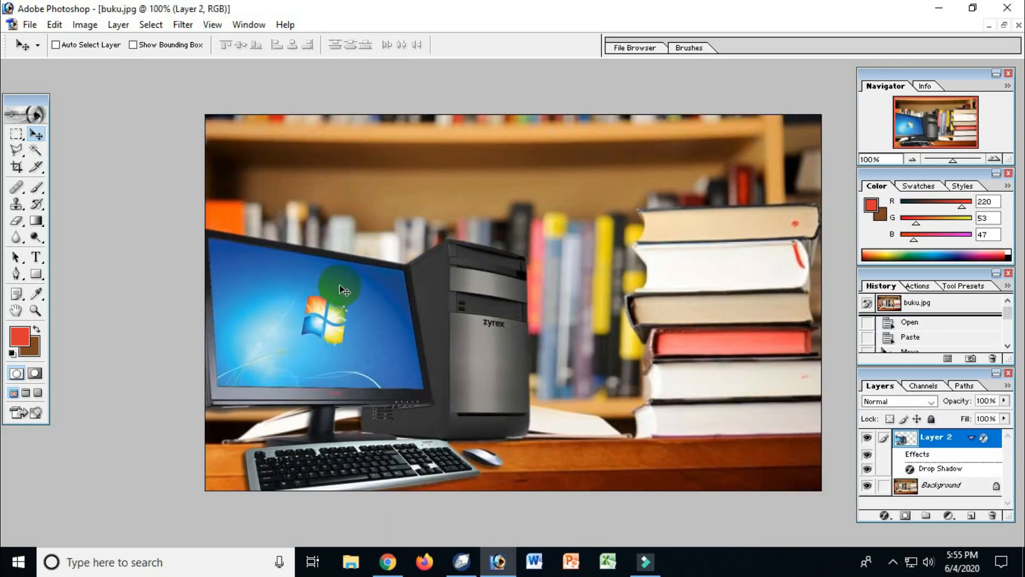
pyautogui.hotkey('ctrl', 'v')
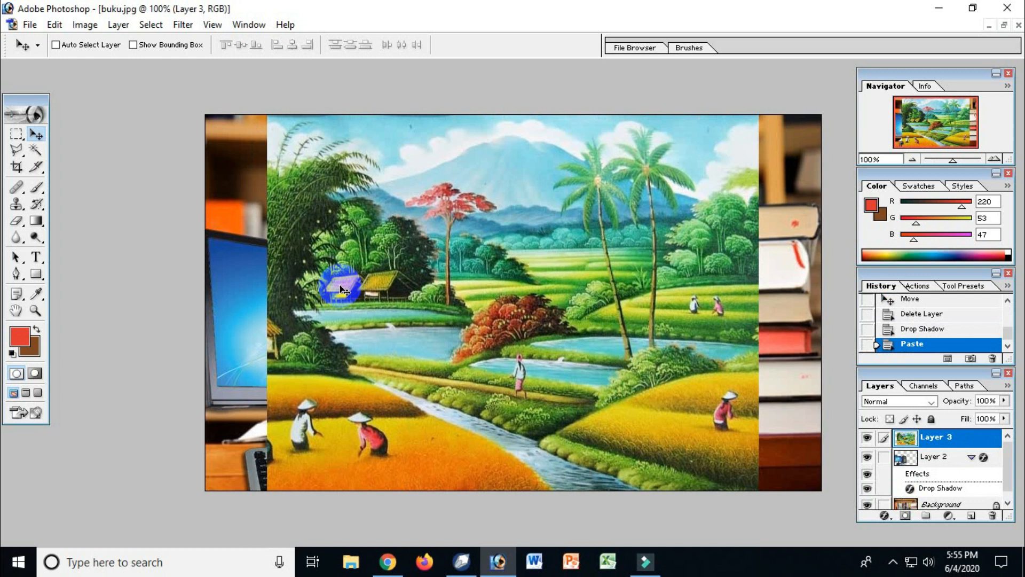
# Step: Free-transform the pasted landscape to about 45.2% width and 40.6% height and place it over the computer's monitor screen
pyautogui.moveTo(400, 263)
pyautogui.mouseDown()
pyautogui.moveTo(447, 297)
pyautogui.moveTo(457, 241)
pyautogui.moveTo(411, 251)
pyautogui.mouseUp()
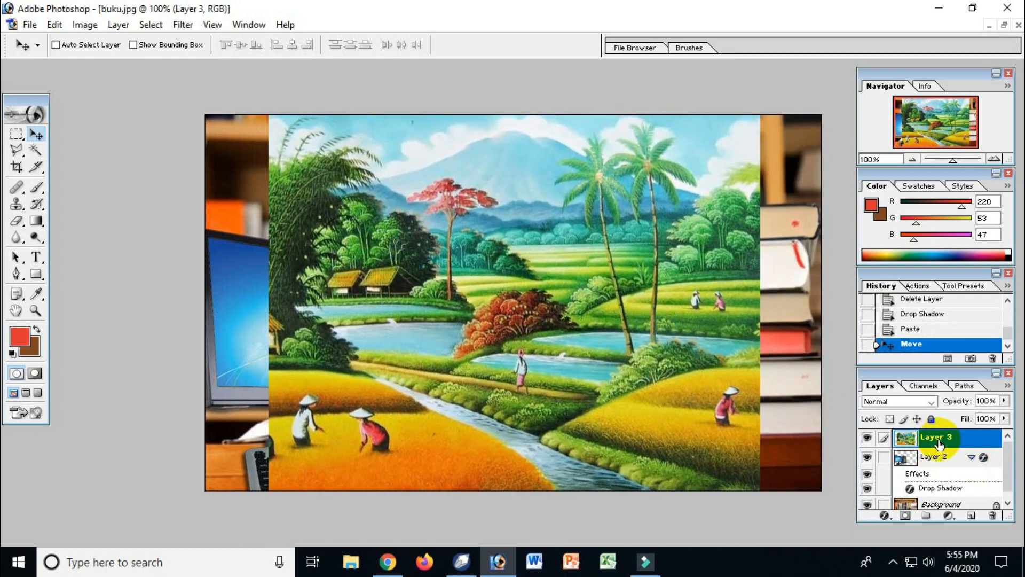
pyautogui.moveTo(466, 344)
pyautogui.mouseDown()
pyautogui.moveTo(482, 319)
pyautogui.moveTo(476, 368)
pyautogui.moveTo(480, 362)
pyautogui.mouseUp()
pyautogui.hotkey('ctrl', 't')
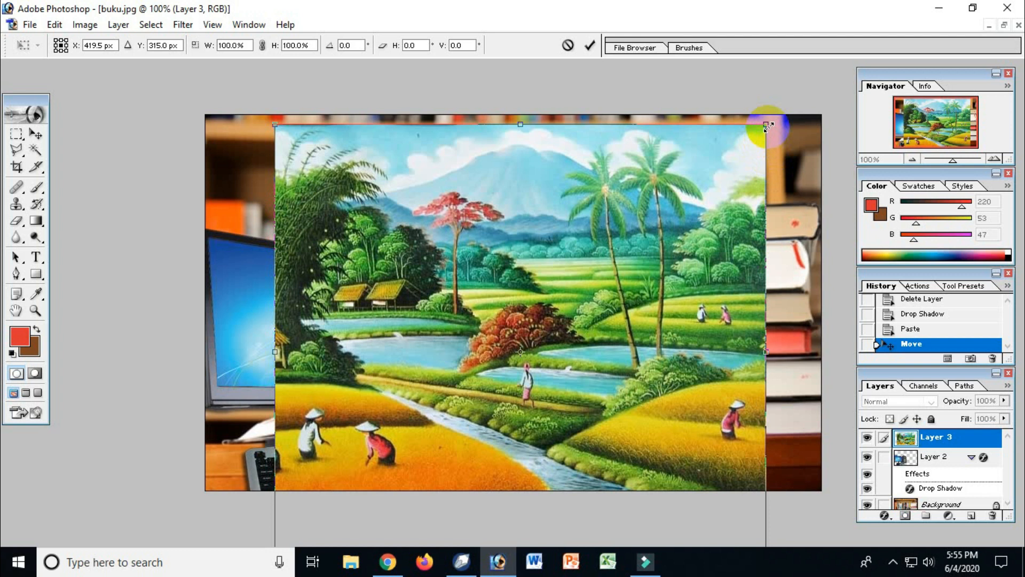
pyautogui.moveTo(761, 133); pyautogui.dragTo(635, 304)
pyautogui.moveTo(518, 338); pyautogui.dragTo(599, 218)
pyautogui.moveTo(687, 148); pyautogui.dragTo(610, 219)
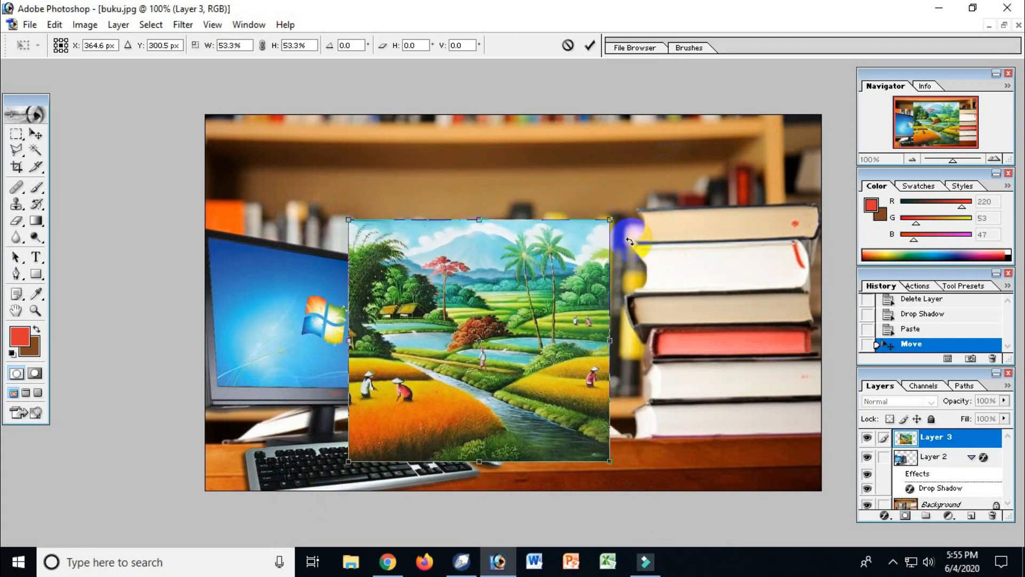
pyautogui.moveTo(553, 312); pyautogui.dragTo(666, 263)
pyautogui.moveTo(608, 323)
pyautogui.mouseDown()
pyautogui.moveTo(444, 327)
pyautogui.moveTo(415, 362)
pyautogui.mouseUp()
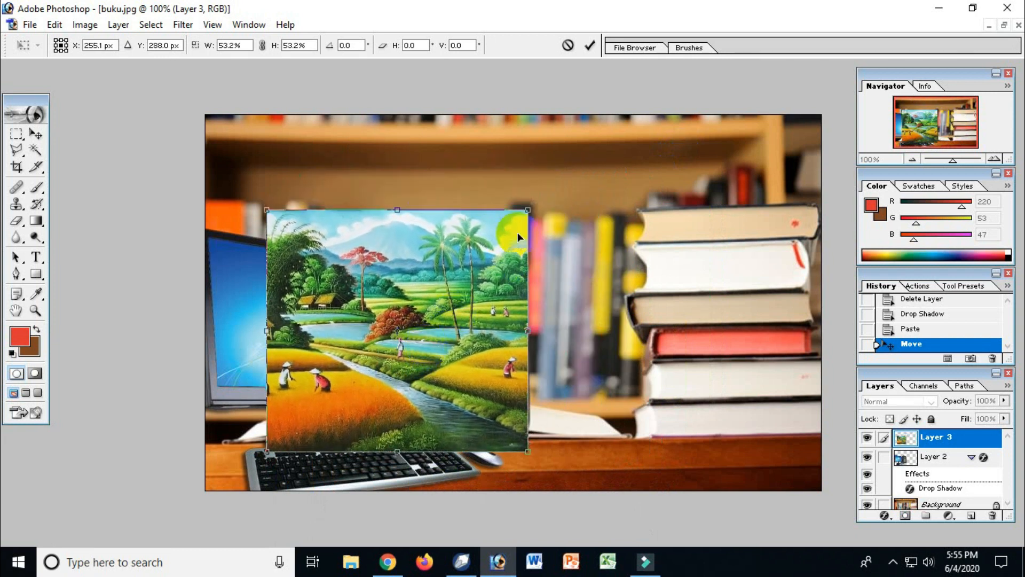
pyautogui.moveTo(530, 210); pyautogui.dragTo(486, 278)
pyautogui.moveTo(447, 322); pyautogui.dragTo(398, 255)
# Step: Align the landscape's lower-left corner with the monitor screen's lower-left corner and apply the transform
pyautogui.moveTo(175, 292); pyautogui.dragTo(384, 420)
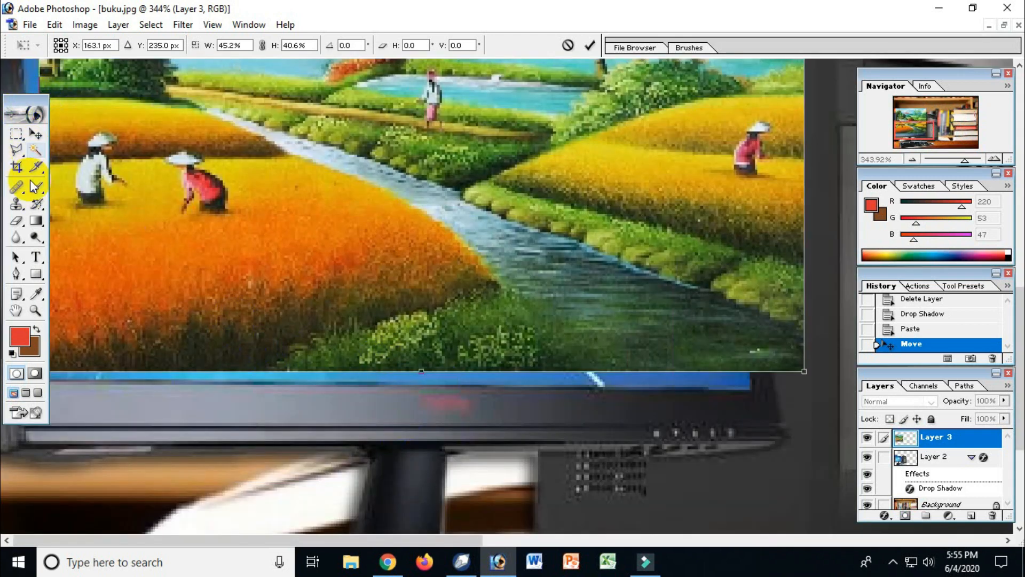
pyautogui.moveTo(23, 99); pyautogui.dragTo(915, 108)
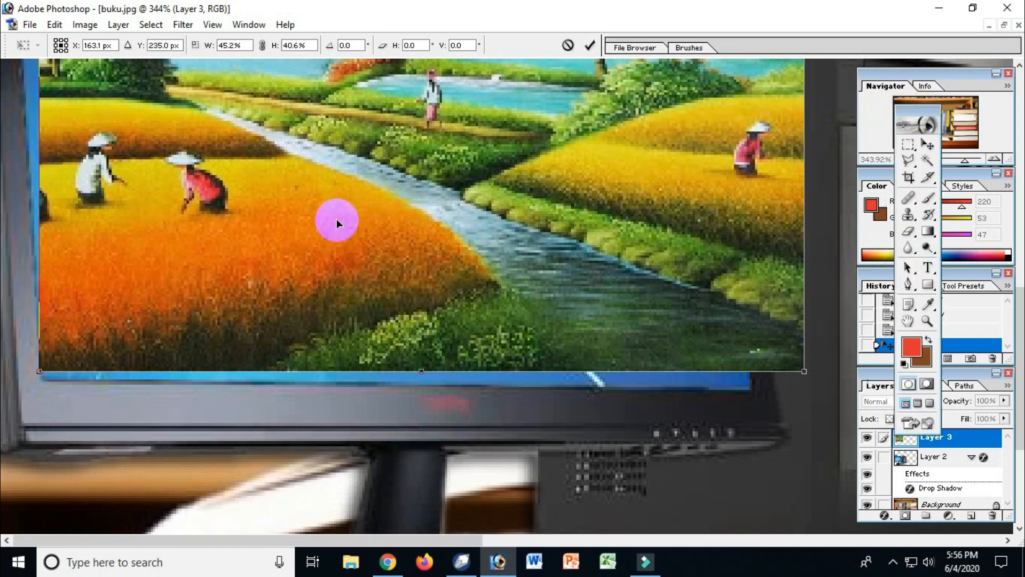
pyautogui.moveTo(293, 297)
pyautogui.mouseDown()
pyautogui.moveTo(334, 274)
pyautogui.moveTo(297, 311)
pyautogui.mouseUp()
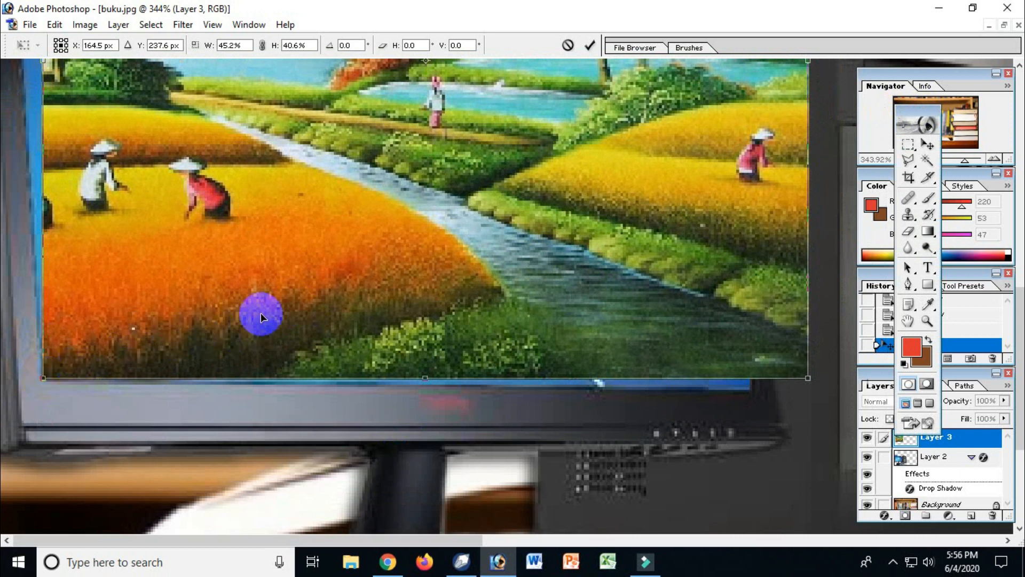
pyautogui.moveTo(302, 284); pyautogui.dragTo(299, 279)
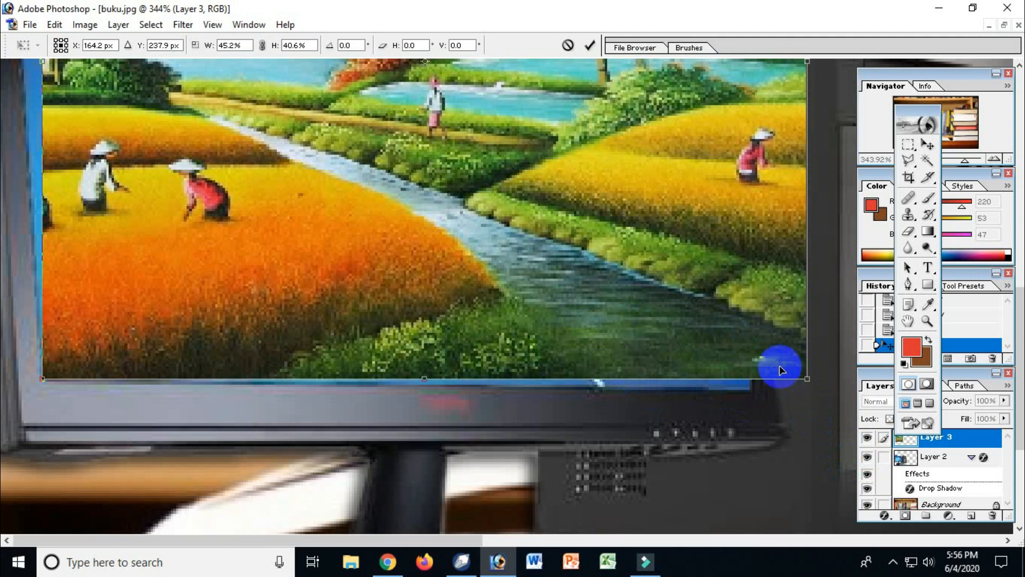
pyautogui.press('Return')
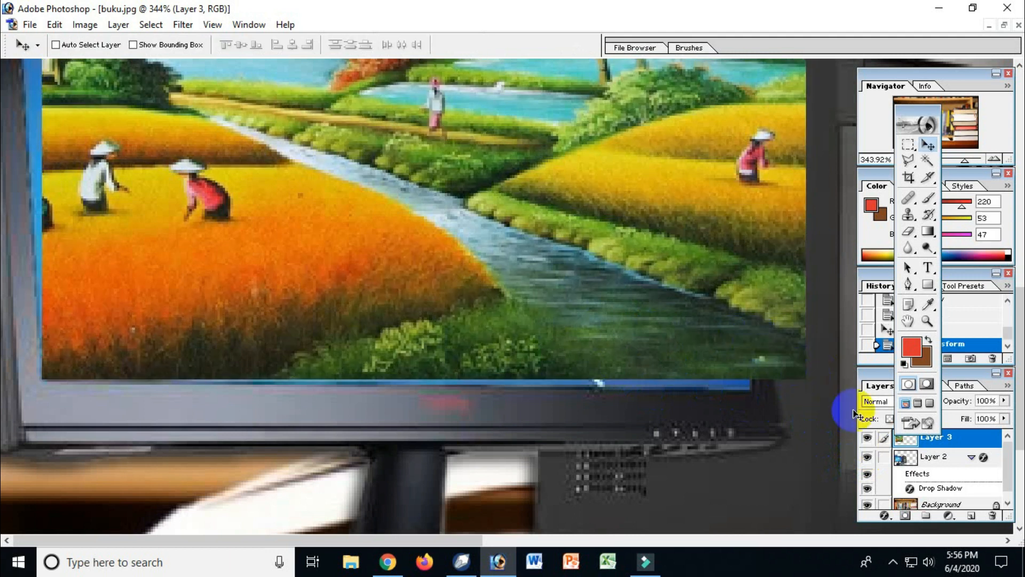
# Step: Move the toolbox off the layer list and toggle Layer 3's visibility to compare the landscape with the monitor screen beneath
pyautogui.moveTo(926, 111); pyautogui.dragTo(863, 84)
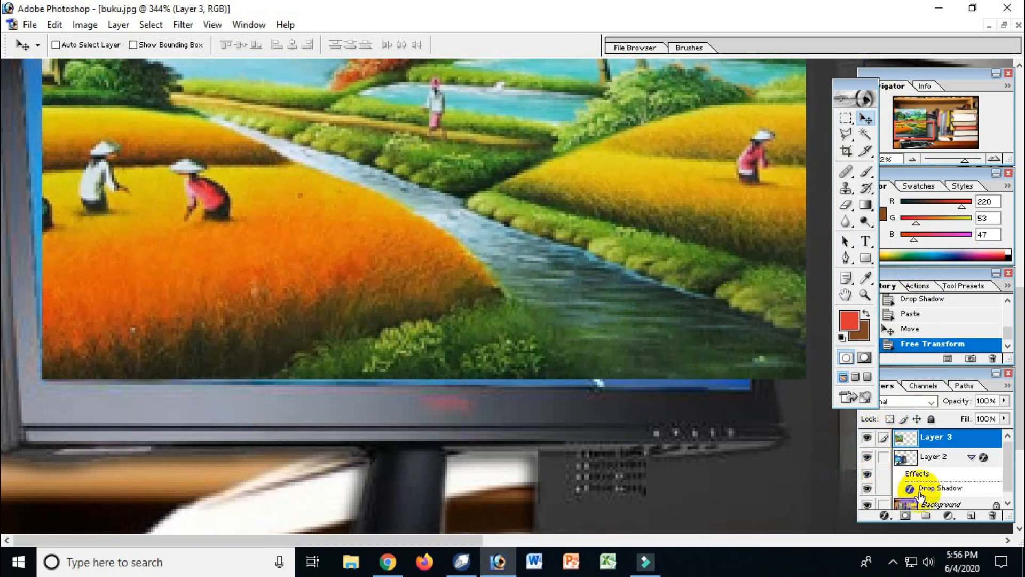
pyautogui.click(866, 439)
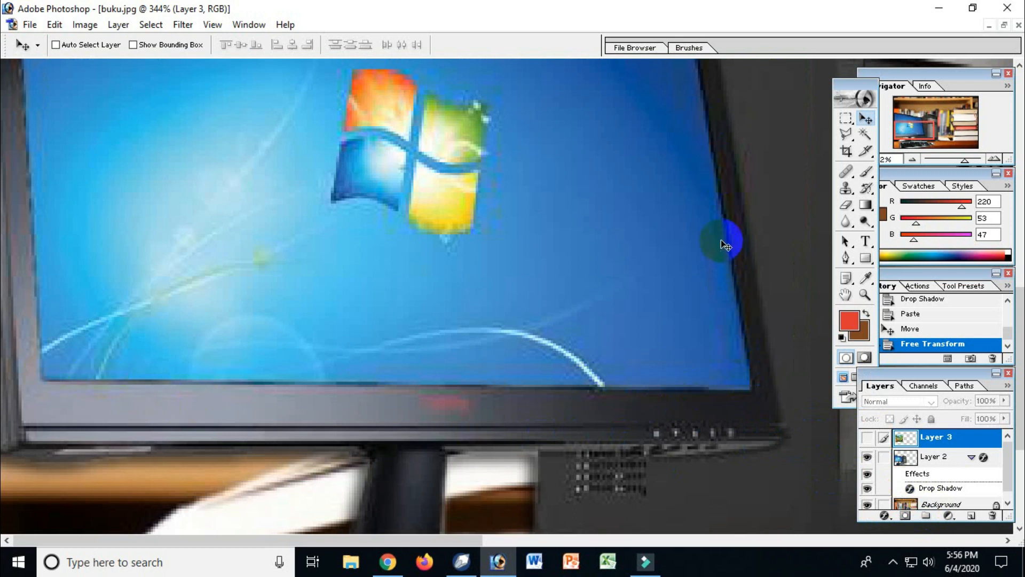
pyautogui.click(867, 438)
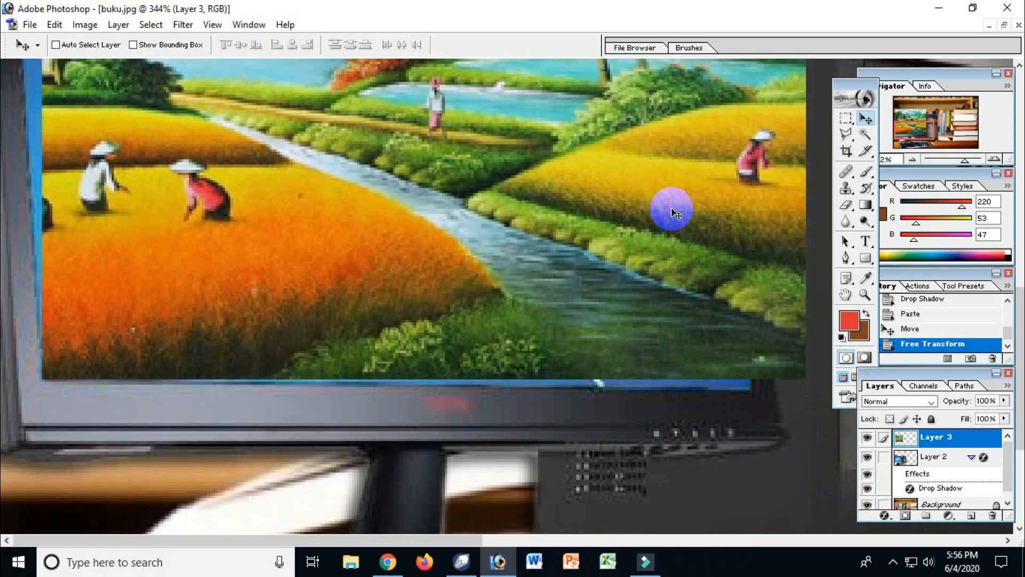
# Step: Lower Layer 3's opacity to 54% so the monitor screen shows through the landscape
pyautogui.click(1005, 401)
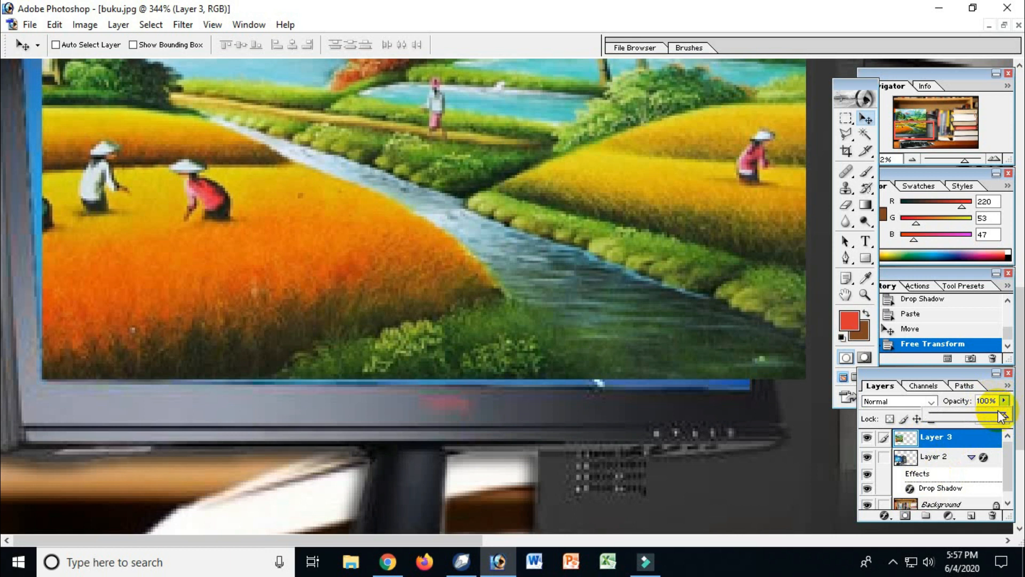
pyautogui.moveTo(1006, 421); pyautogui.dragTo(937, 425)
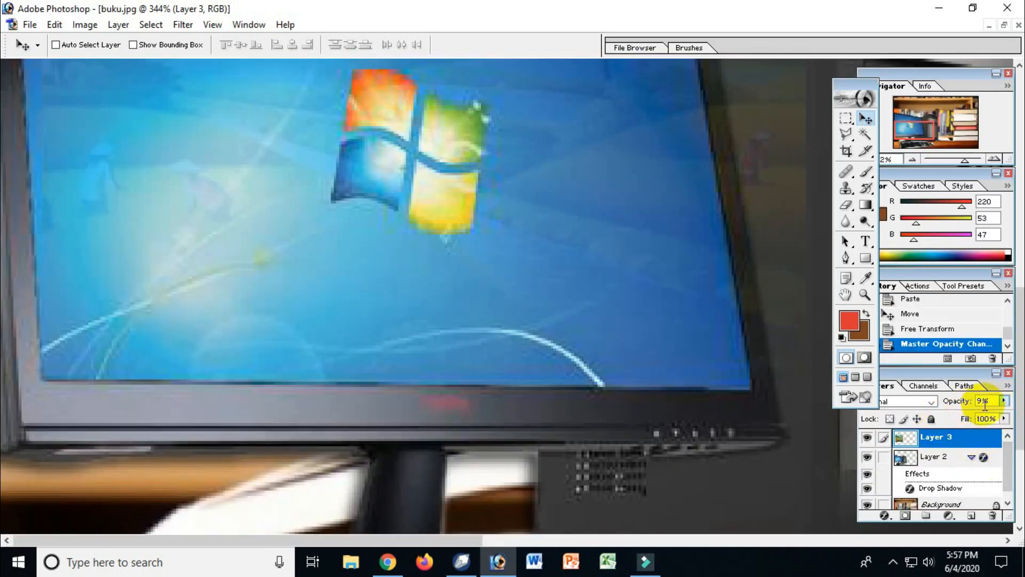
pyautogui.click(1002, 405)
pyautogui.click(1004, 402)
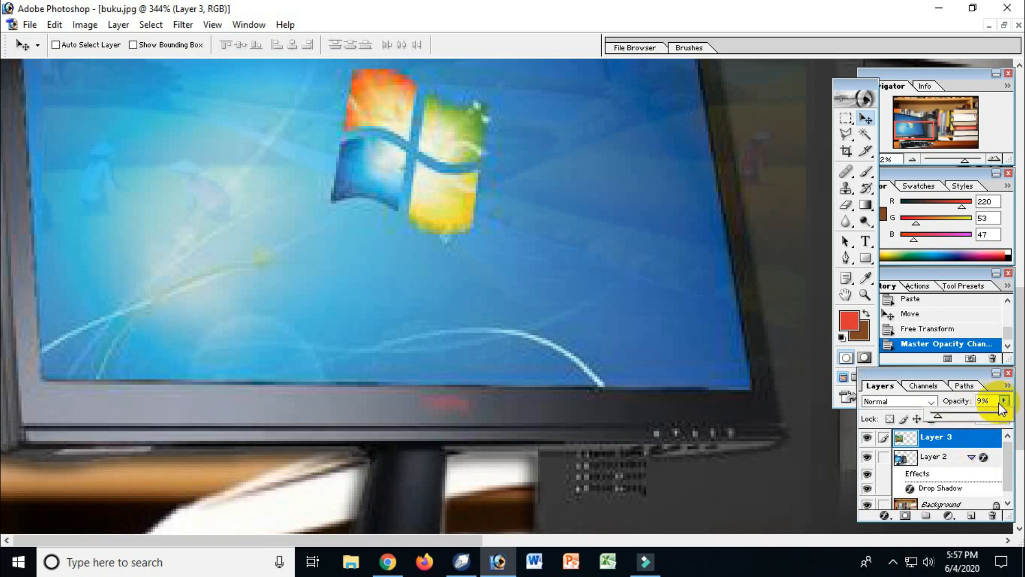
pyautogui.click(969, 416)
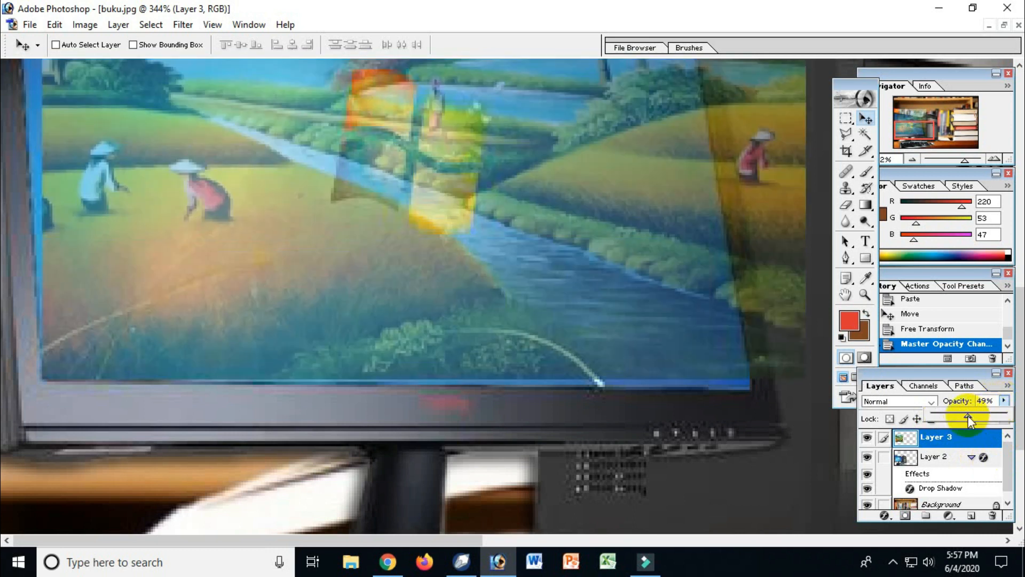
pyautogui.moveTo(969, 421); pyautogui.dragTo(971, 419)
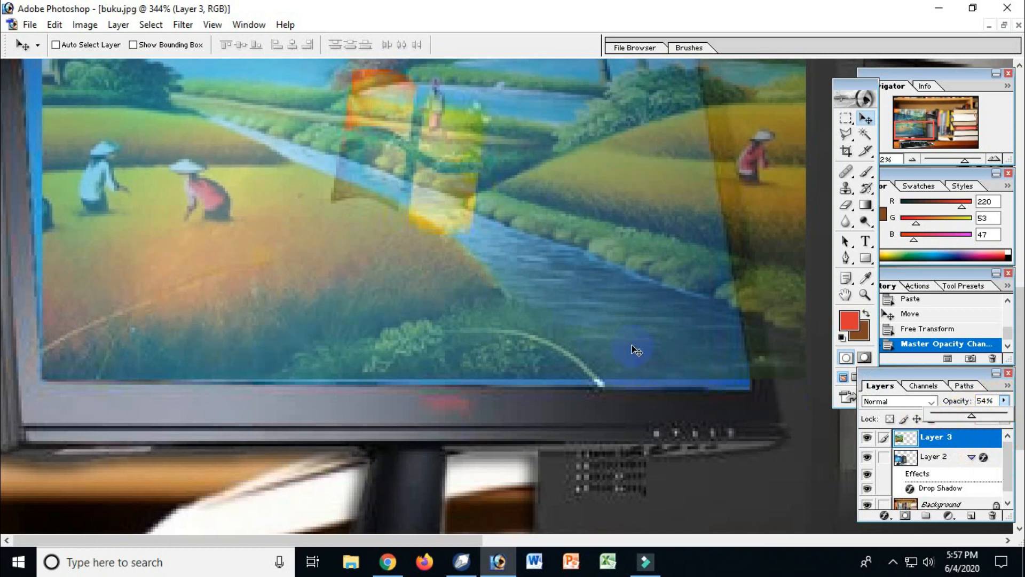
# Step: Free-transform Layer 3's landscape to about 93.1% width and 80.9% height to match the monitor screen's extents, and apply it
pyautogui.click(581, 339)
pyautogui.keyDown('alt'); pyautogui.click(581, 340); pyautogui.keyUp('alt')
pyautogui.keyDown('alt'); pyautogui.click(581, 340); pyautogui.keyUp('alt')
pyautogui.moveTo(505, 262); pyautogui.dragTo(539, 373)
pyautogui.click(352, 465)
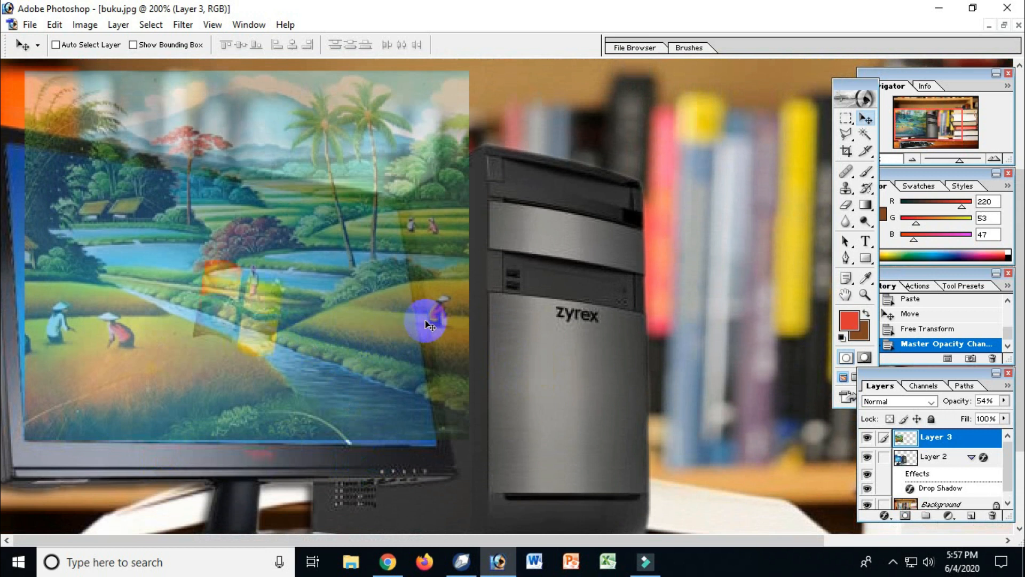
pyautogui.moveTo(848, 90); pyautogui.dragTo(786, 86)
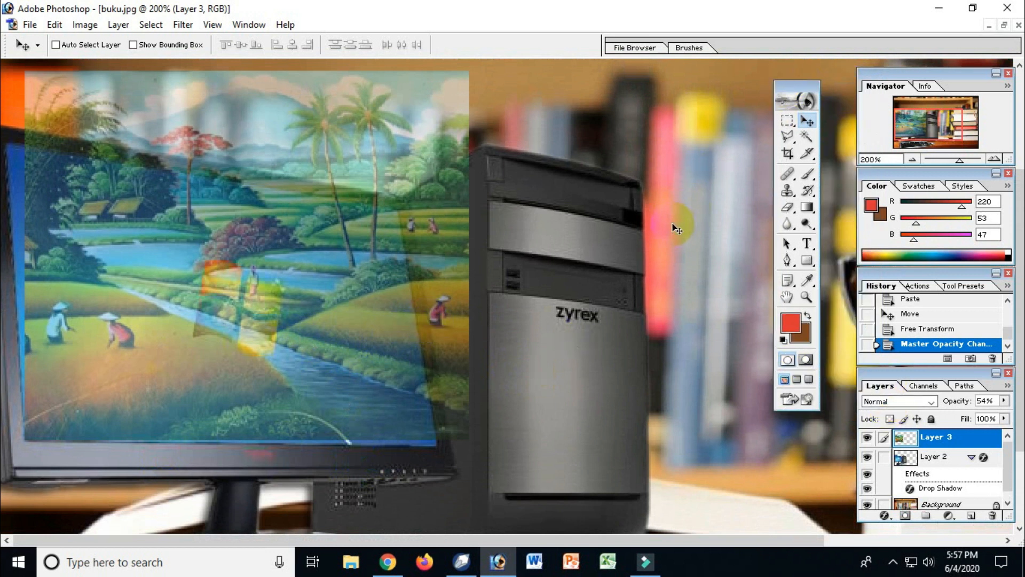
pyautogui.hotkey('ctrl', 't')
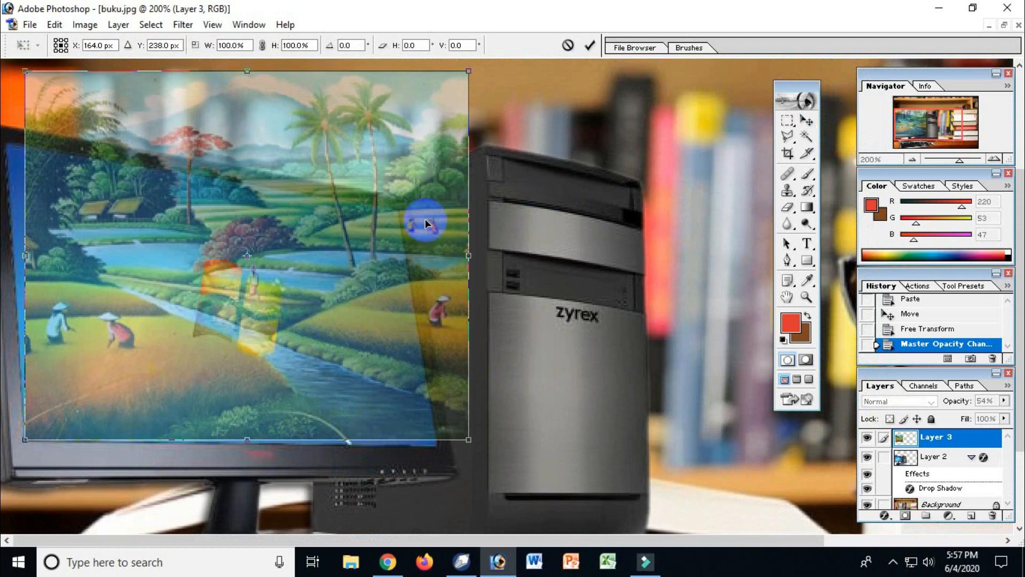
pyautogui.moveTo(472, 259); pyautogui.dragTo(439, 267)
pyautogui.moveTo(224, 78); pyautogui.dragTo(231, 141)
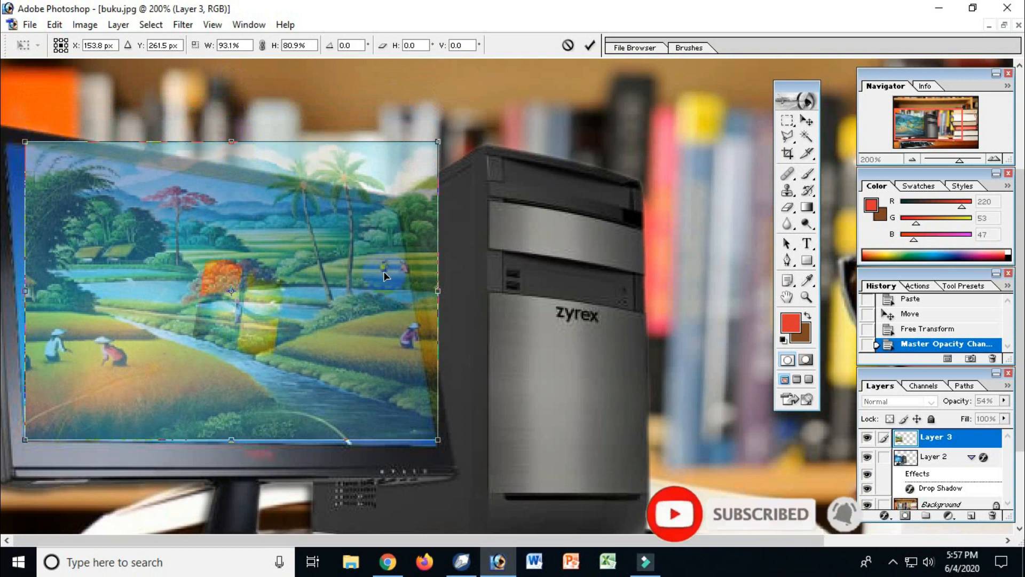
pyautogui.moveTo(439, 287); pyautogui.dragTo(438, 287)
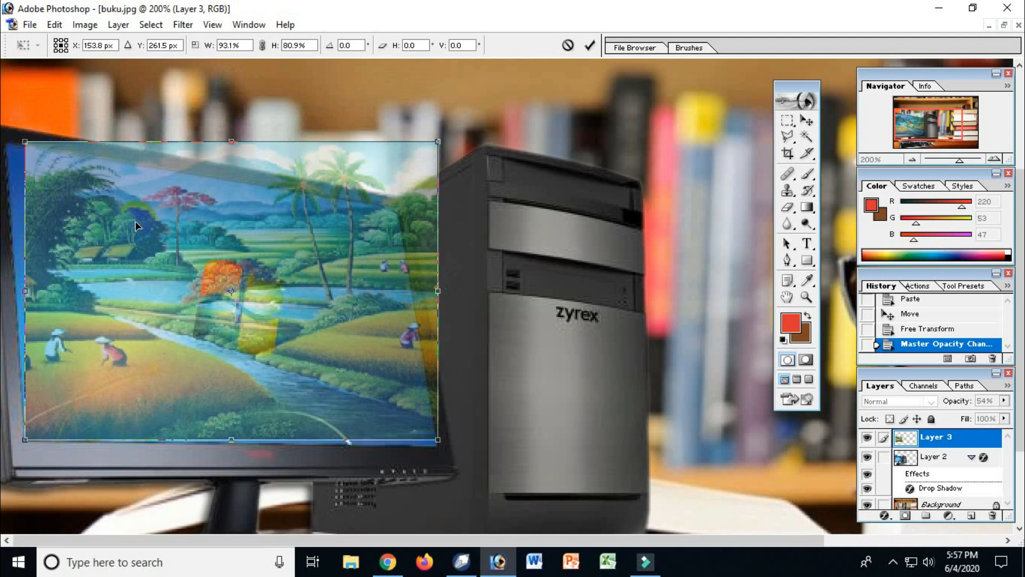
pyautogui.rightClick(420, 230)
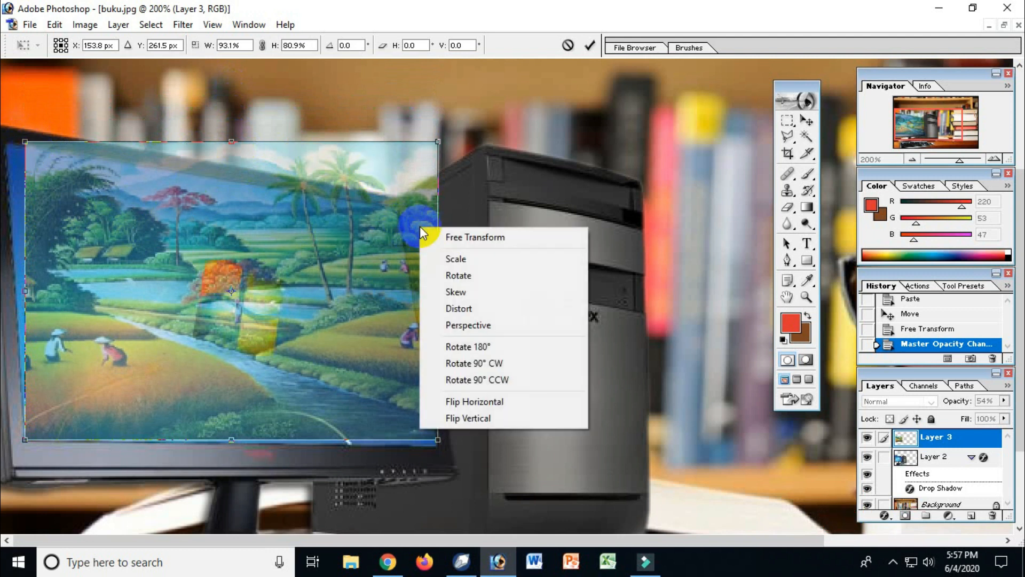
pyautogui.click(454, 292)
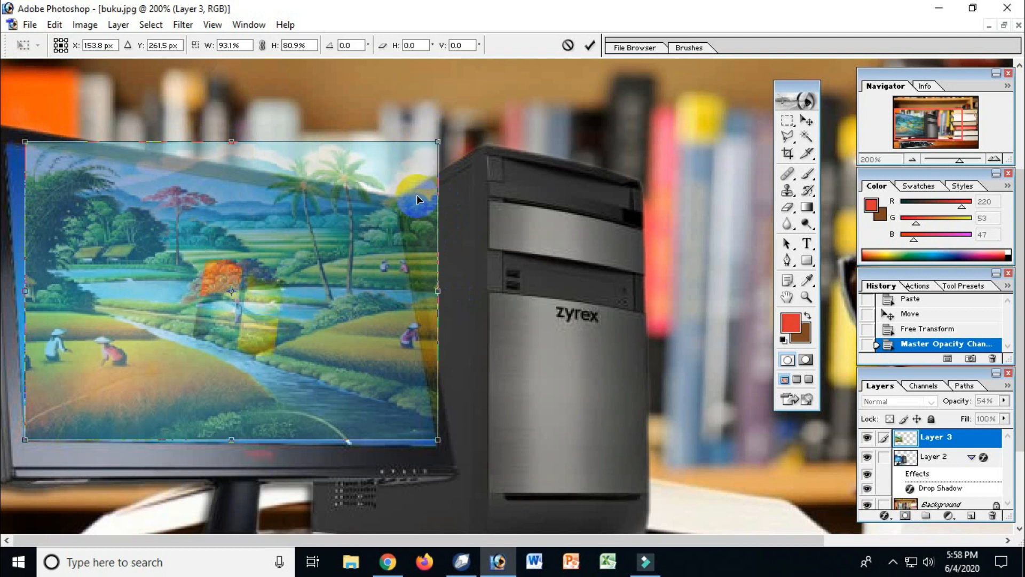
pyautogui.click(260, 28)
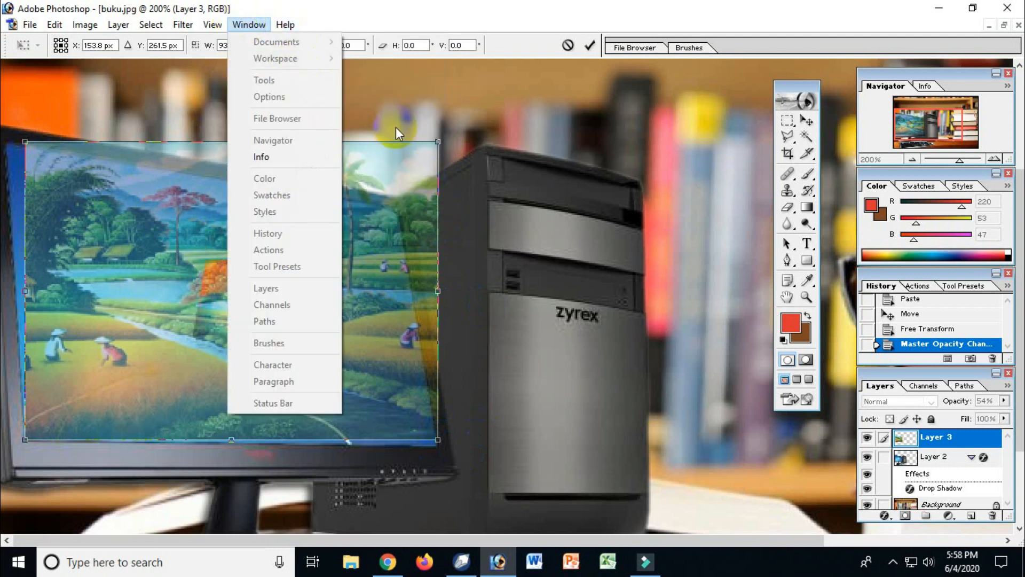
pyautogui.click(395, 127)
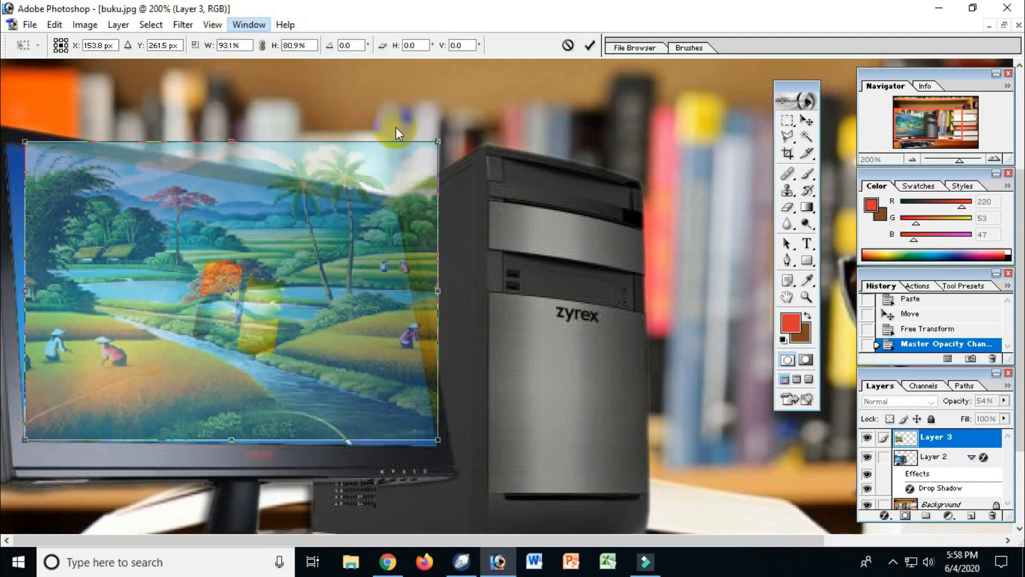
pyautogui.doubleClick(406, 160)
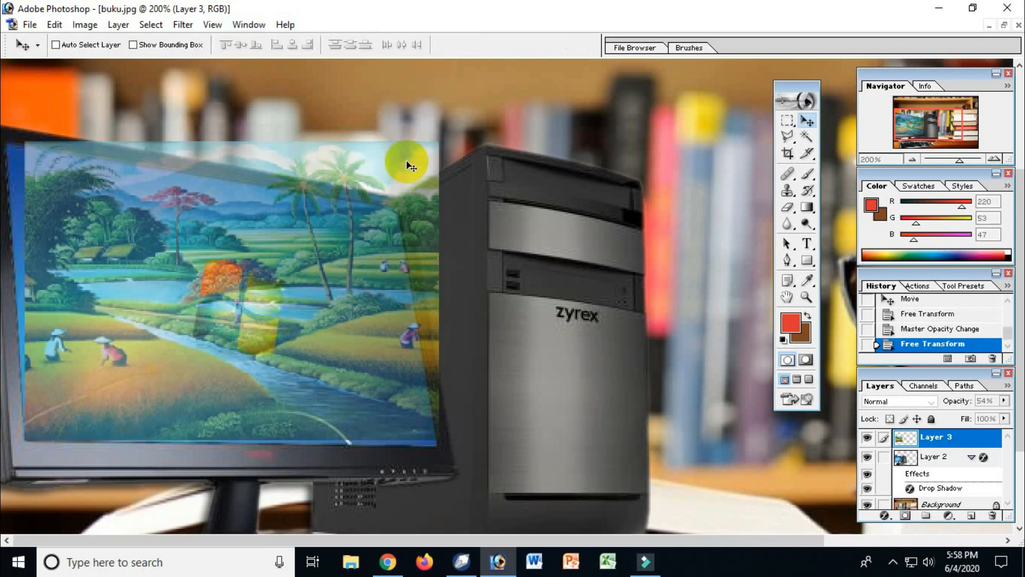
# Step: Look up the document's snapping options and choose Guides as the snap target
pyautogui.click(249, 28)
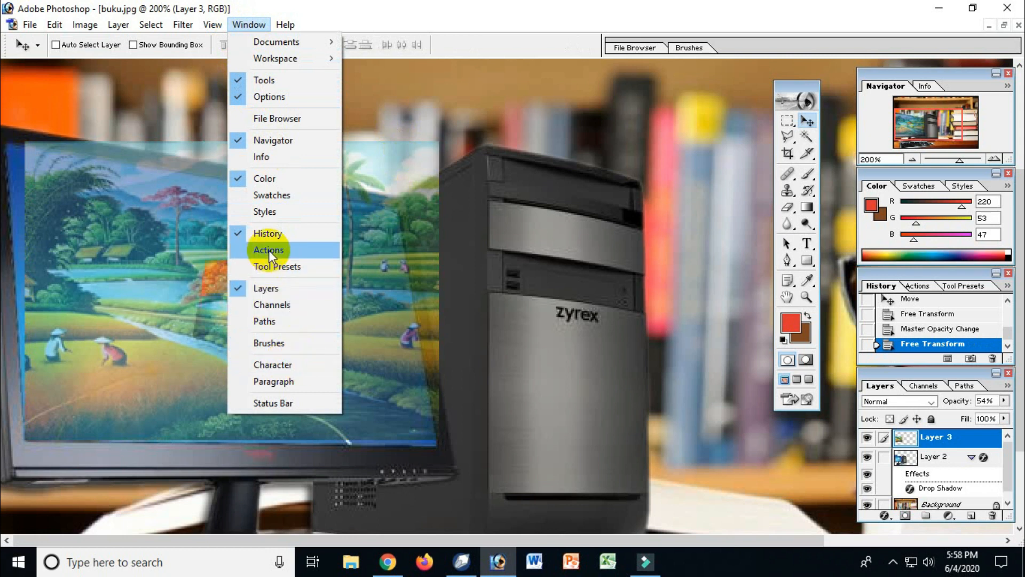
pyautogui.moveTo(216, 25)
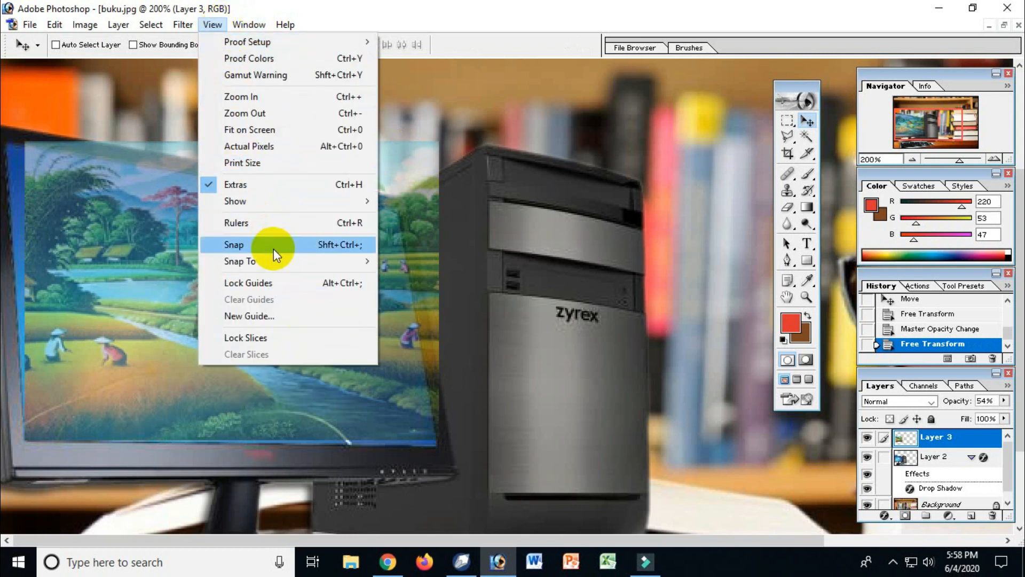
pyautogui.moveTo(276, 260)
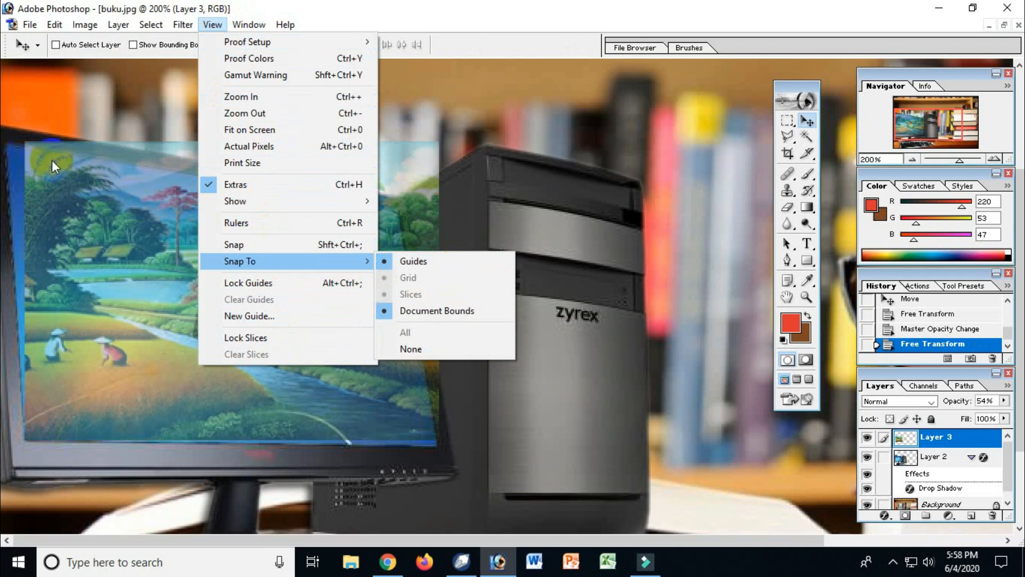
pyautogui.click(409, 263)
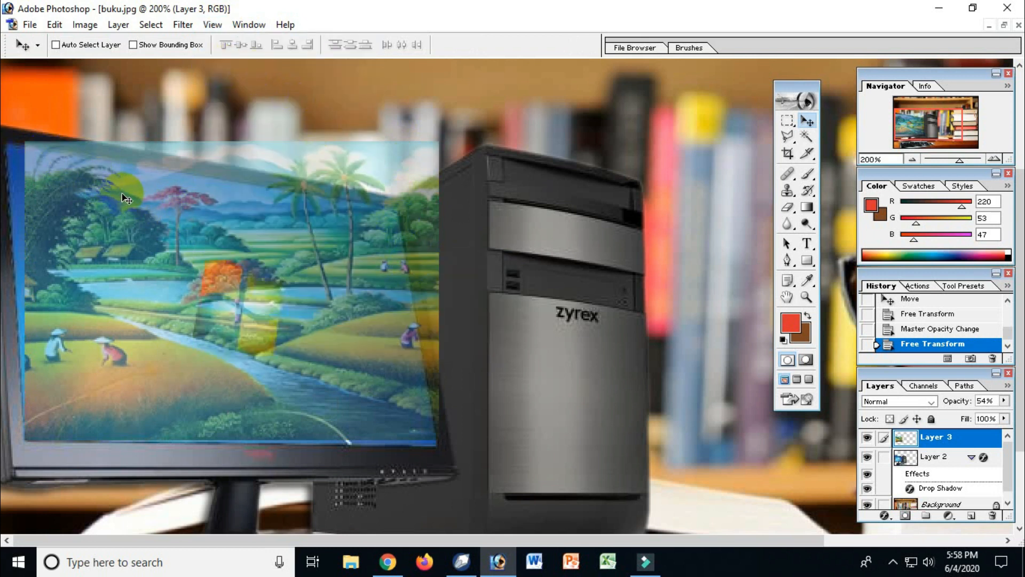
# Step: Skew the landscape so its upper-left corner meets the monitor screen's corner and its lower-right corner reaches the lower bezel
pyautogui.hotkey('ctrl', 't')
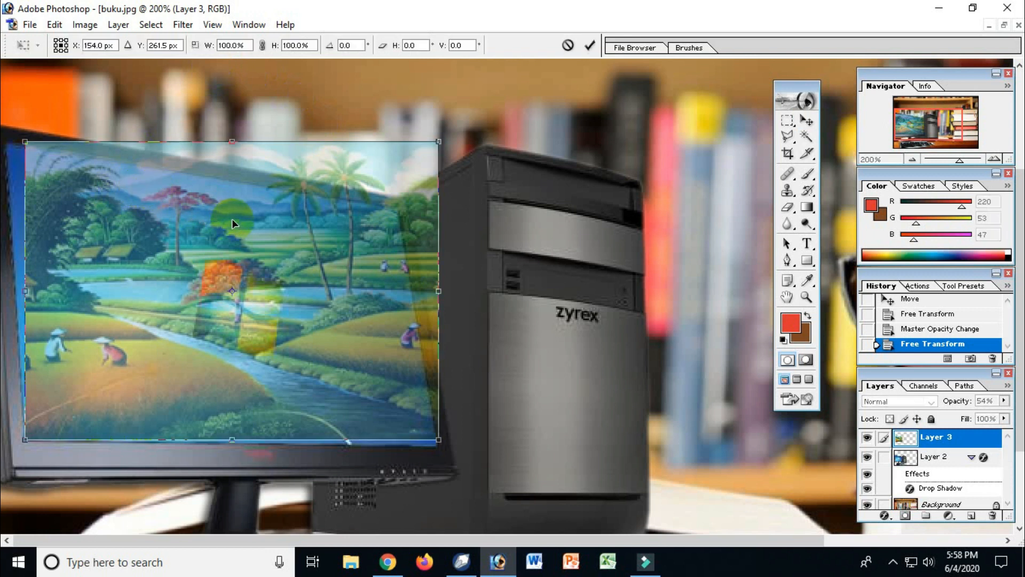
pyautogui.rightClick(417, 231)
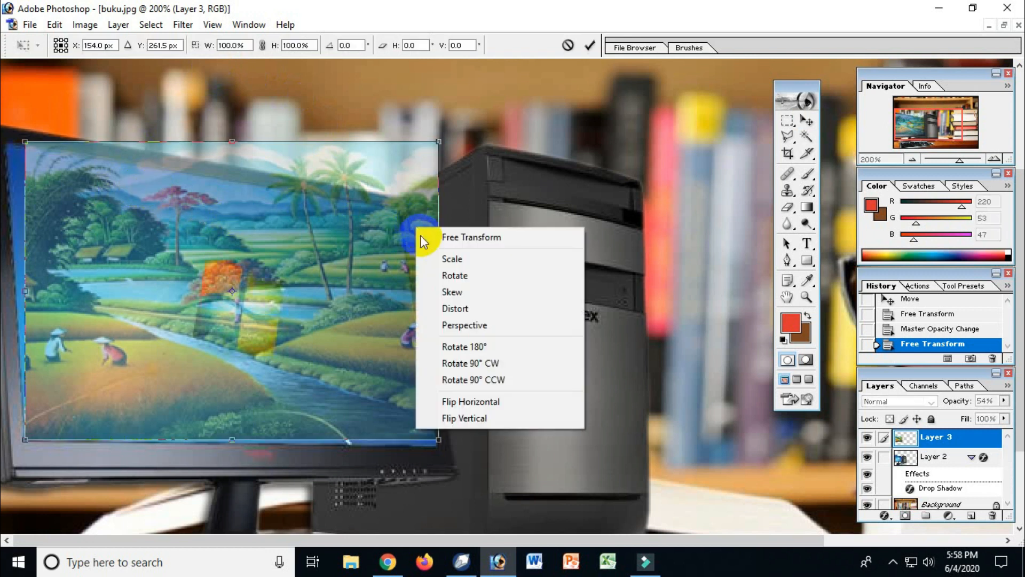
pyautogui.click(452, 293)
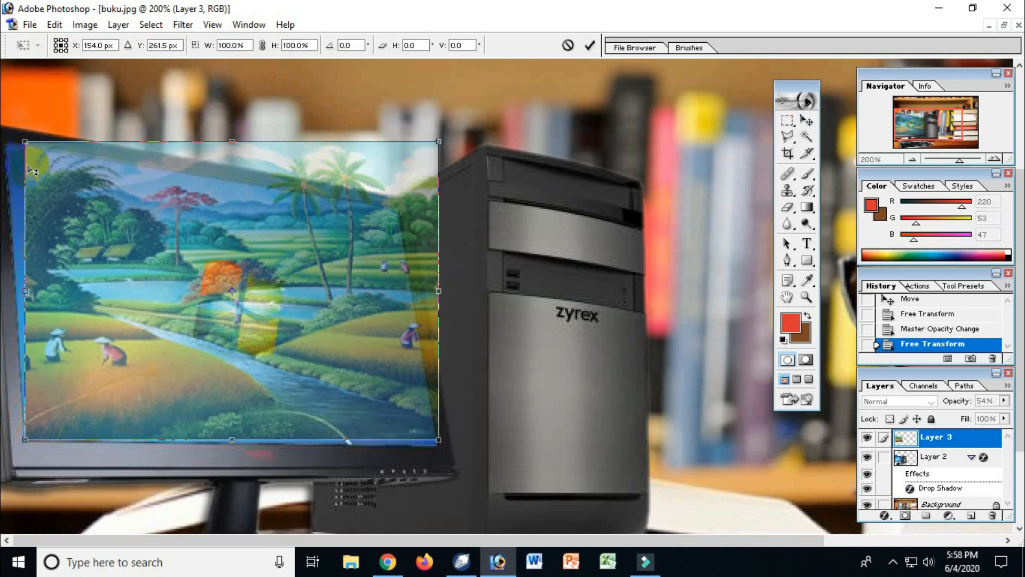
pyautogui.moveTo(27, 147); pyautogui.dragTo(10, 154)
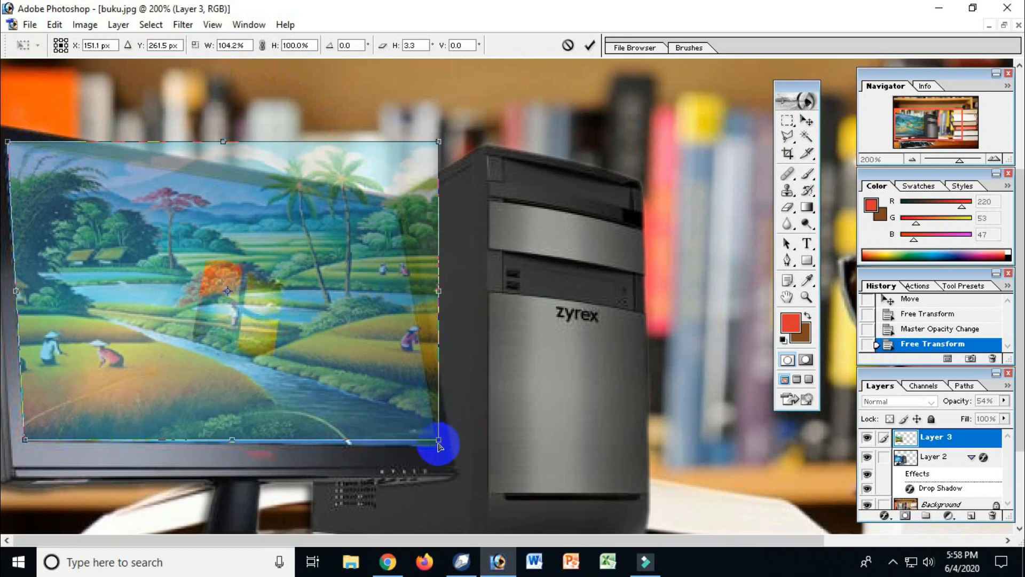
pyautogui.moveTo(439, 441); pyautogui.dragTo(434, 452)
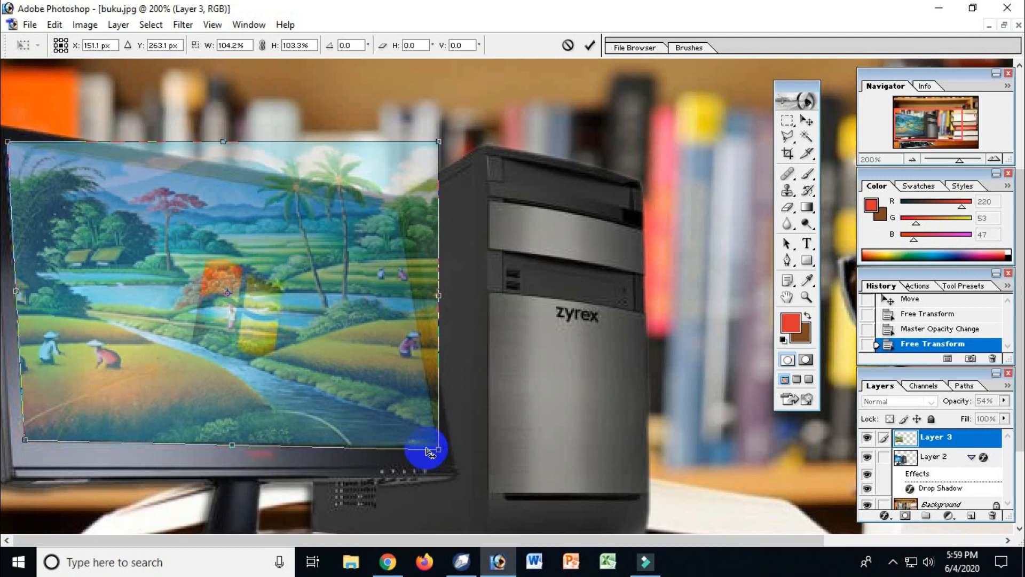
pyautogui.click(439, 451)
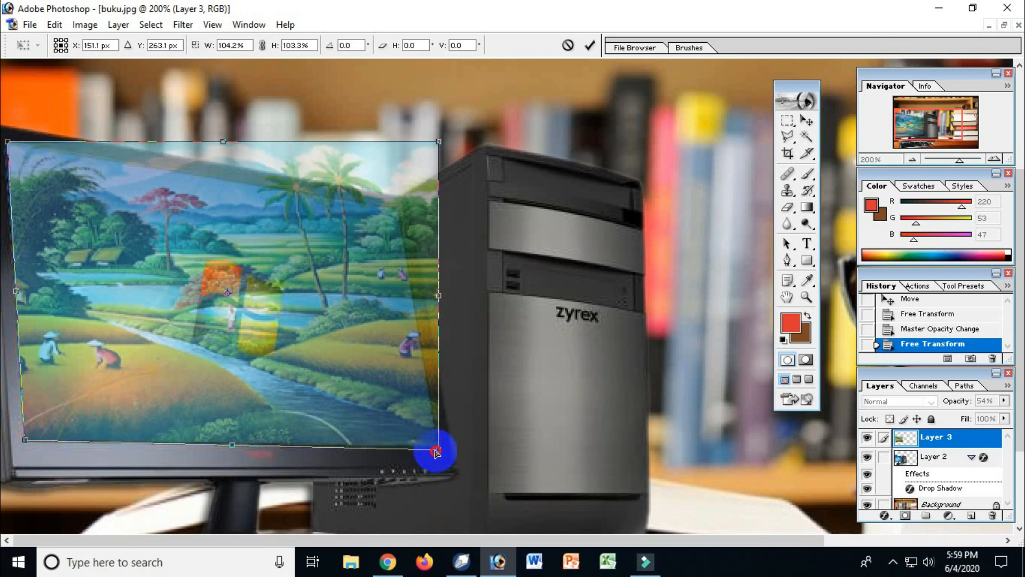
pyautogui.moveTo(435, 452); pyautogui.dragTo(435, 453)
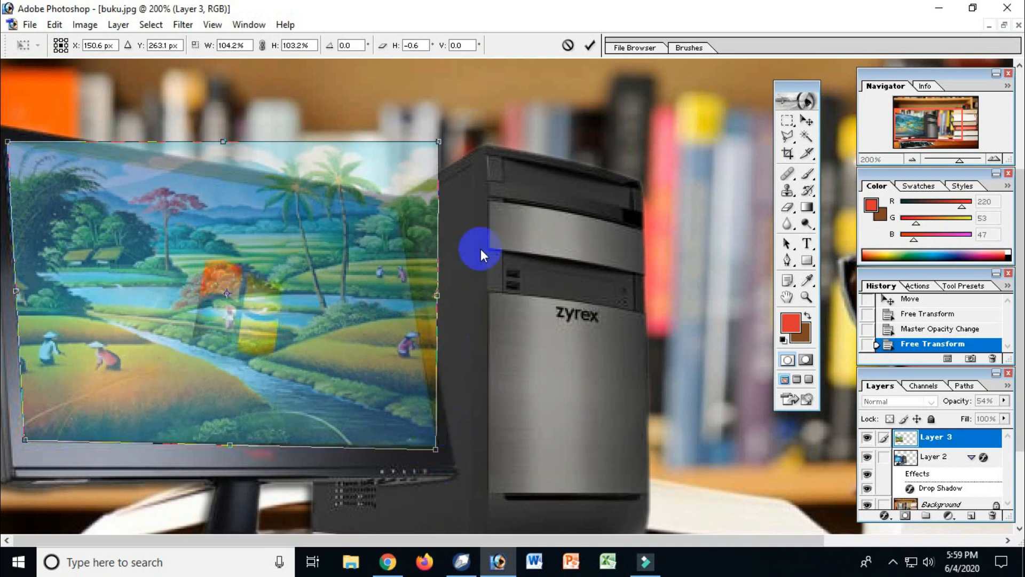
# Step: Fit the landscape's upper-right corner to the monitor screen's corner, fine-tune its lower-right corner, and apply the skew
pyautogui.moveTo(439, 145); pyautogui.dragTo(382, 224)
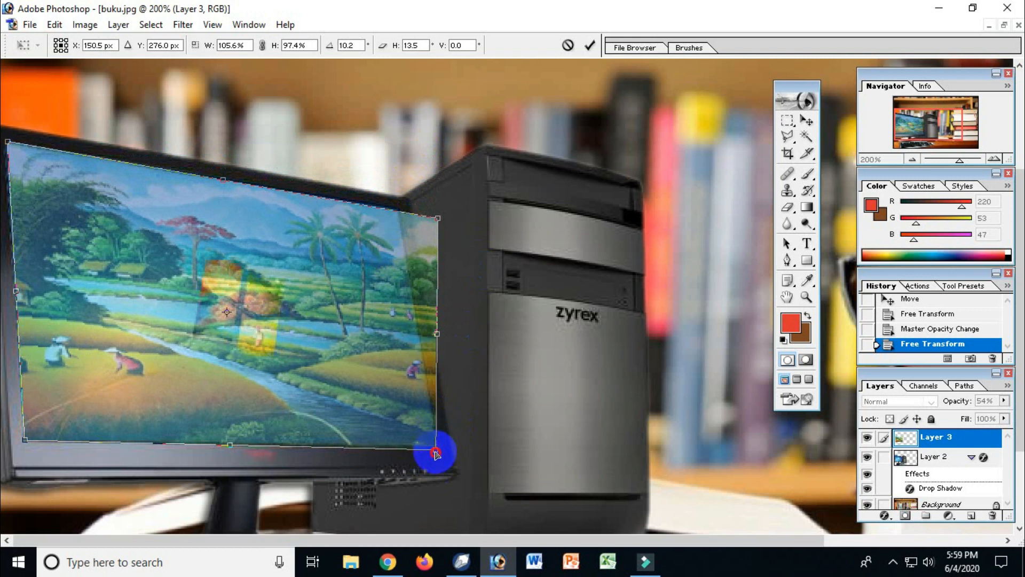
pyautogui.moveTo(437, 453); pyautogui.dragTo(435, 449)
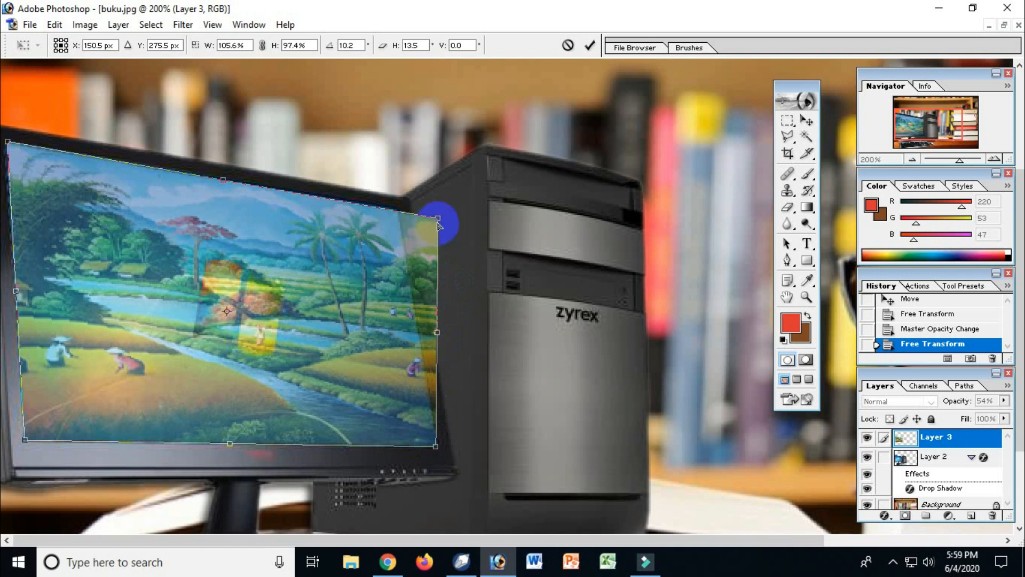
pyautogui.moveTo(438, 220); pyautogui.dragTo(396, 237)
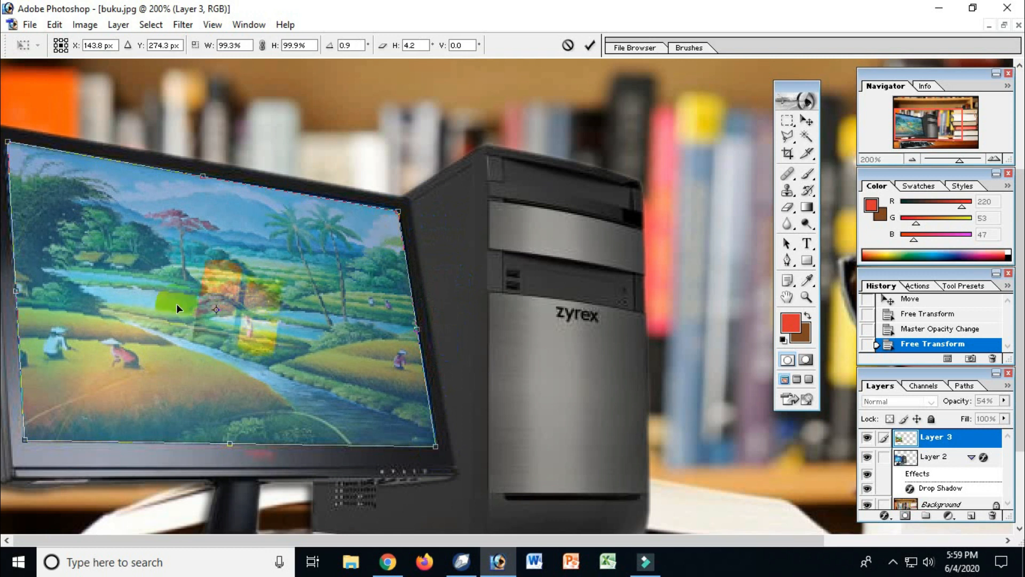
pyautogui.press('Return')
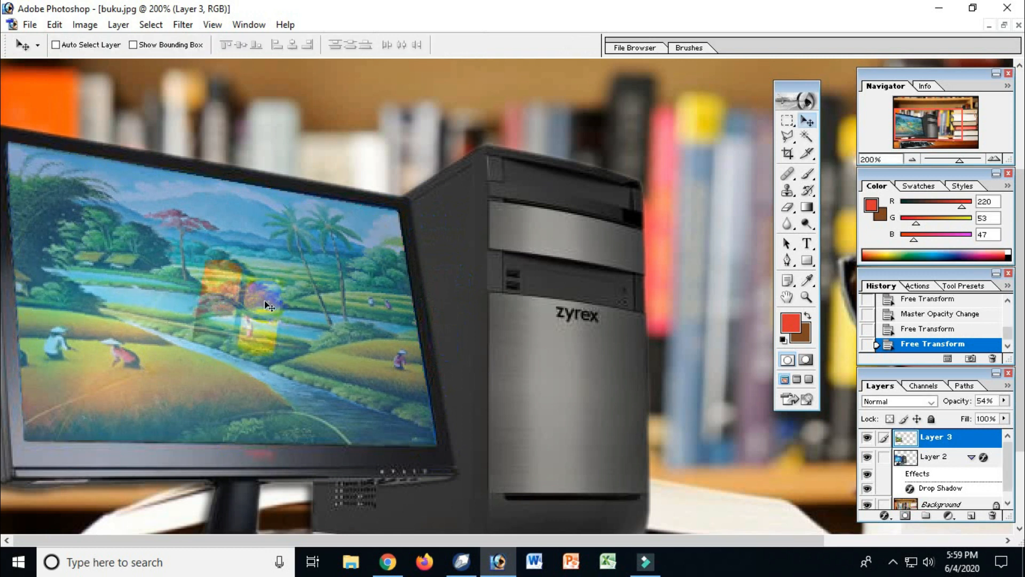
# Step: Restore Layer 3's opacity to 100%, keeping the landscape in place over the monitor screen
pyautogui.click(1006, 401)
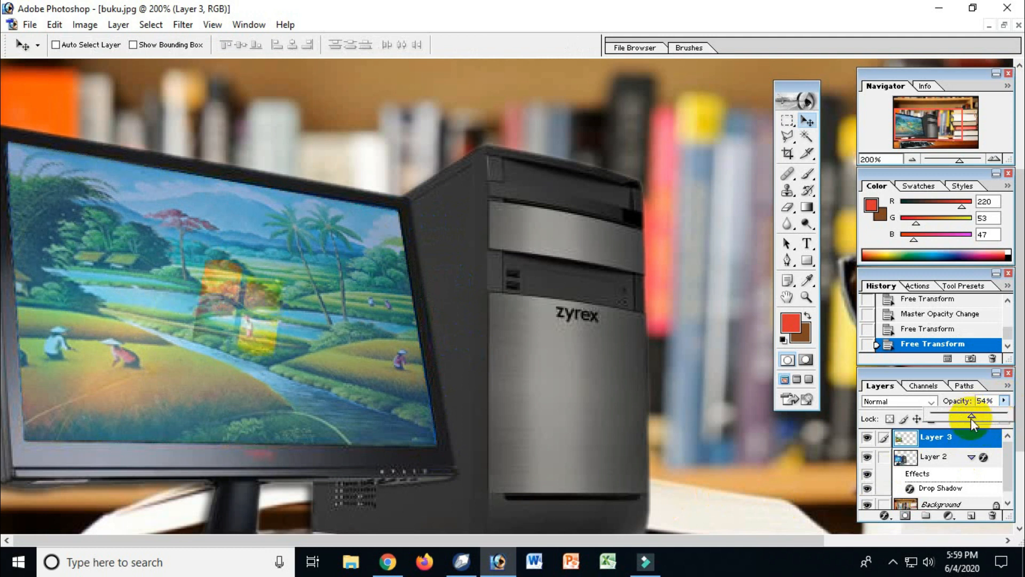
pyautogui.moveTo(974, 414); pyautogui.dragTo(996, 414)
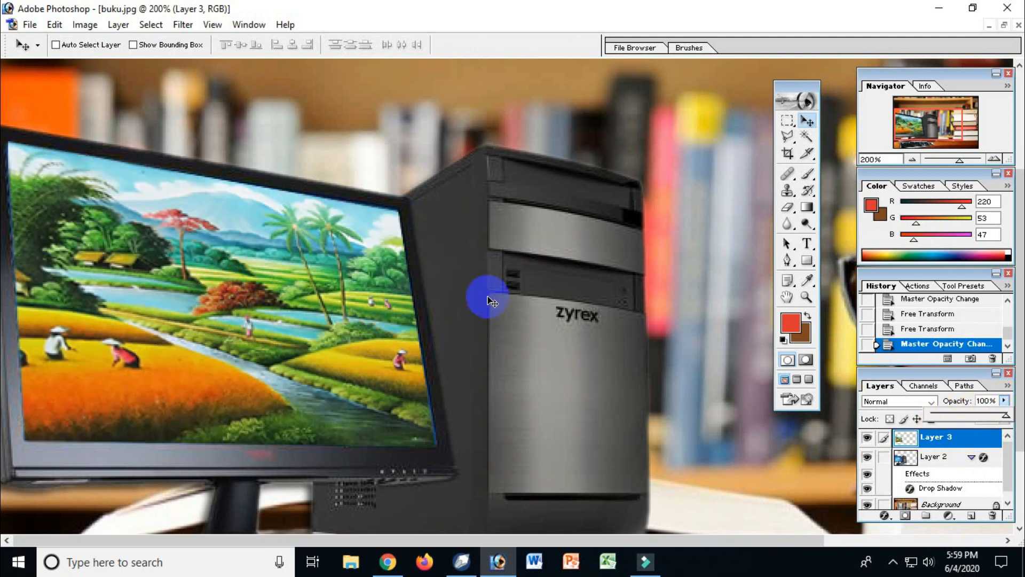
pyautogui.keyDown('alt'); pyautogui.click(310, 288); pyautogui.keyUp('alt')
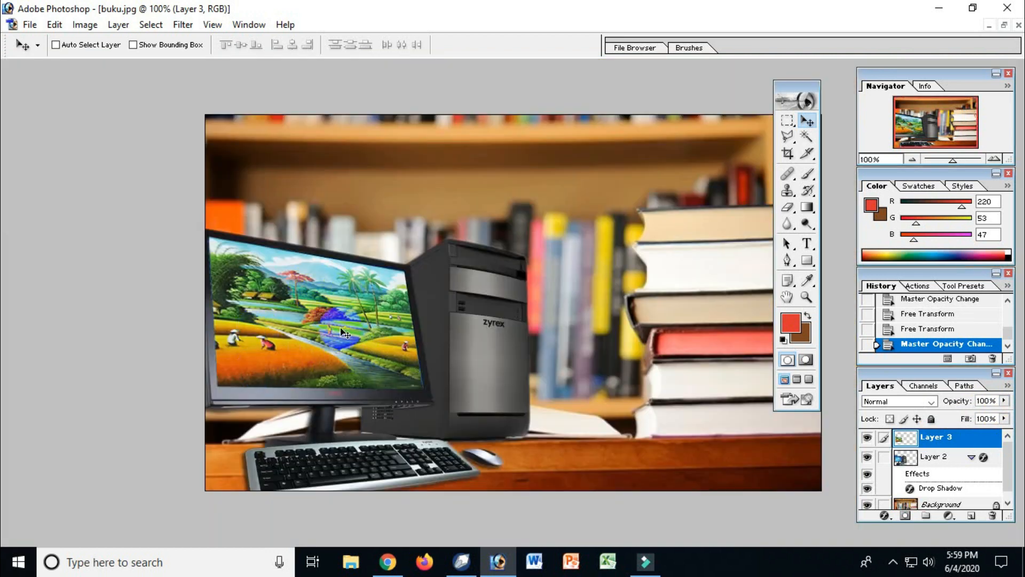
pyautogui.moveTo(345, 332); pyautogui.dragTo(508, 354)
pyautogui.hotkey('ctrl', 'z')
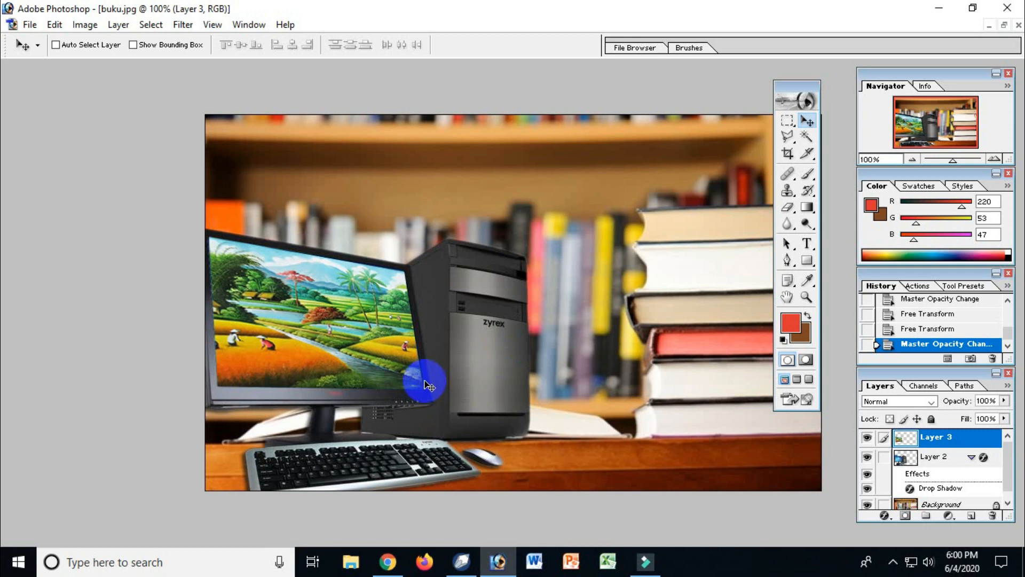
# Step: Skew the landscape's lower-right corner slightly outward to cover the blue edge of the monitor screen, and apply the transform
pyautogui.hotkey('ctrl', 'space')
pyautogui.moveTo(358, 334); pyautogui.dragTo(482, 426)
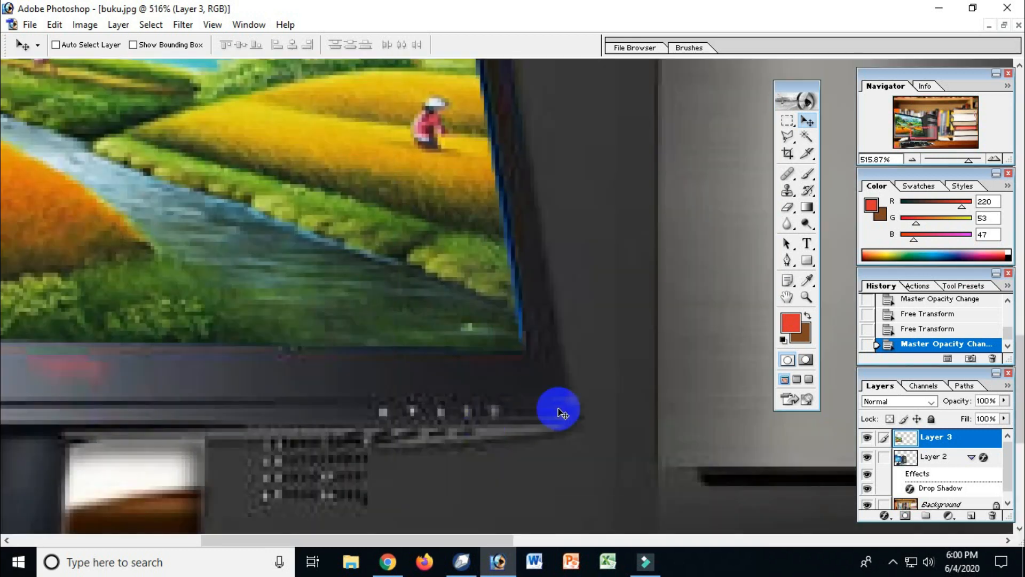
pyautogui.hotkey('ctrl', 't')
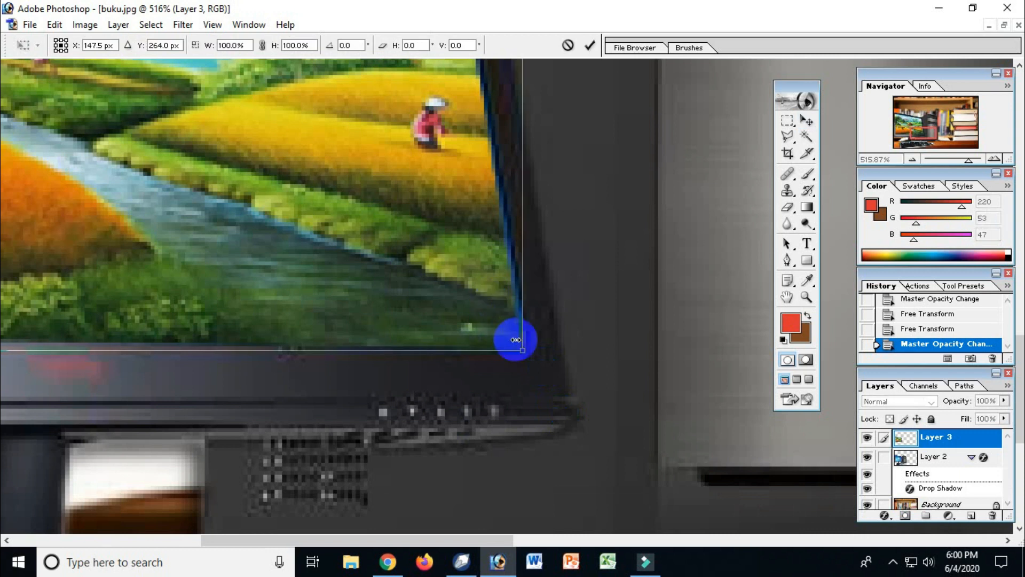
pyautogui.rightClick(510, 327)
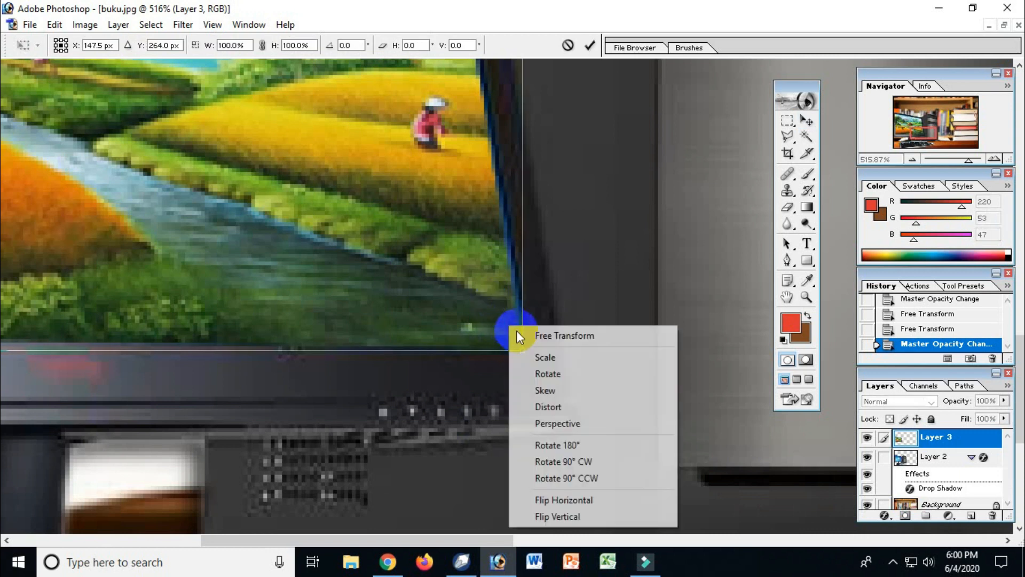
pyautogui.click(545, 391)
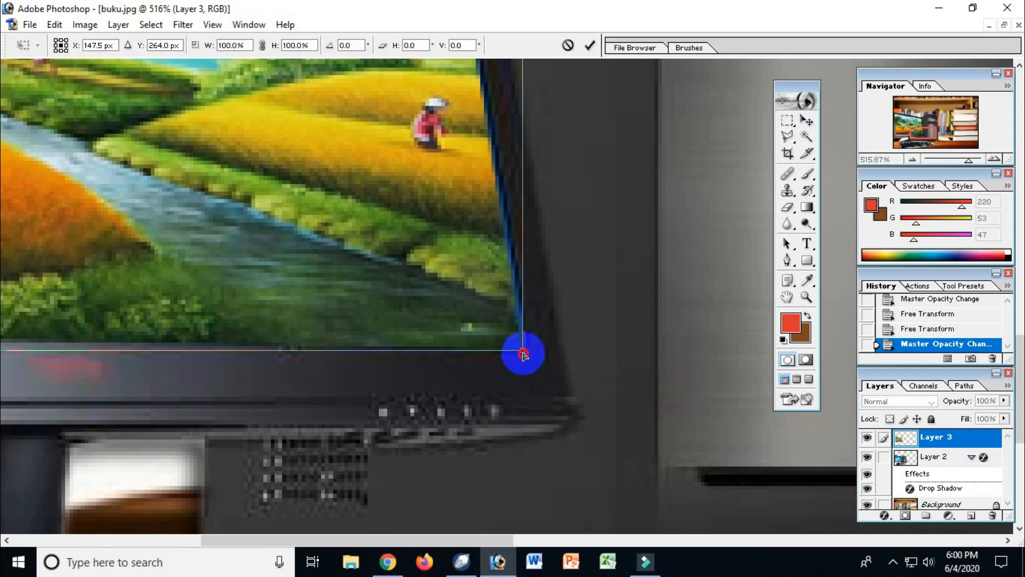
pyautogui.moveTo(524, 354); pyautogui.dragTo(526, 354)
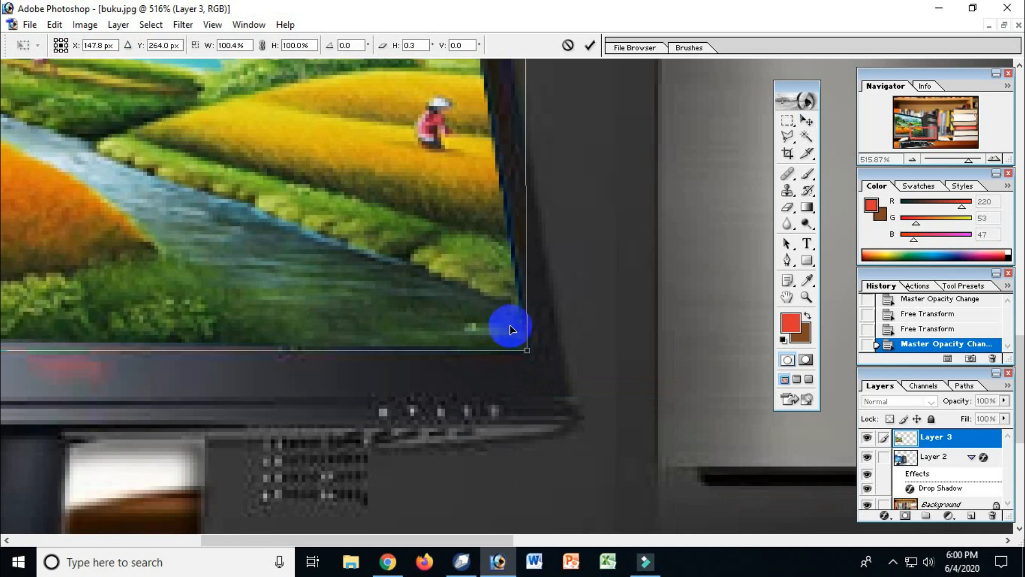
pyautogui.press('Return')
pyautogui.keyDown('alt'); pyautogui.click(461, 304); pyautogui.keyUp('alt')
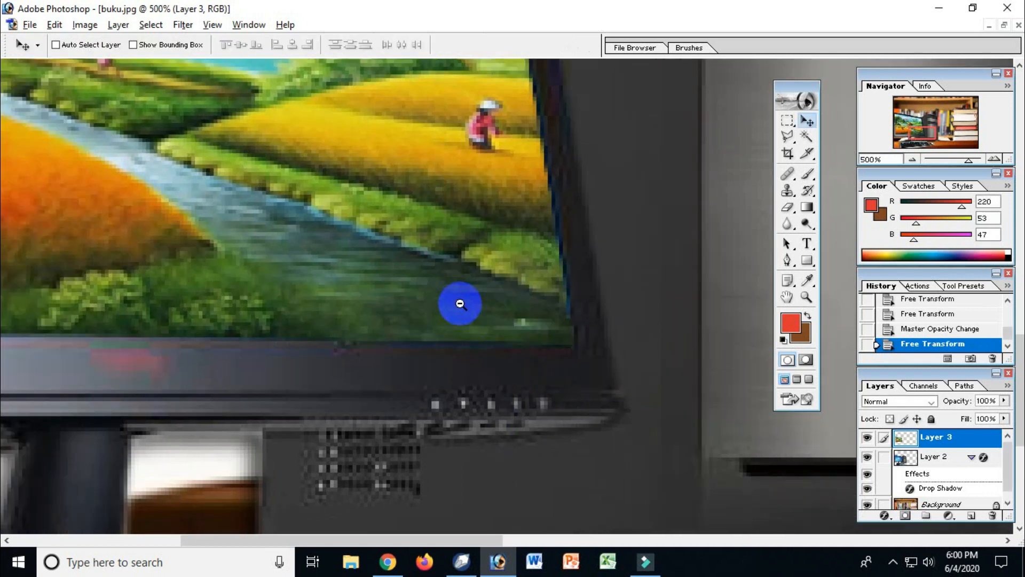
# Step: Compare the whole buku.jpg composite with the finished Jadi.jpg reference to see which elements are still missing
pyautogui.keyDown('alt'); pyautogui.click(460, 303); pyautogui.keyUp('alt')
pyautogui.keyDown('alt'); pyautogui.click(460, 304); pyautogui.keyUp('alt')
pyautogui.keyDown('alt'); pyautogui.click(461, 303); pyautogui.keyUp('alt')
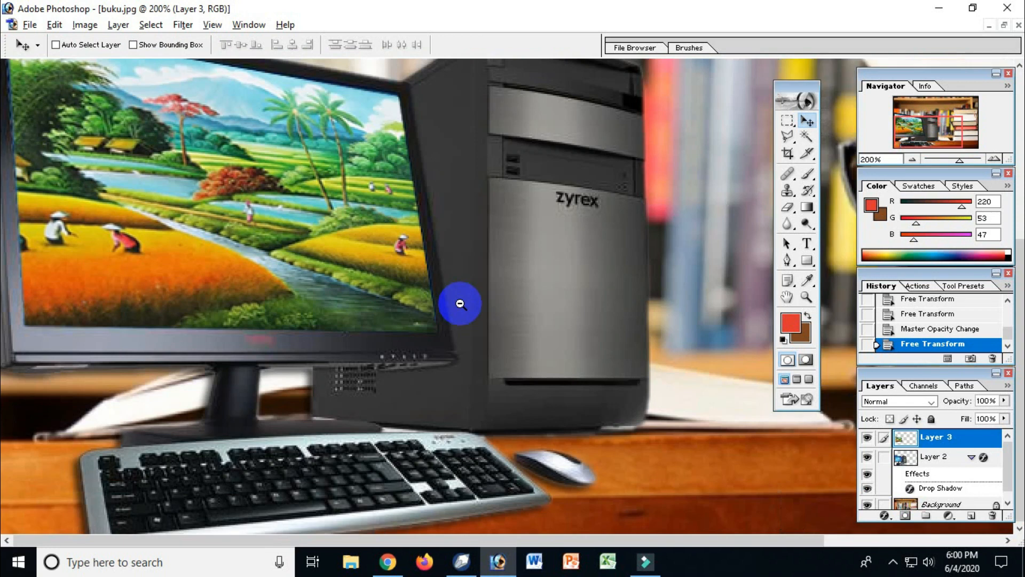
pyautogui.keyDown('alt'); pyautogui.click(461, 304); pyautogui.keyUp('alt')
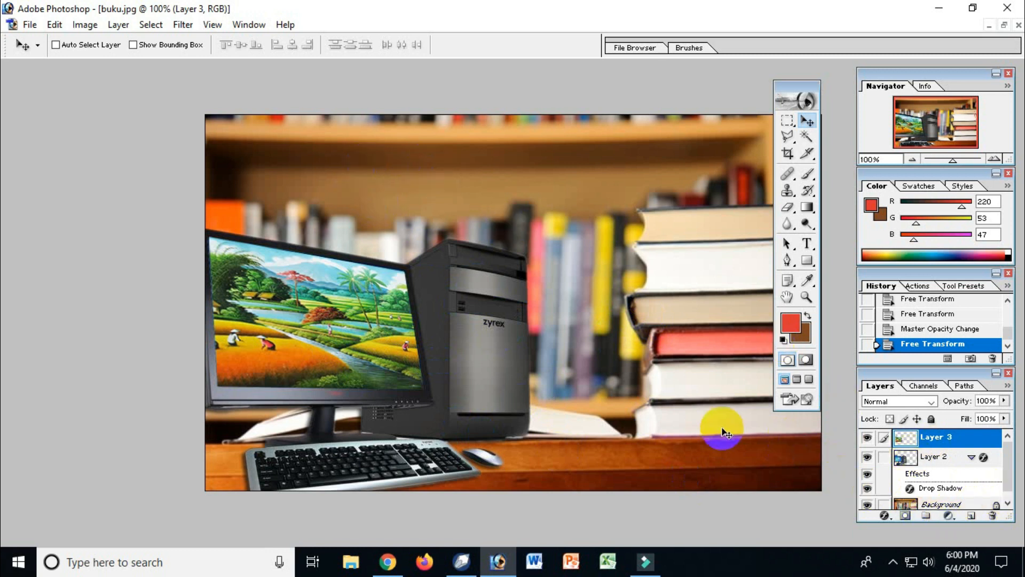
pyautogui.hotkey('ctrl', 'Tab')
pyautogui.hotkey('ctrl', 'Tab')
pyautogui.hotkey('ctrl', 'Tab')
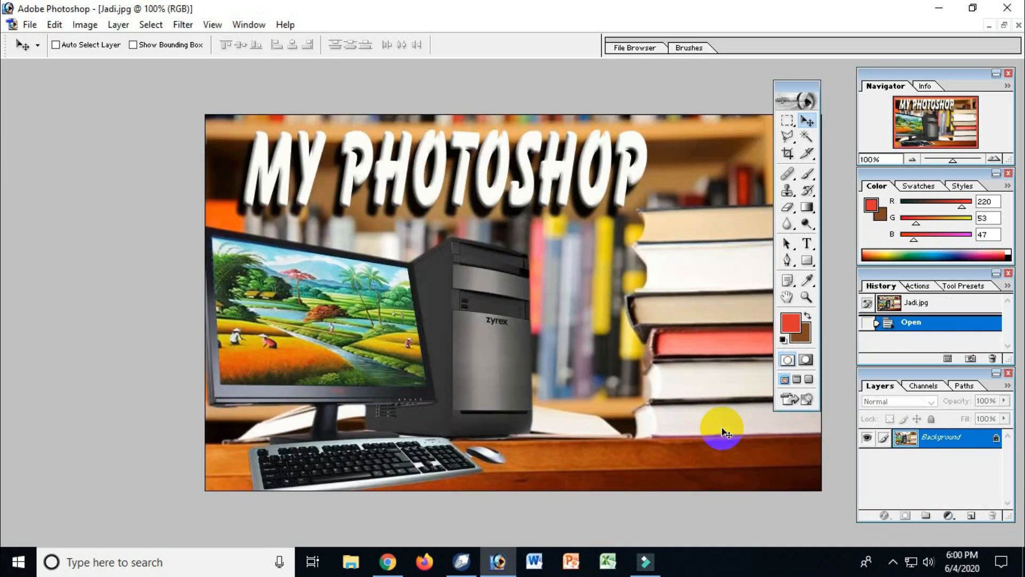
pyautogui.hotkey('ctrl', 'Tab')
pyautogui.hotkey('ctrl', 'Tab')
pyautogui.hotkey('ctrl', 'Tab')
pyautogui.hotkey('ctrl', 'Tab')
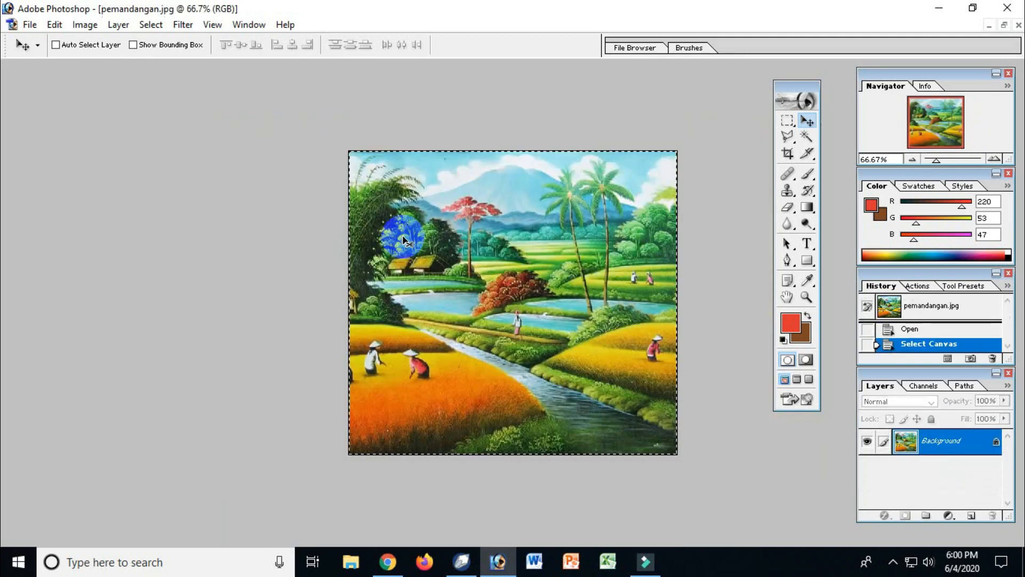
pyautogui.hotkey('ctrl', 'Tab')
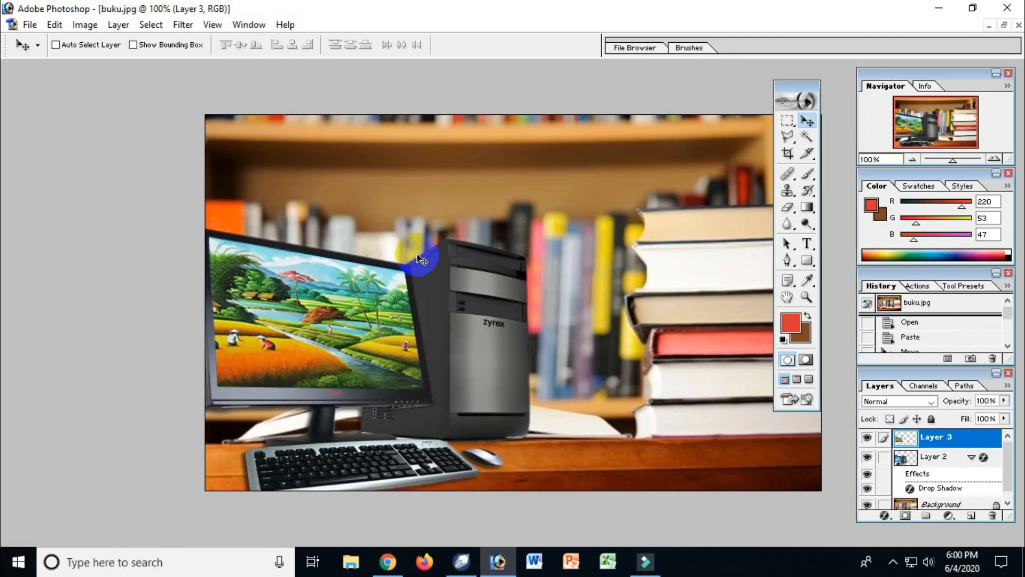
# Step: Add the title text "MY PHOTOSHOP" near the top of the buku.jpg image with the Type tool
pyautogui.moveTo(784, 88); pyautogui.dragTo(56, 110)
pyautogui.click(82, 268)
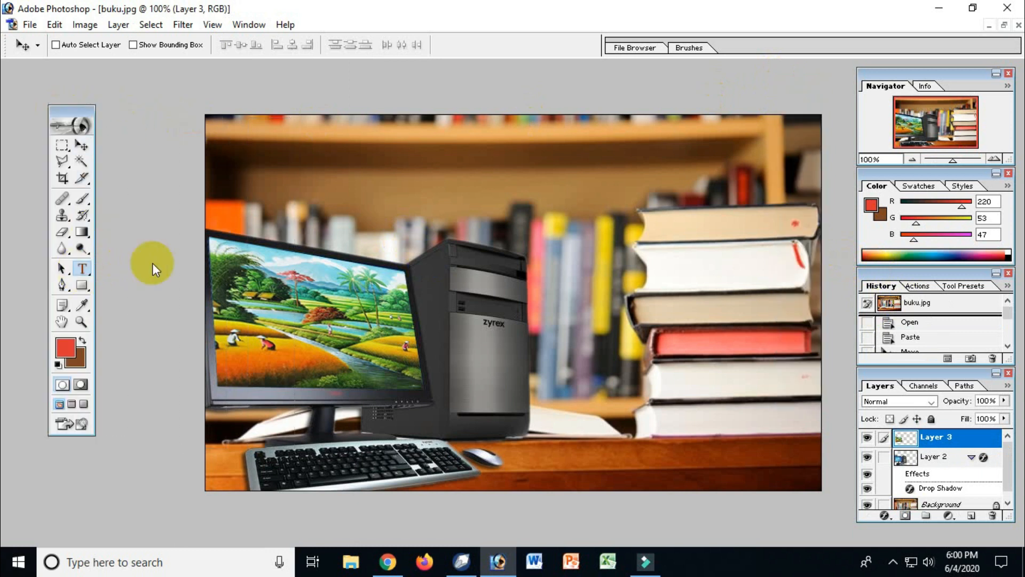
pyautogui.click(290, 168)
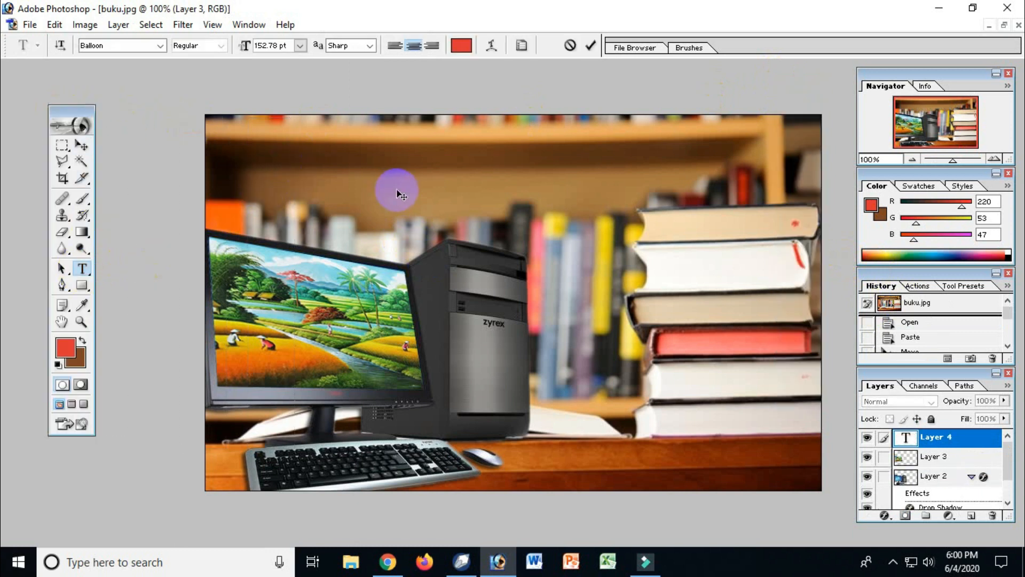
pyautogui.write('M')
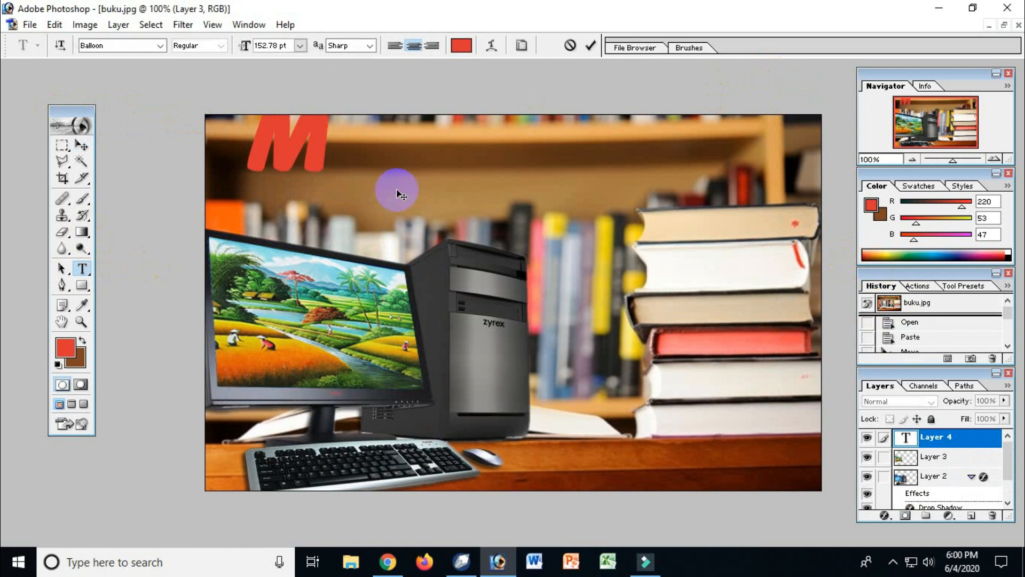
pyautogui.write('Y PHO')
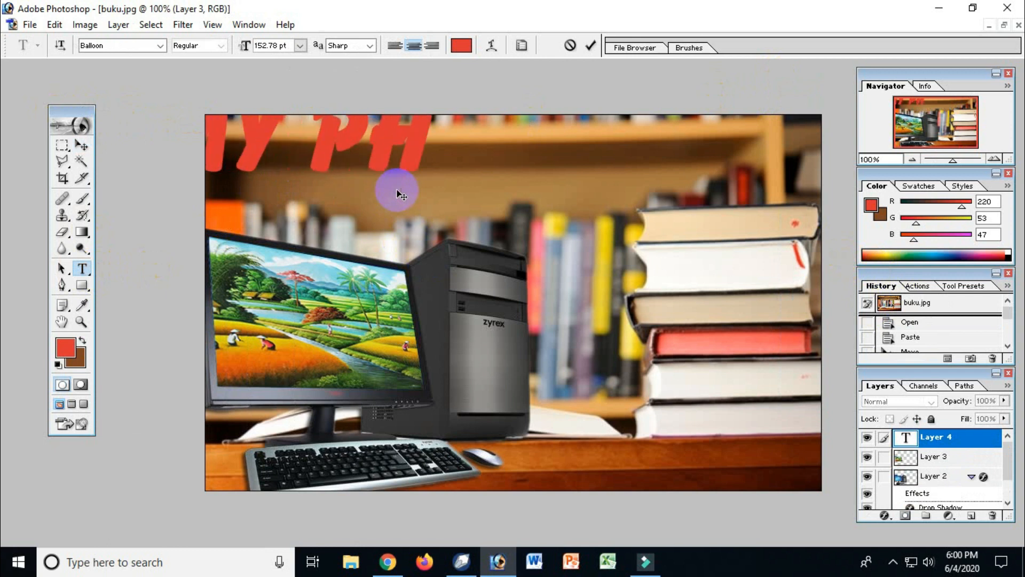
pyautogui.write('TO')
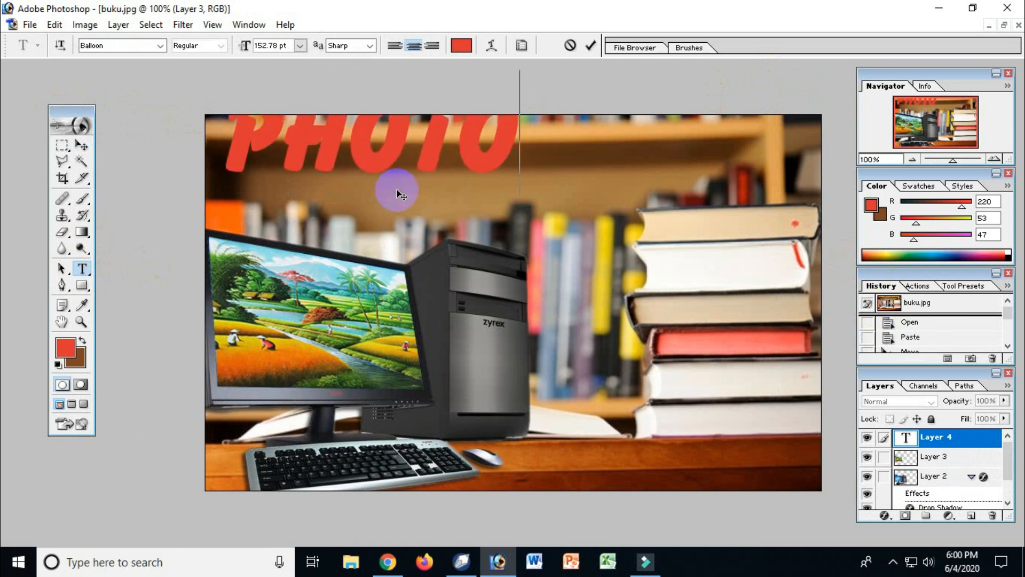
pyautogui.write('SHOP')
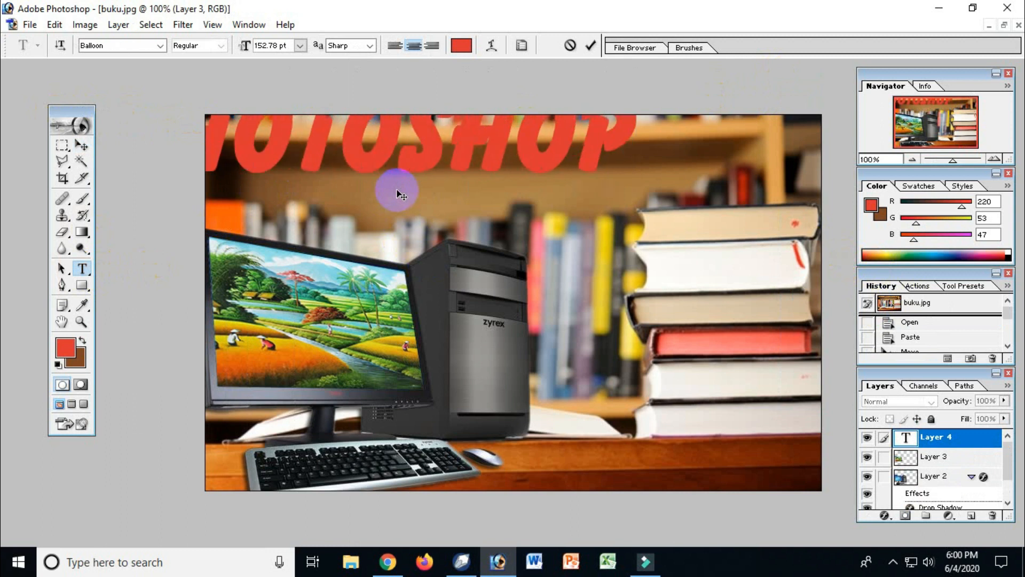
# Step: Move the title down and across so it starts above the monitor and all letters sit below the image's upper edge
pyautogui.click(82, 146)
pyautogui.moveTo(355, 167); pyautogui.dragTo(600, 231)
pyautogui.moveTo(337, 233); pyautogui.dragTo(351, 190)
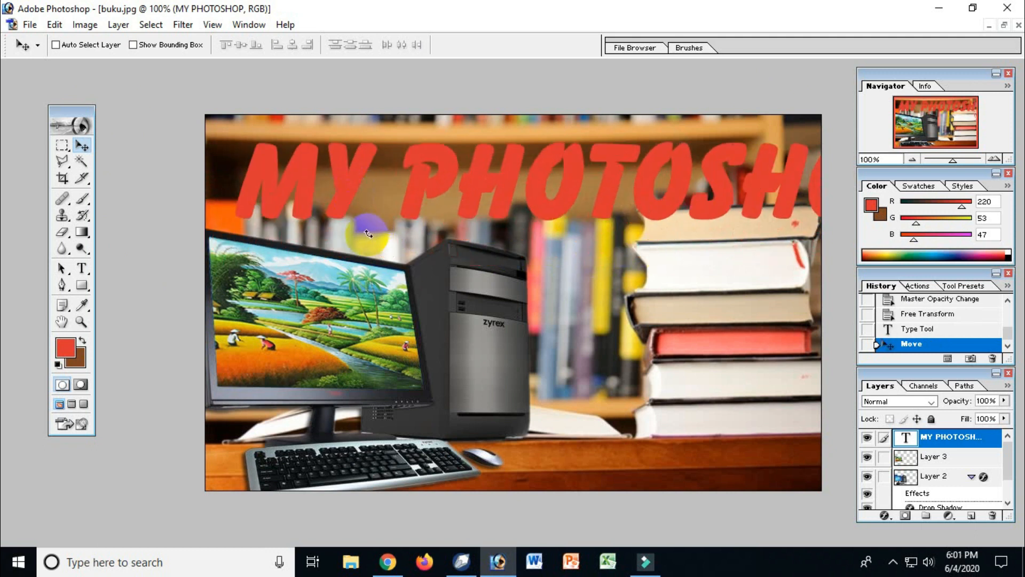
# Step: Scale the title to about 64% width and 86% height so it fits above the computer, and apply the transform
pyautogui.hotkey('ctrl', 't')
pyautogui.moveTo(229, 210); pyautogui.dragTo(488, 193)
pyautogui.moveTo(570, 173); pyautogui.dragTo(355, 165)
pyautogui.moveTo(670, 185); pyautogui.dragTo(678, 197)
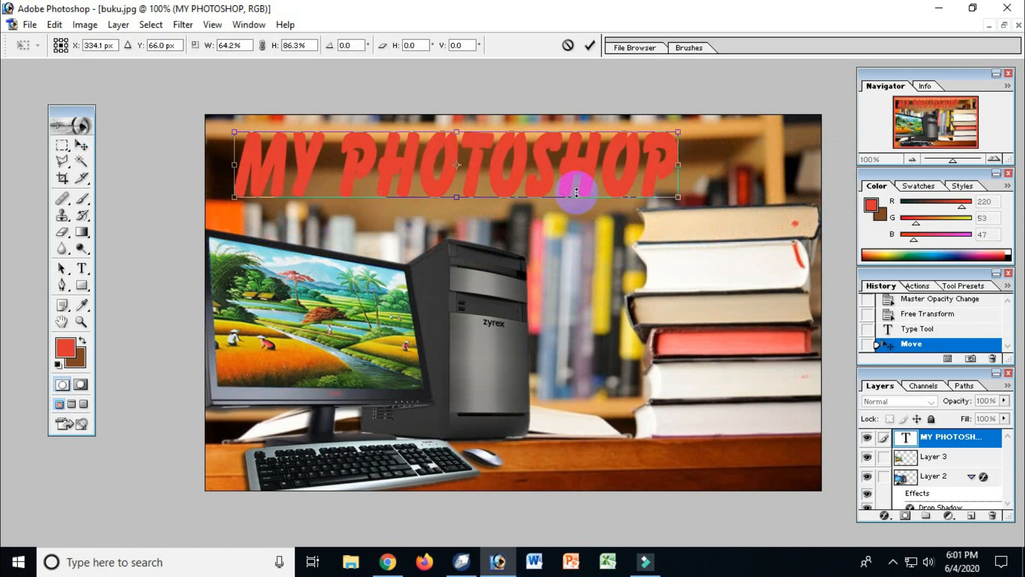
pyautogui.press('Return')
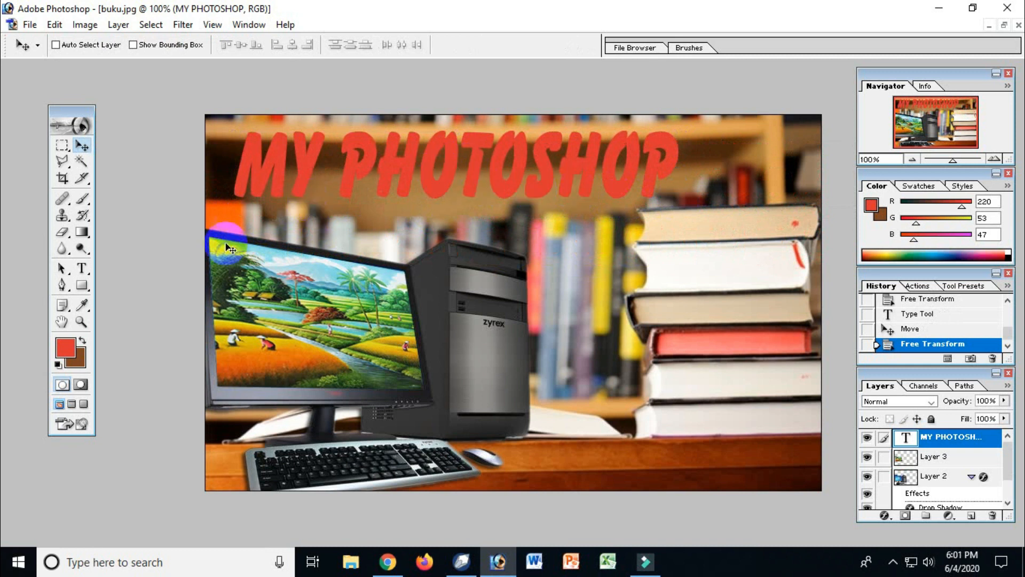
# Step: Recolour all of the "MY PHOTOSHOP" title text to white and commit the edit
pyautogui.click(82, 268)
pyautogui.moveTo(235, 169); pyautogui.dragTo(693, 167)
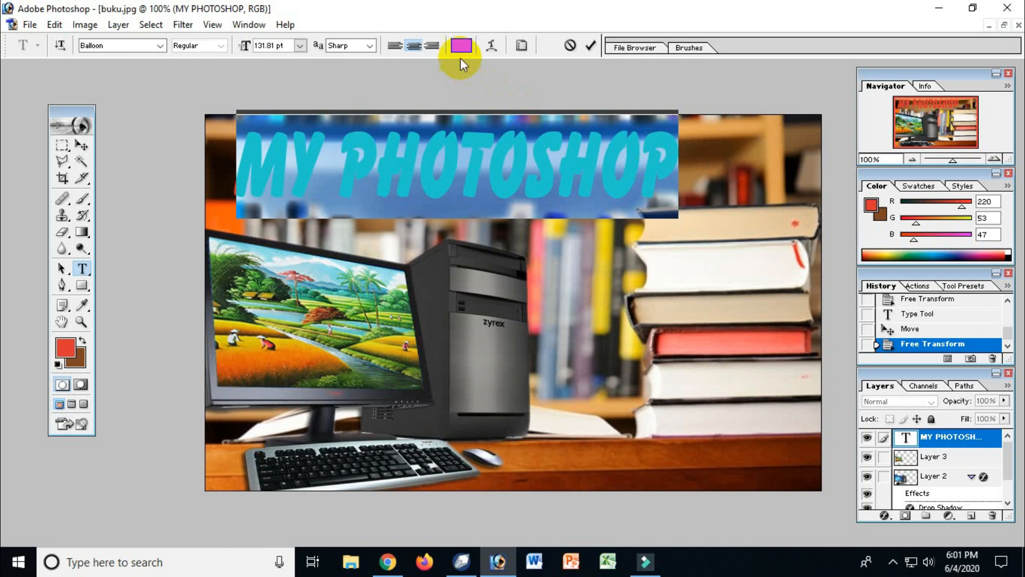
pyautogui.click(461, 45)
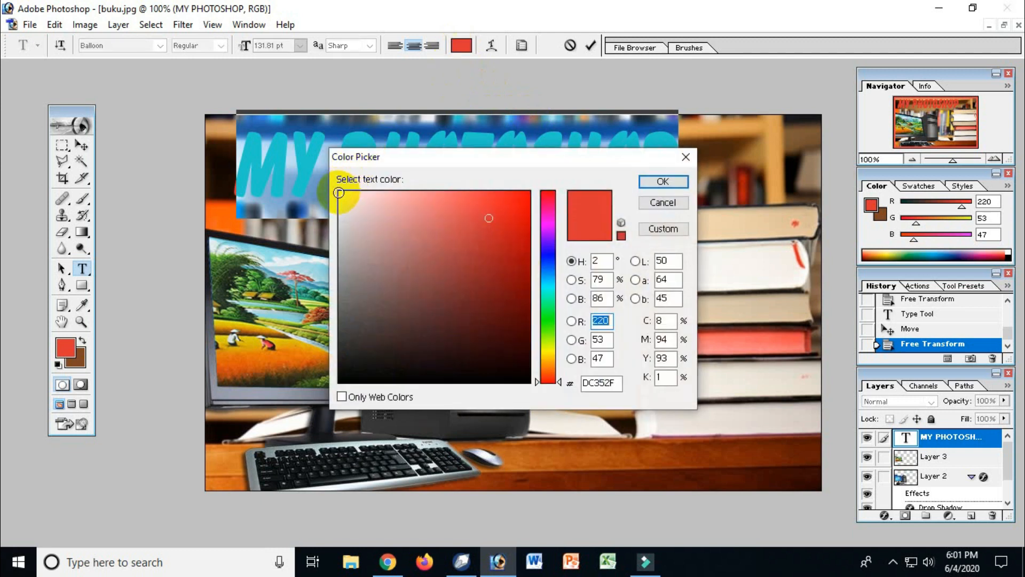
pyautogui.click(339, 192)
pyautogui.click(665, 181)
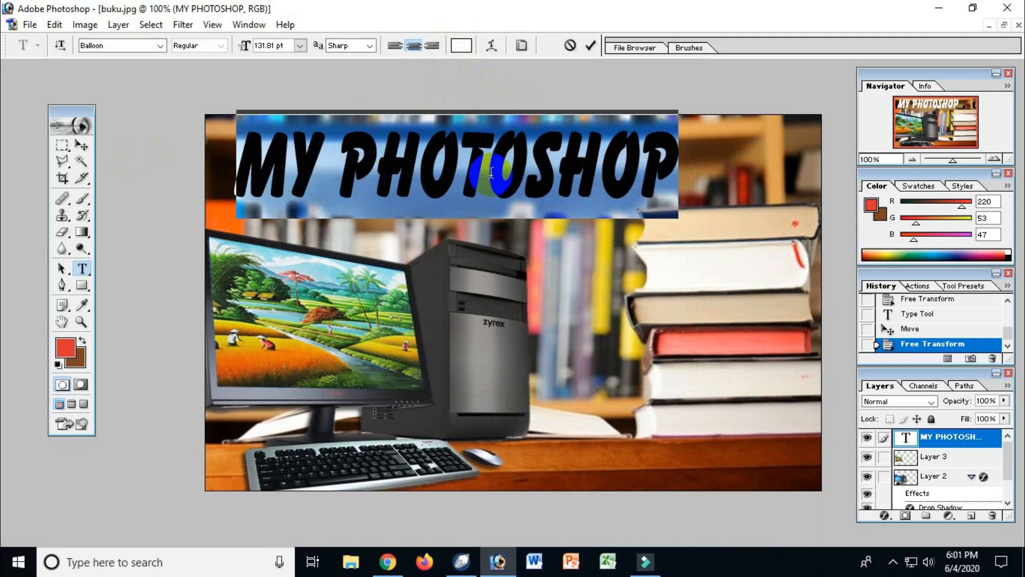
pyautogui.click(88, 147)
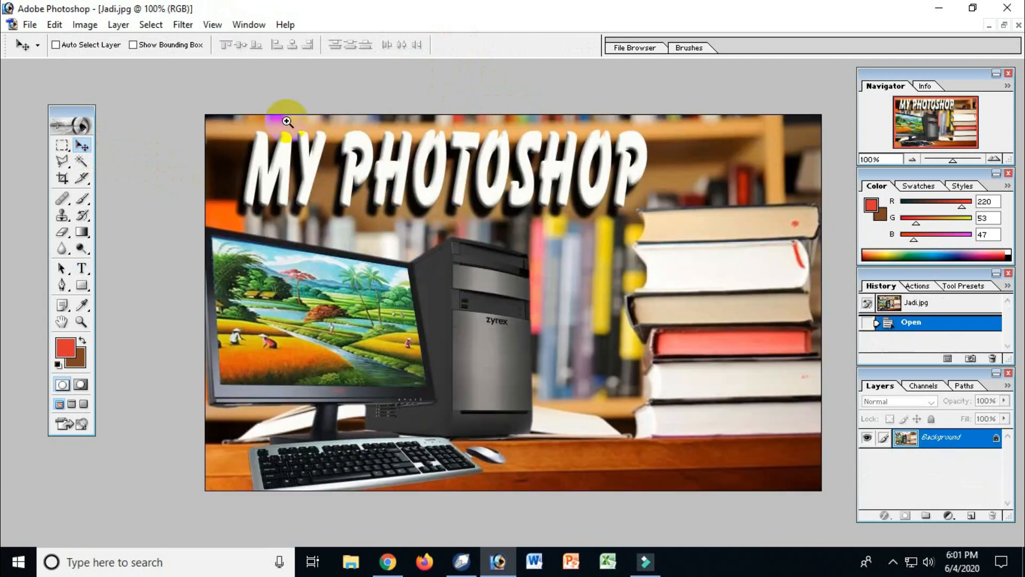
# Step: Add a Drop Shadow to the title layer and increase its distance to about 16 px
pyautogui.moveTo(202, 115); pyautogui.dragTo(671, 270)
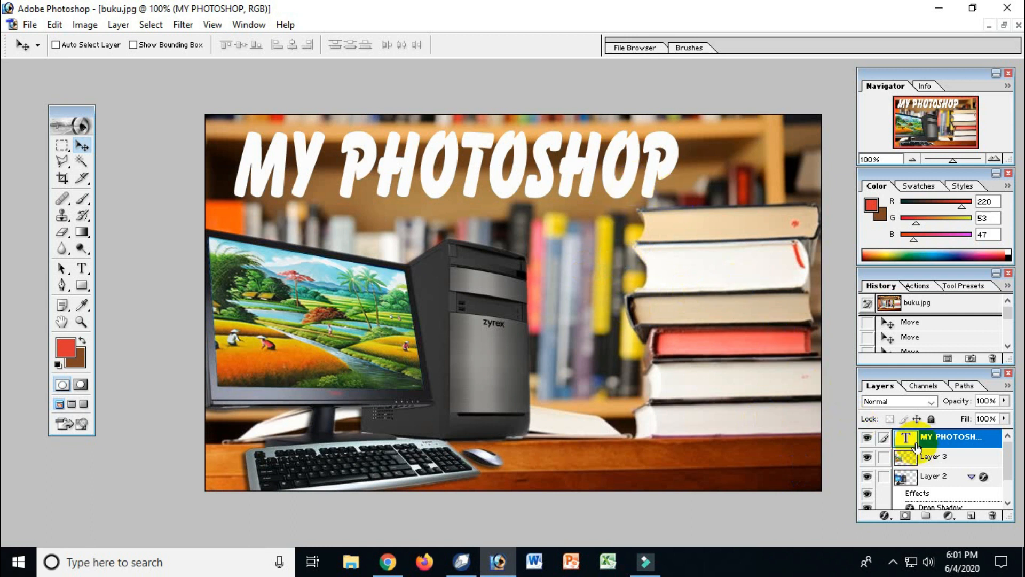
pyautogui.click(884, 515)
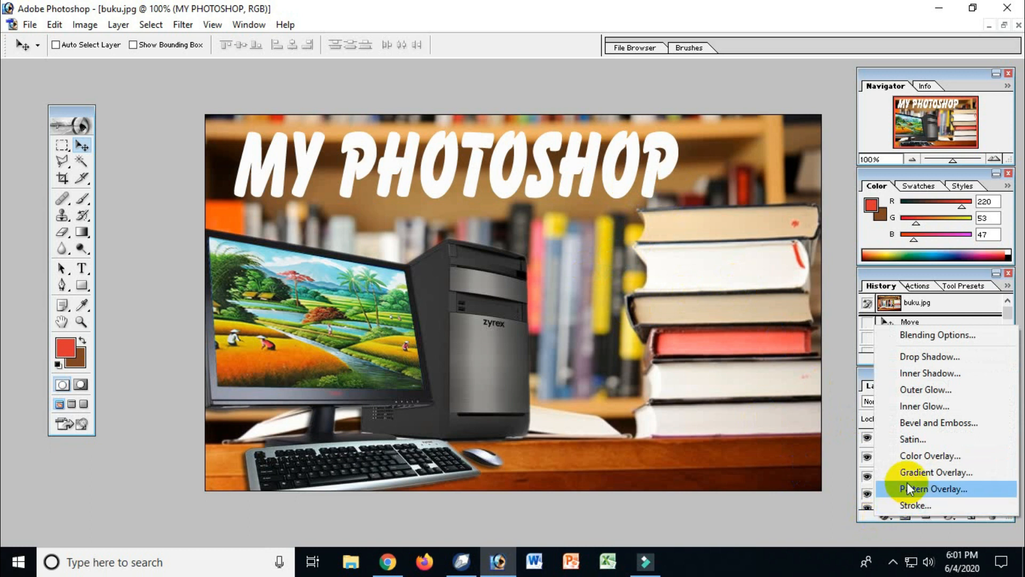
pyautogui.click(921, 359)
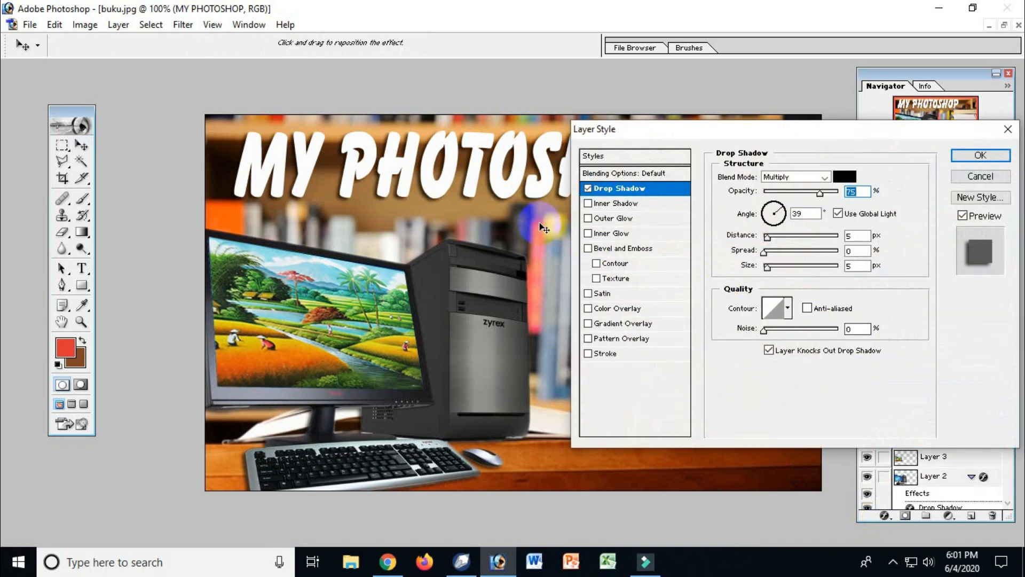
pyautogui.click(768, 237)
pyautogui.moveTo(770, 241); pyautogui.dragTo(779, 250)
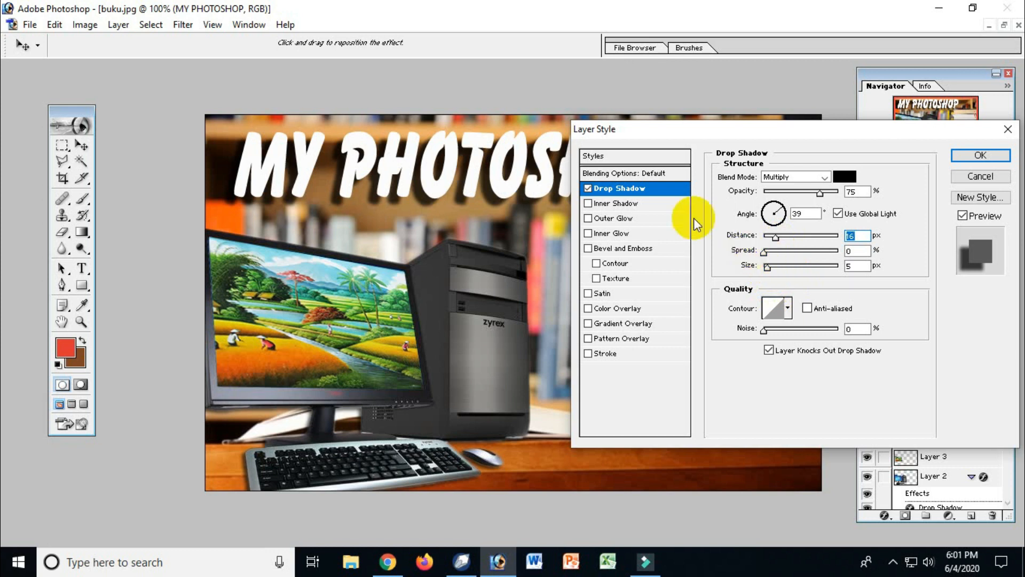
# Step: Add an Inner Bevel to the title with a size of 9 px and apply the layer style
pyautogui.click(610, 250)
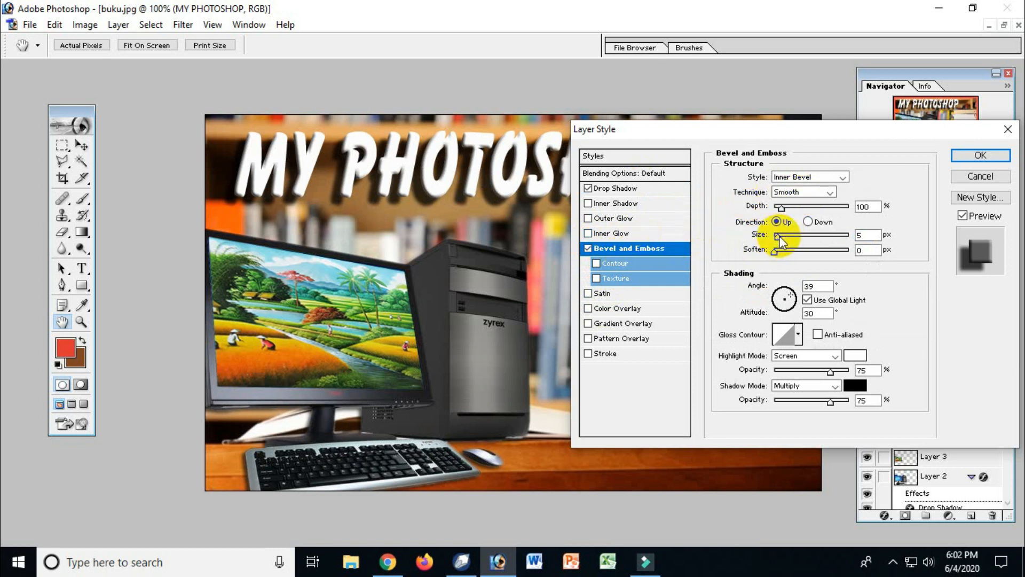
pyautogui.moveTo(780, 238); pyautogui.dragTo(782, 242)
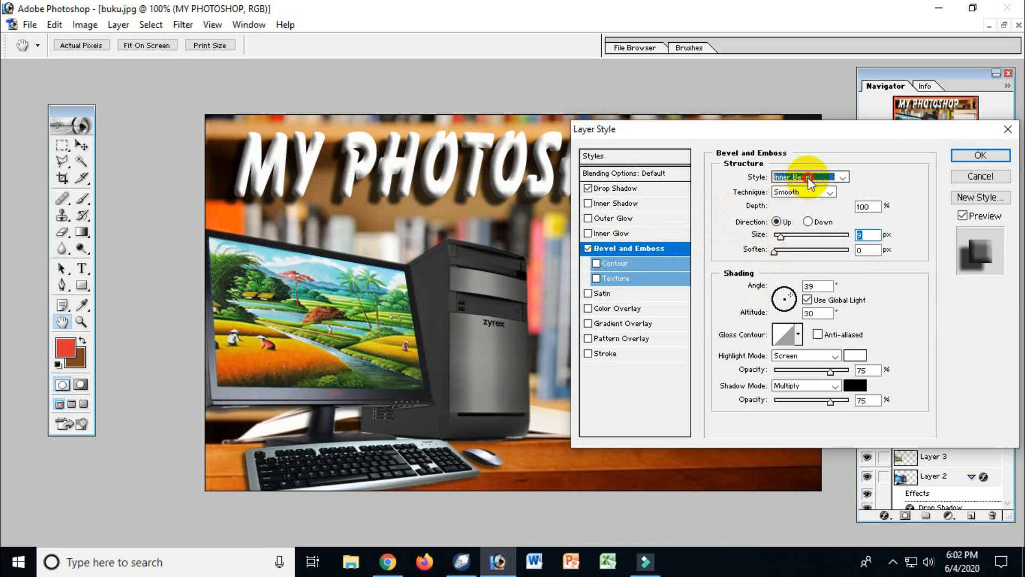
pyautogui.click(808, 177)
pyautogui.click(812, 153)
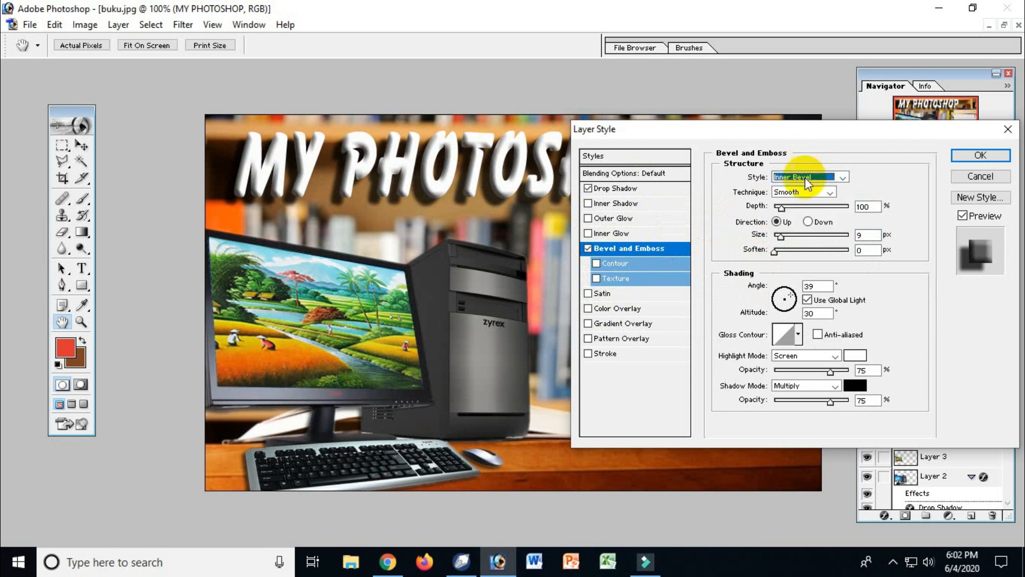
pyautogui.click(1001, 155)
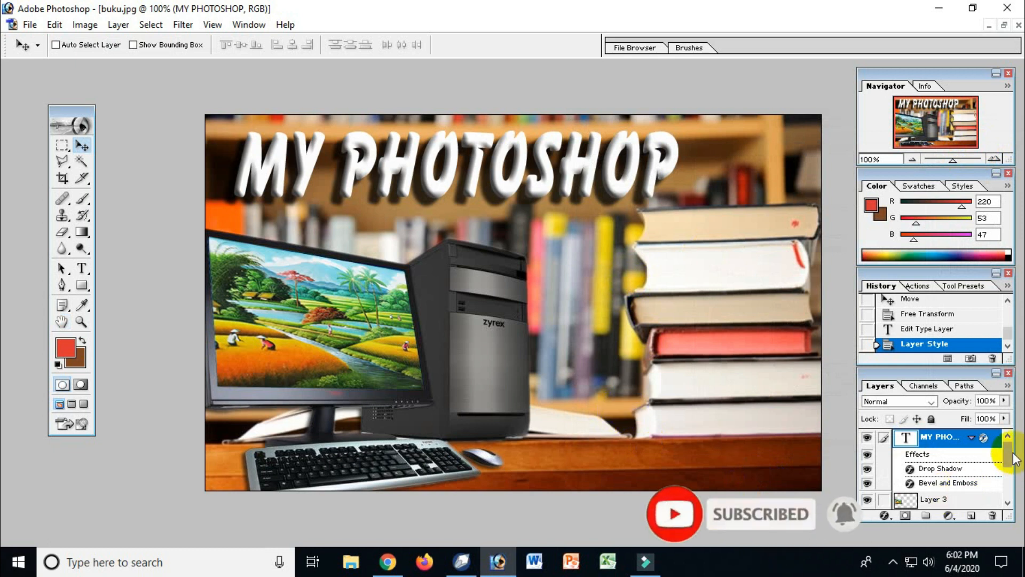
pyautogui.moveTo(1007, 457)
pyautogui.mouseDown()
pyautogui.moveTo(1008, 490)
pyautogui.moveTo(1011, 446)
pyautogui.mouseUp()
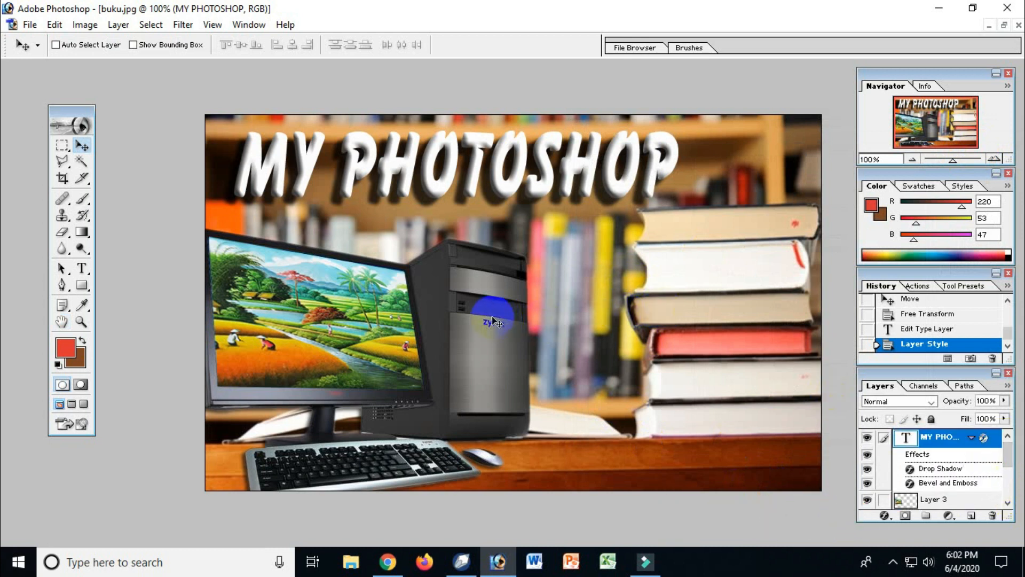
pyautogui.hotkey('ctrl', '-')
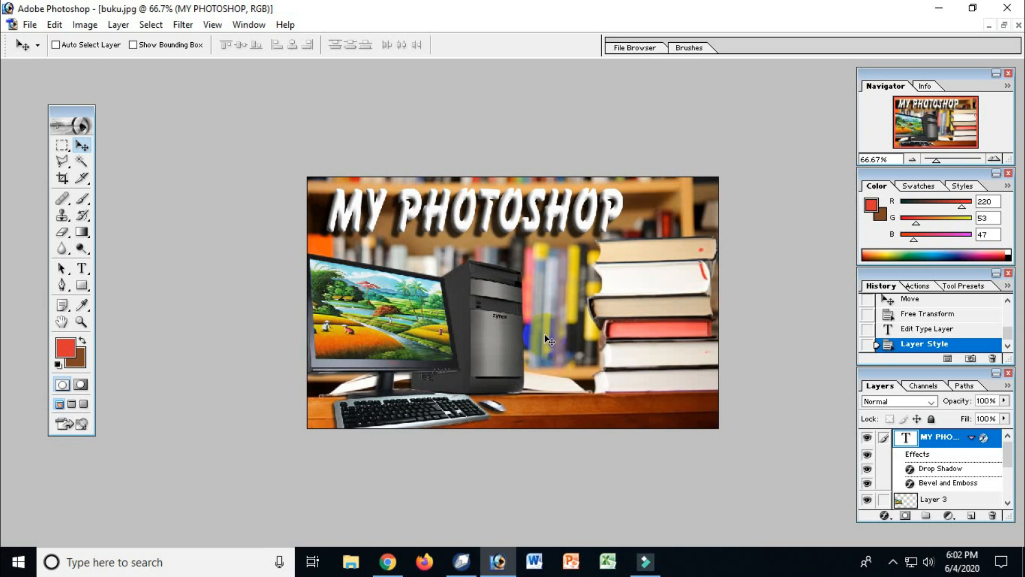
pyautogui.click(29, 25)
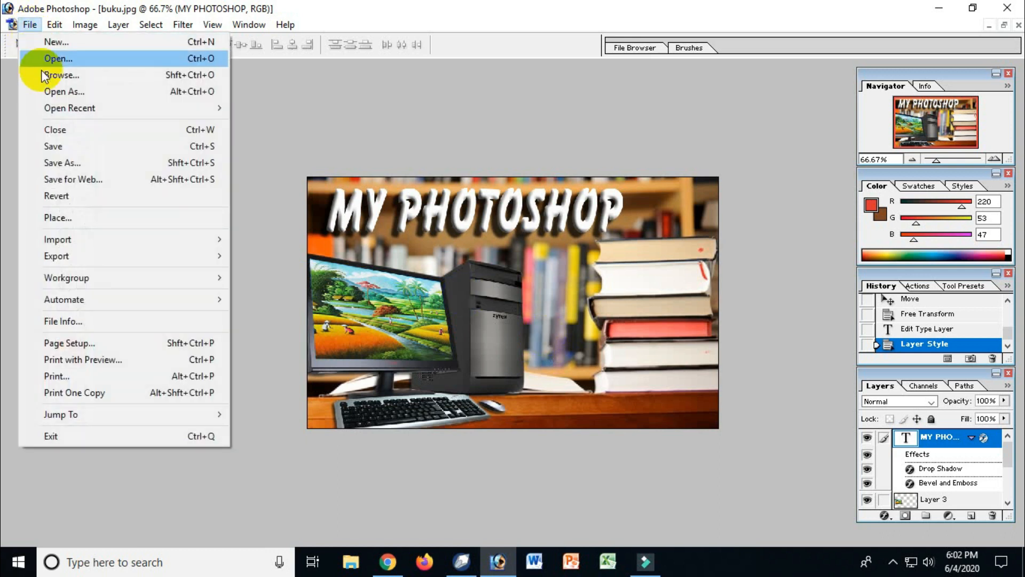
pyautogui.click(59, 150)
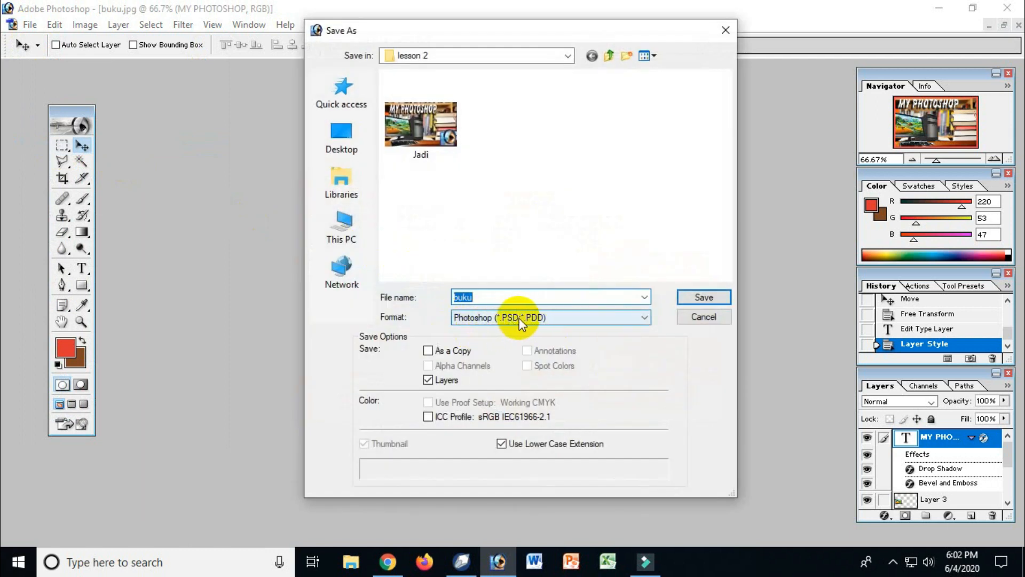
pyautogui.click(704, 316)
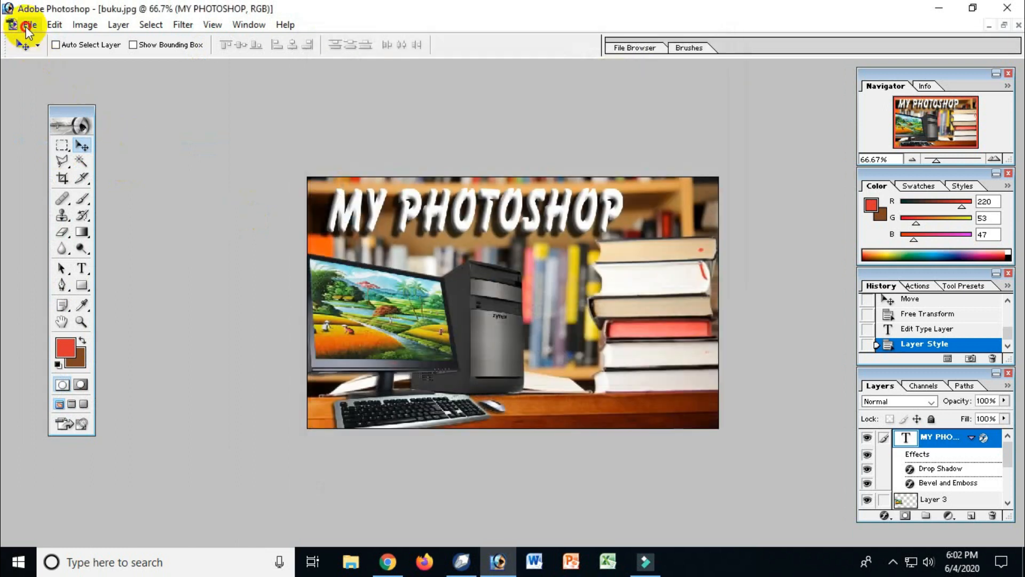
# Step: Save a JPEG copy of the composite as manipulasi in the lesson 2 folder, at Medium quality 5
pyautogui.click(28, 25)
pyautogui.click(63, 172)
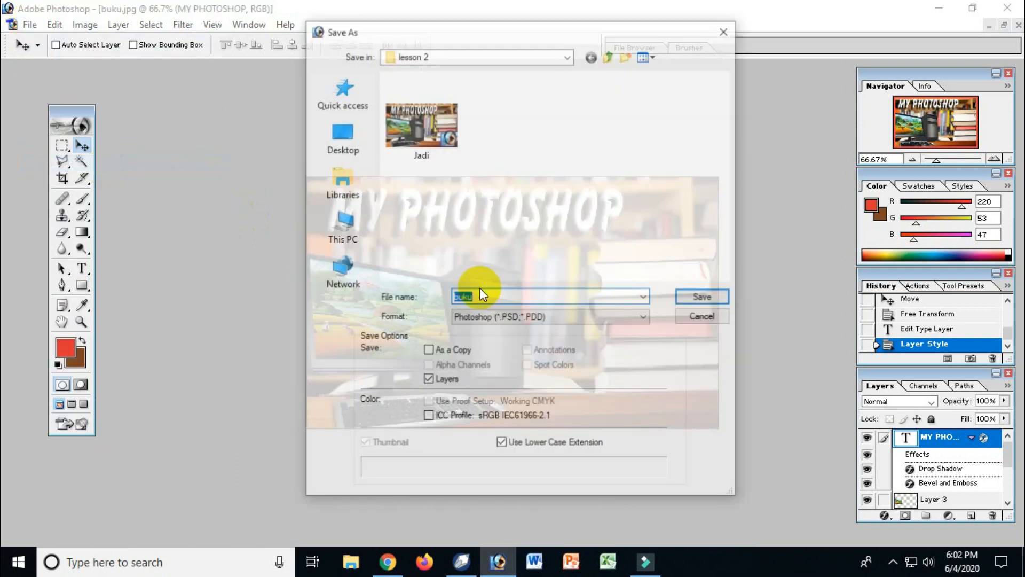
pyautogui.click(515, 318)
pyautogui.click(520, 390)
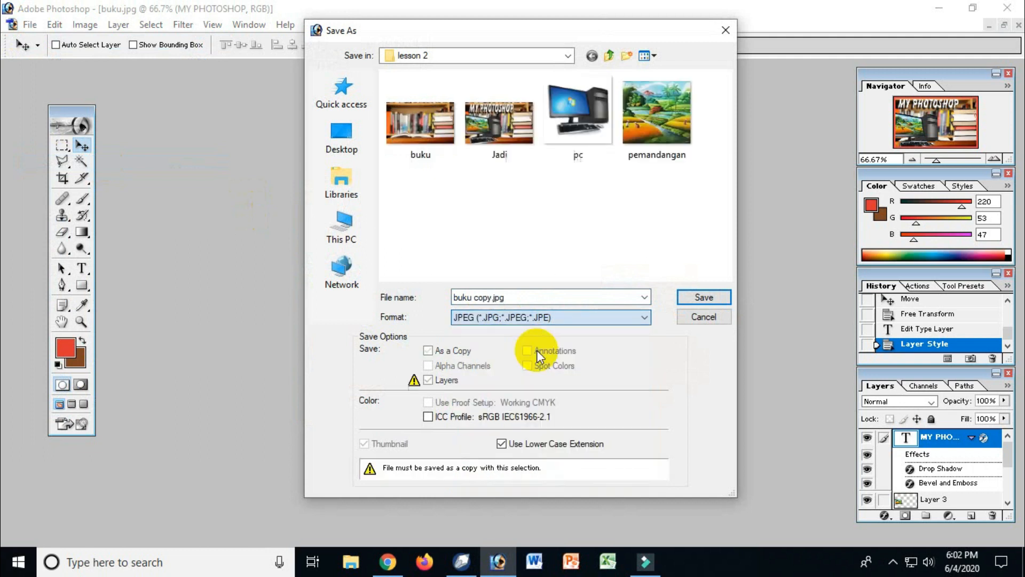
pyautogui.click(542, 297)
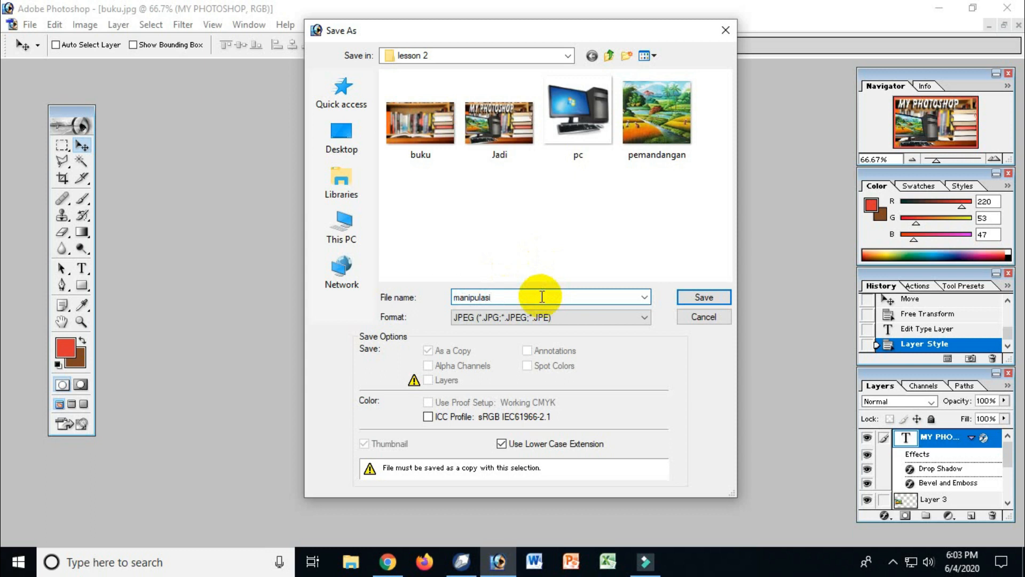
pyautogui.click(680, 295)
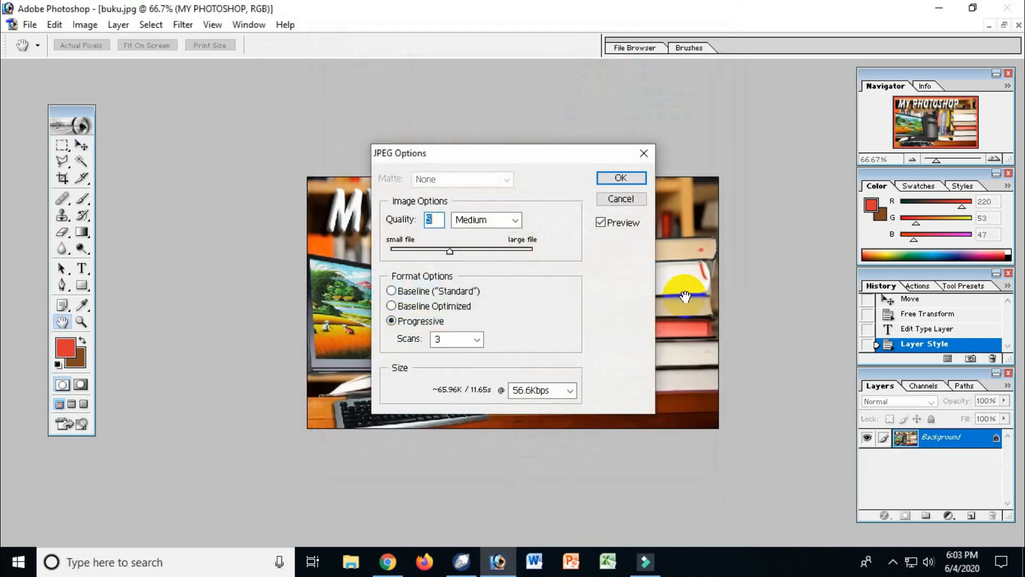
pyautogui.click(623, 178)
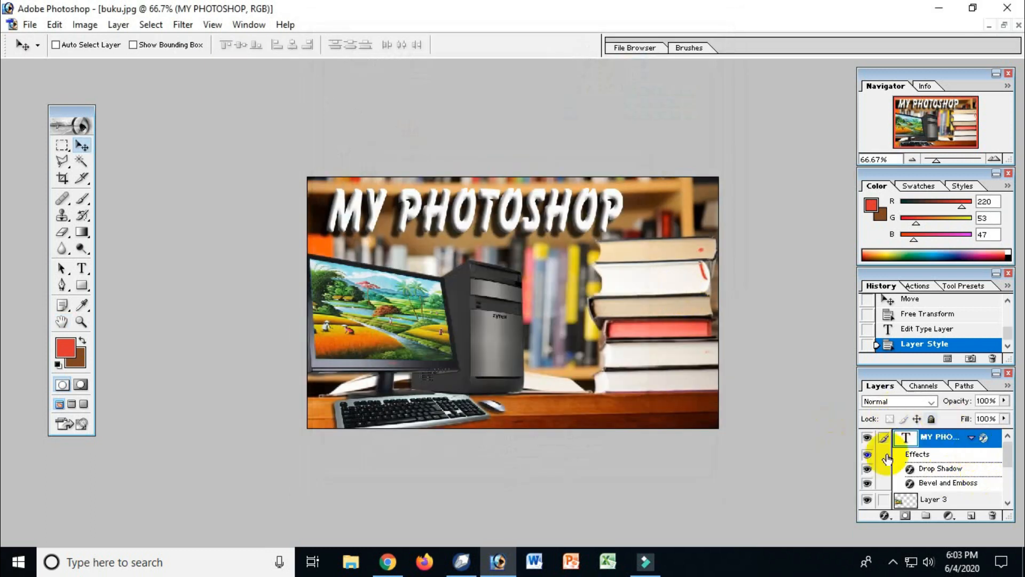
# Step: Open the saved manipulasi.jpg from the lesson 2 folder and maximize its window
pyautogui.click(27, 24)
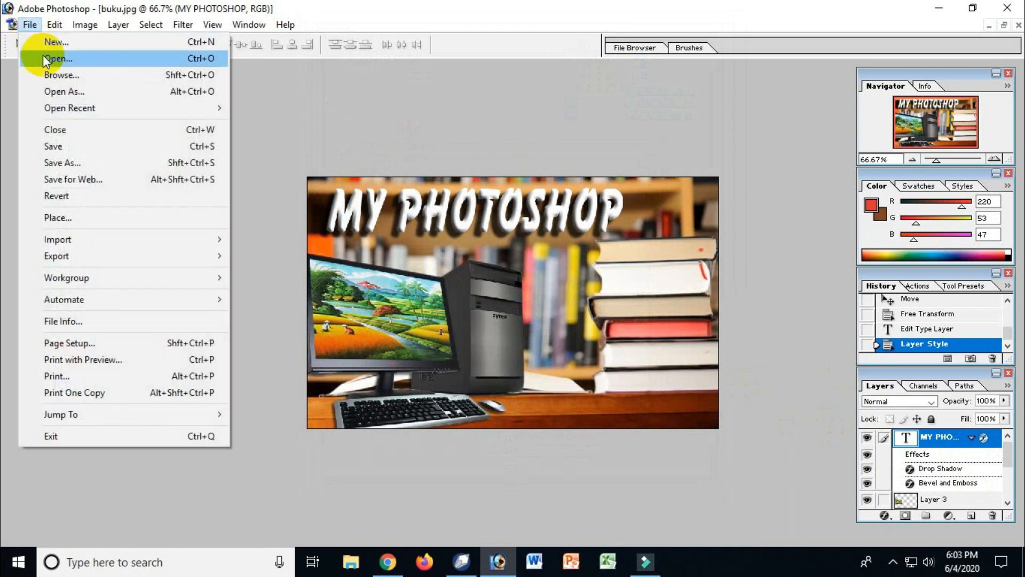
pyautogui.click(50, 62)
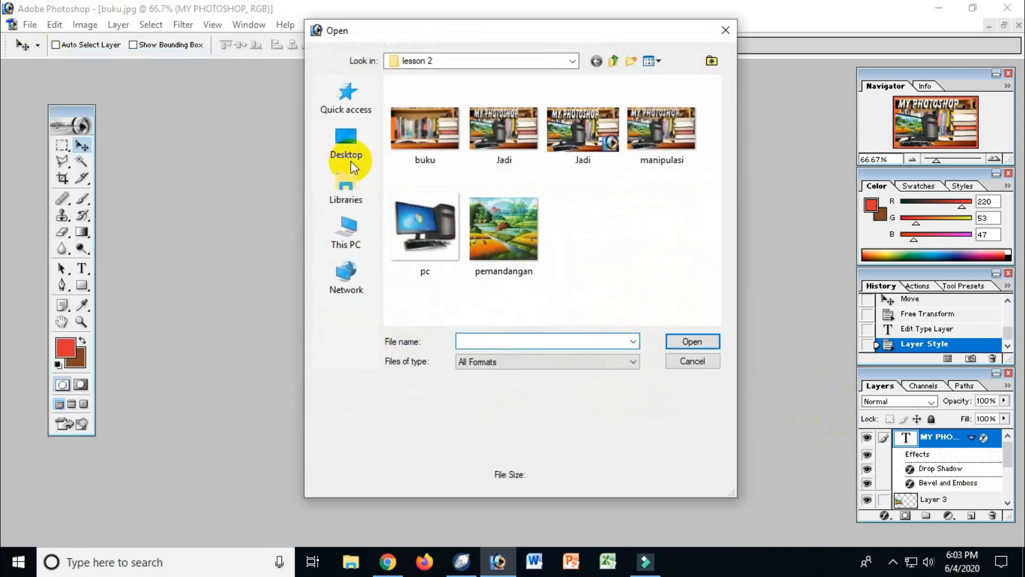
pyautogui.doubleClick(654, 160)
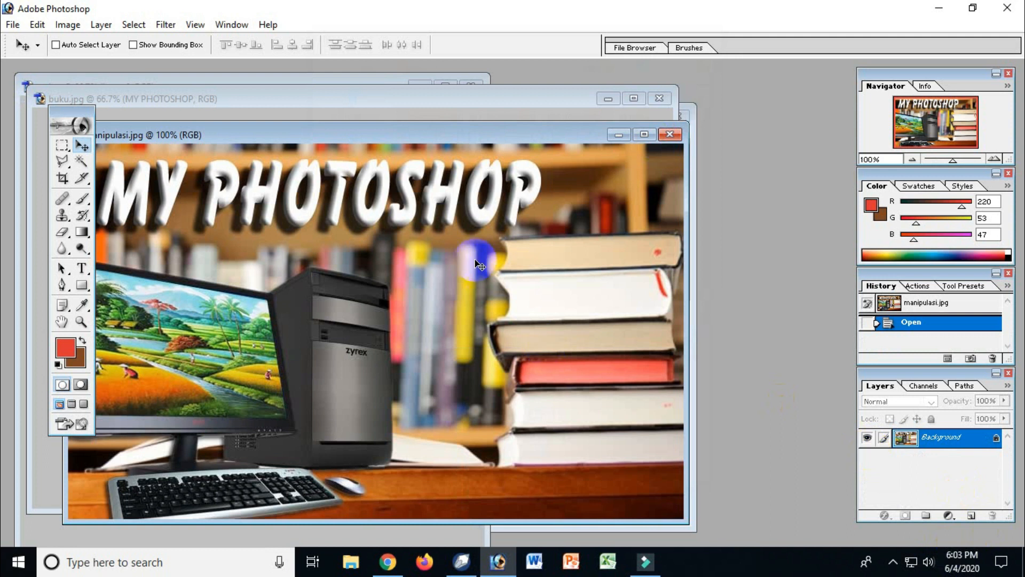
pyautogui.click(645, 134)
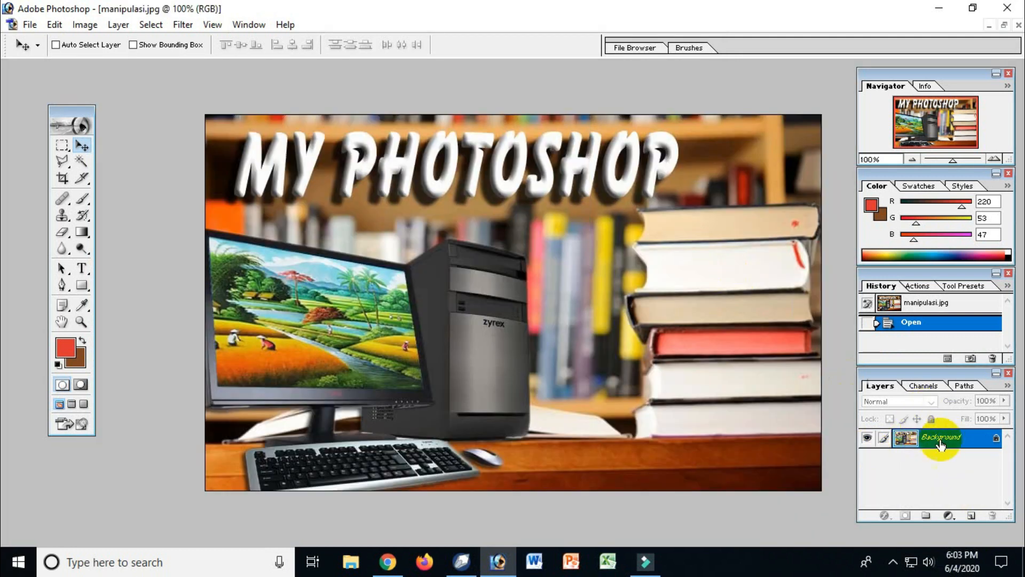